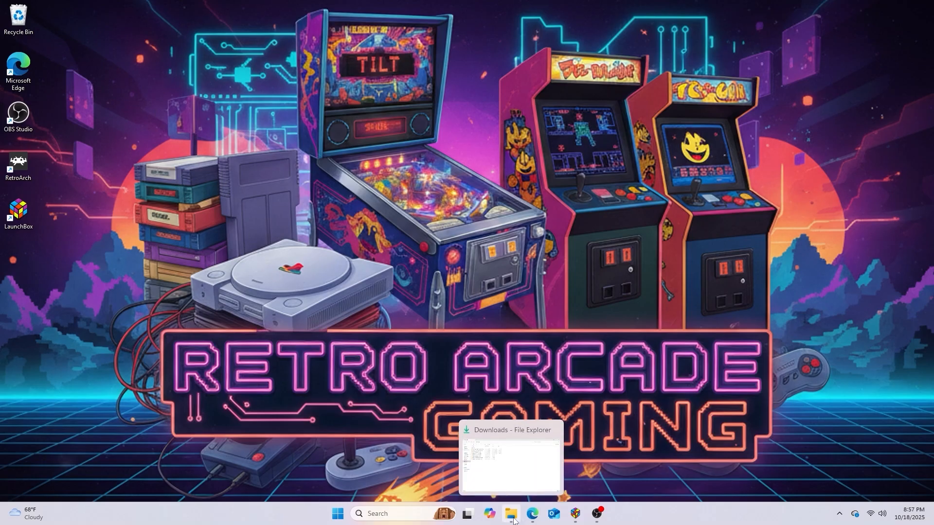
In File Explorer, open the folder C:\RetroArch\shaders\shaders_slang\bezel
left_click(486, 453)
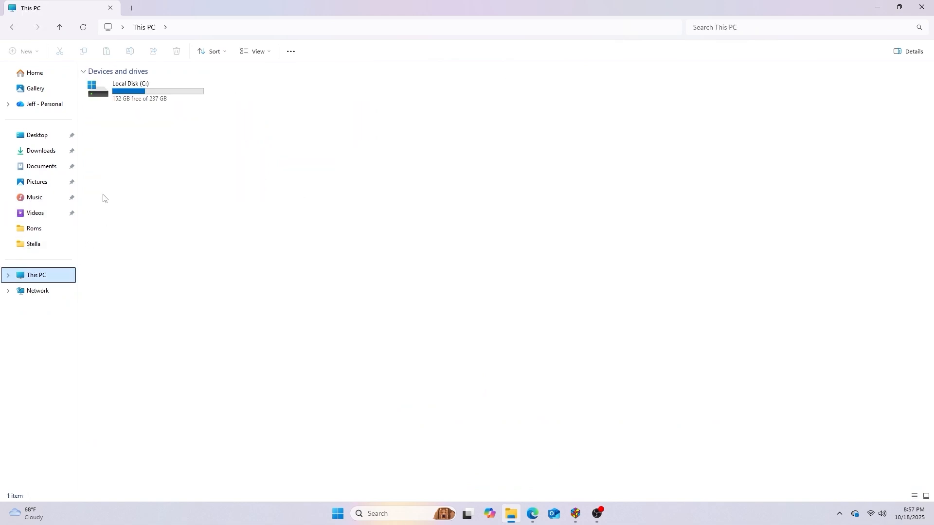
double_click(148, 92)
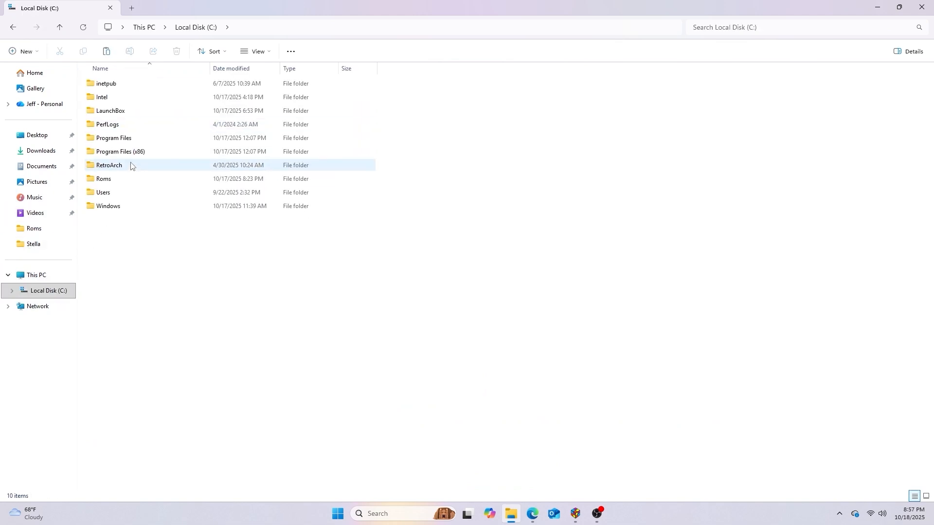
double_click(129, 168)
left_click(128, 168)
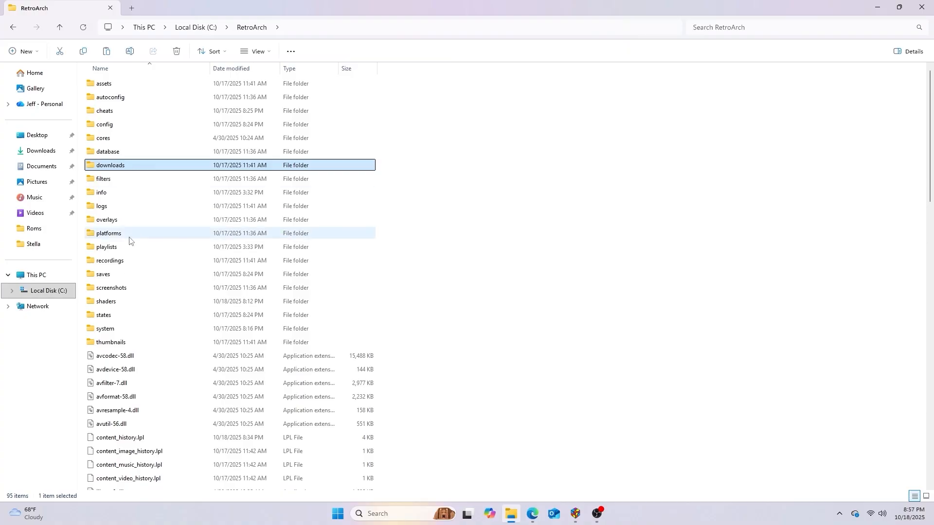
double_click(117, 301)
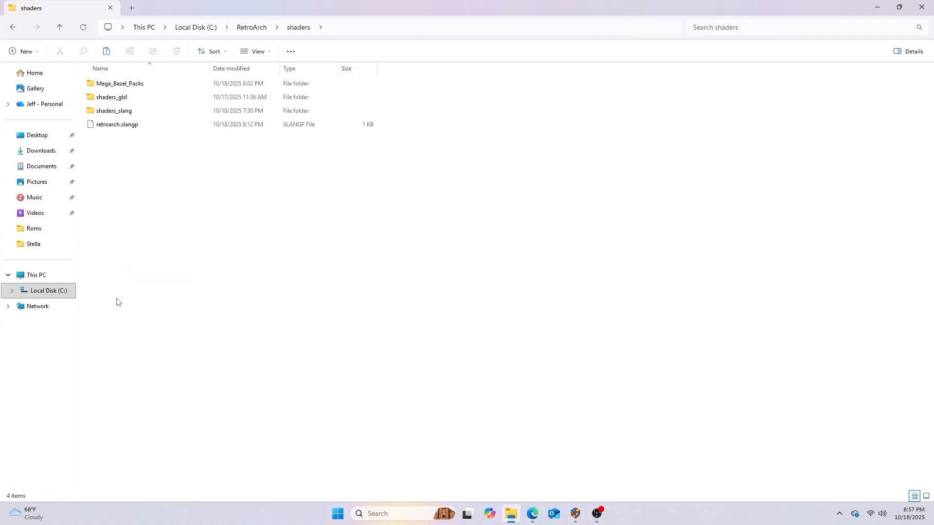
double_click(115, 111)
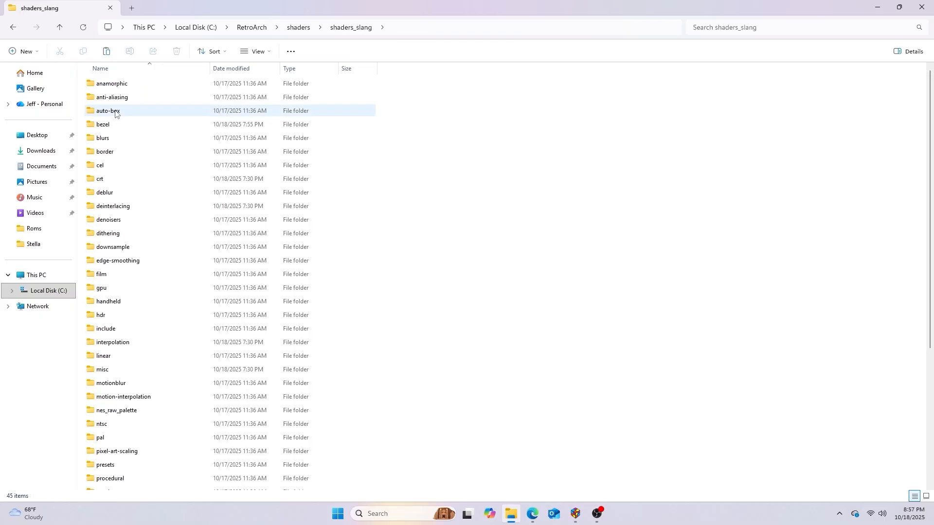
left_click(111, 127)
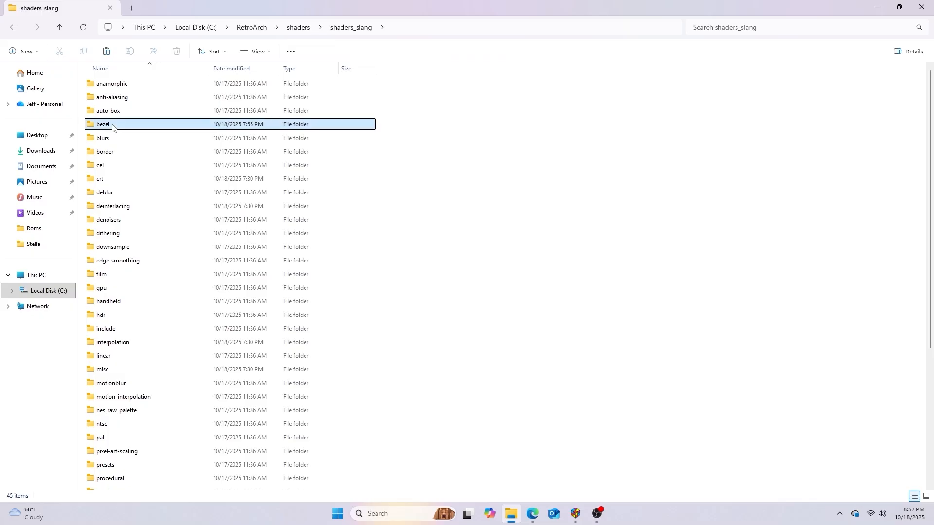
double_click(112, 128)
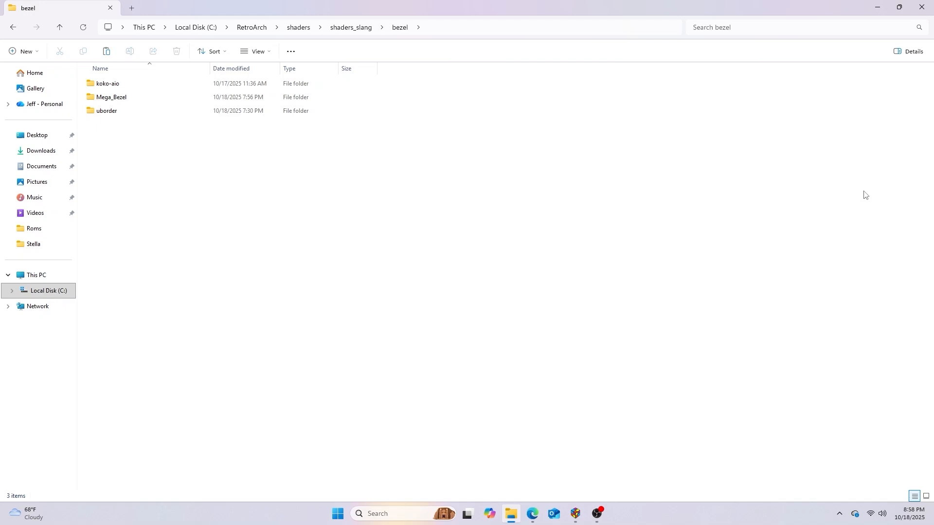
Minimize File Explorer, launch RetroArch from the desktop and maximize its window
left_click(877, 10)
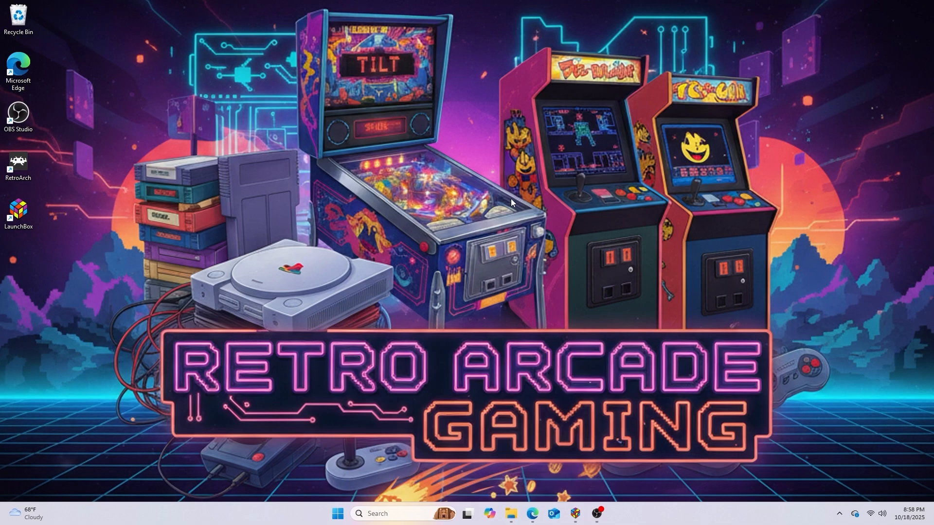
double_click(25, 159)
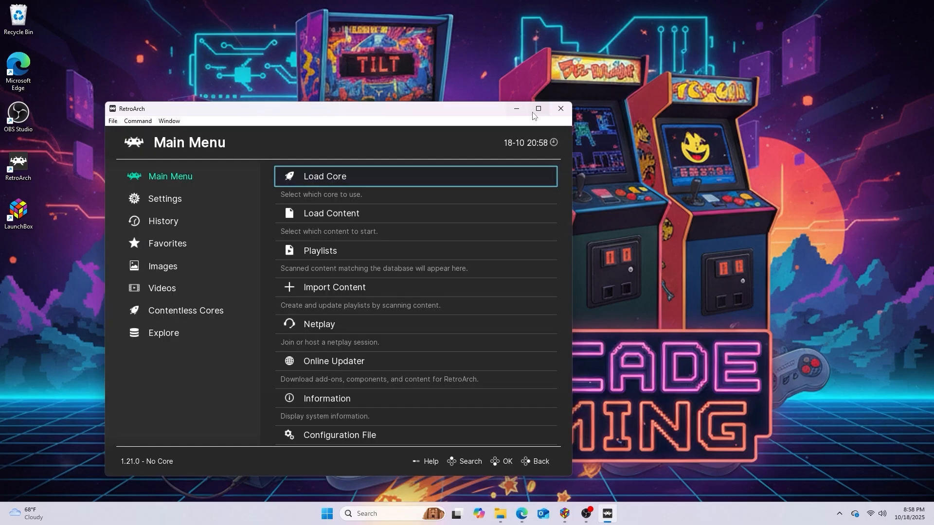
left_click(538, 109)
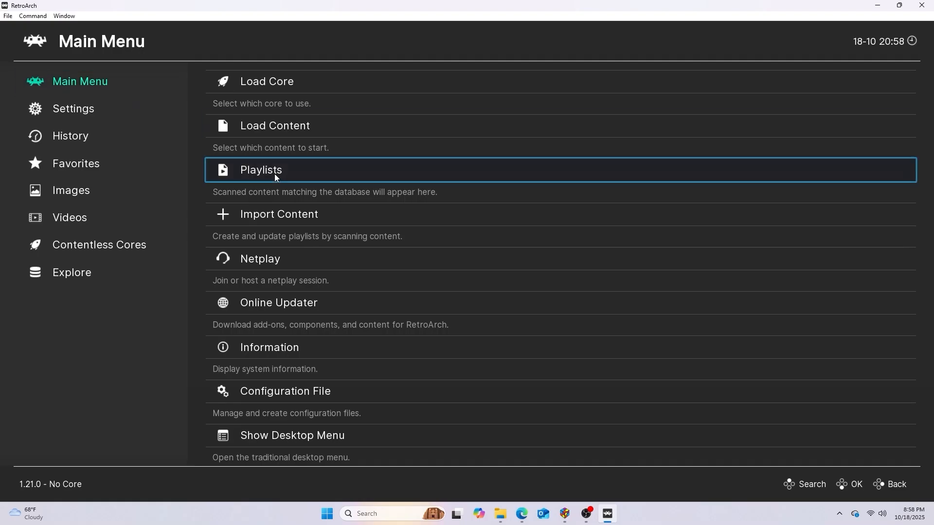
Open the Online Updater and look for the Update Slang Shaders entry near the end of its list
left_click(285, 309)
key("Down")
key("Down")
key("Down")
key("Down")
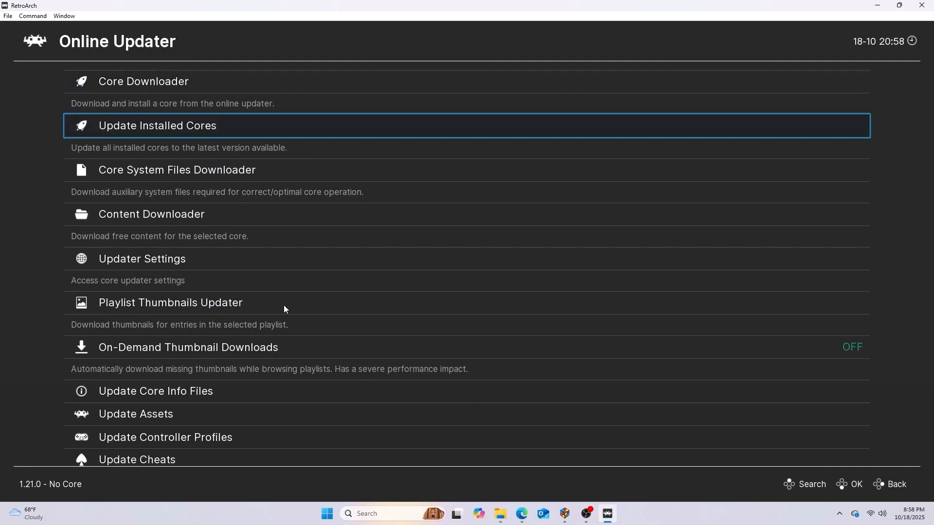
key("Down")
key("Down")
key("Down")
key("Down")
key("Down")
key("Down")
key("Down")
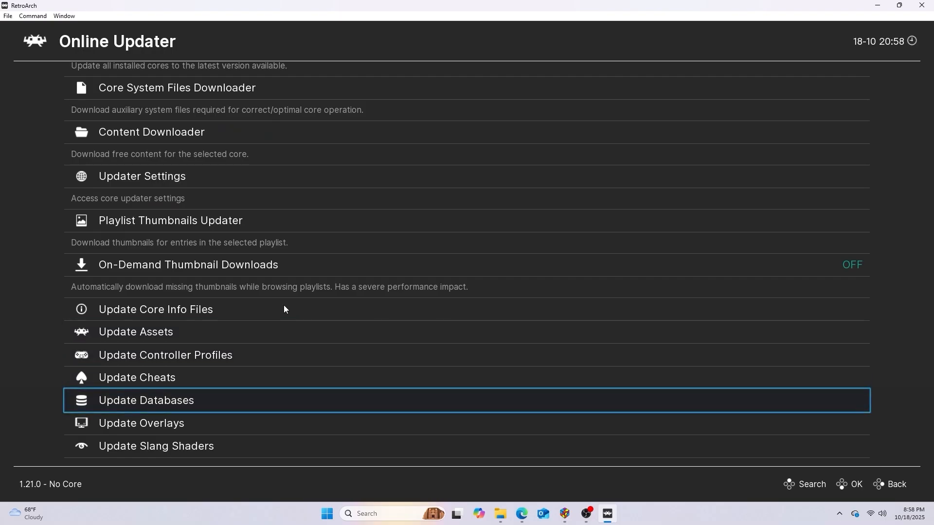
Return to the main menu and quit RetroArch
right_click(231, 445)
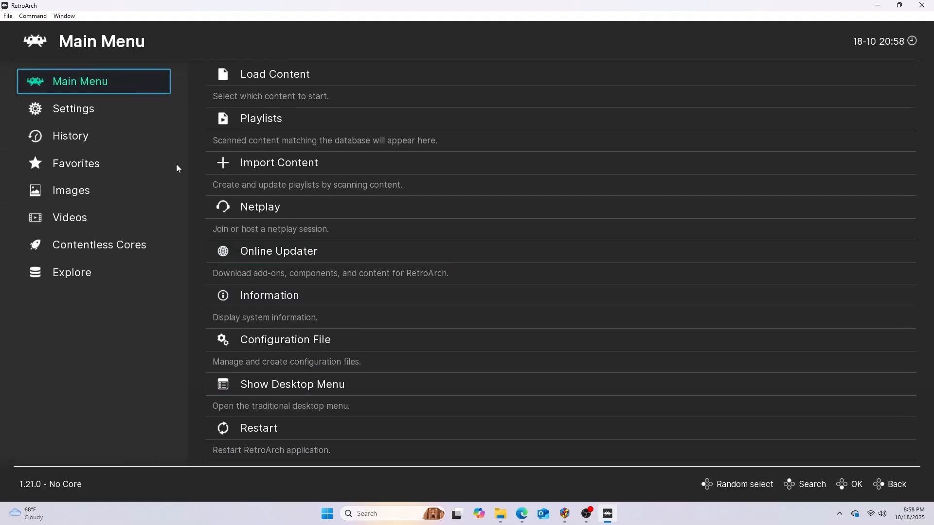
scroll(272, 419, "up", 9)
scroll(273, 419, "down", 9)
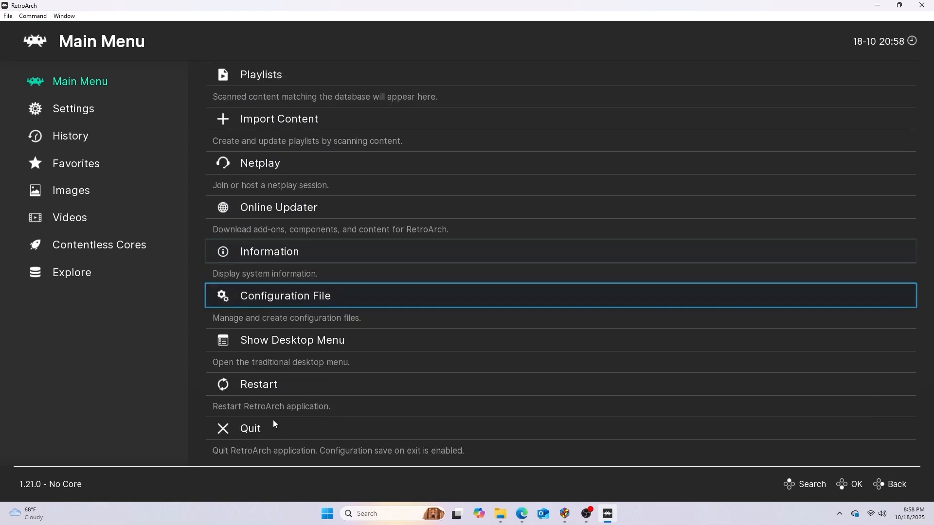
left_click(265, 430)
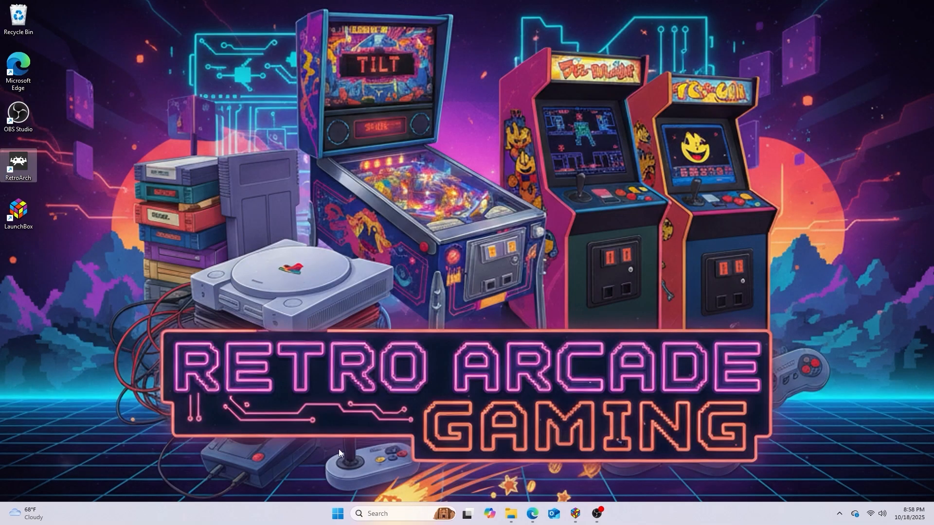
Switch to File Explorer, delete the Mega_Bezel folder from the bezel folder, and go to Downloads
left_click(517, 519)
right_click(116, 99)
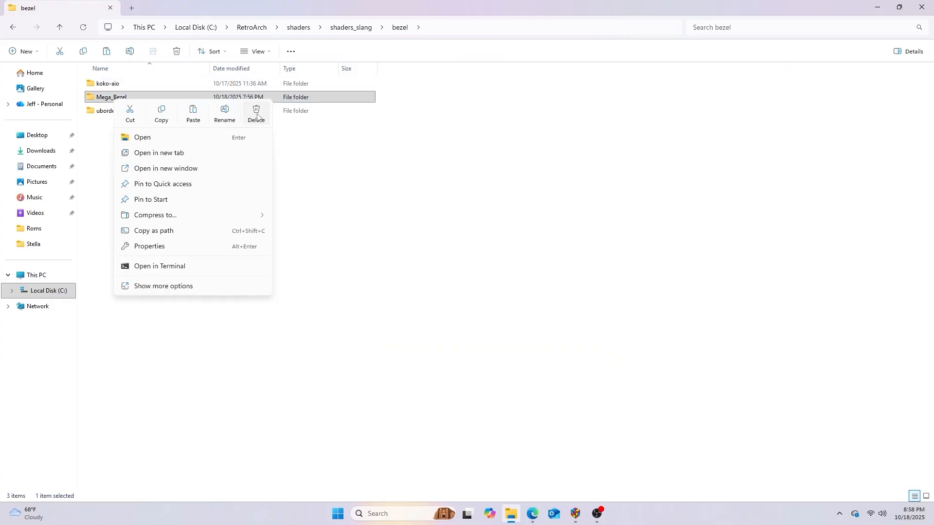
left_click(257, 114)
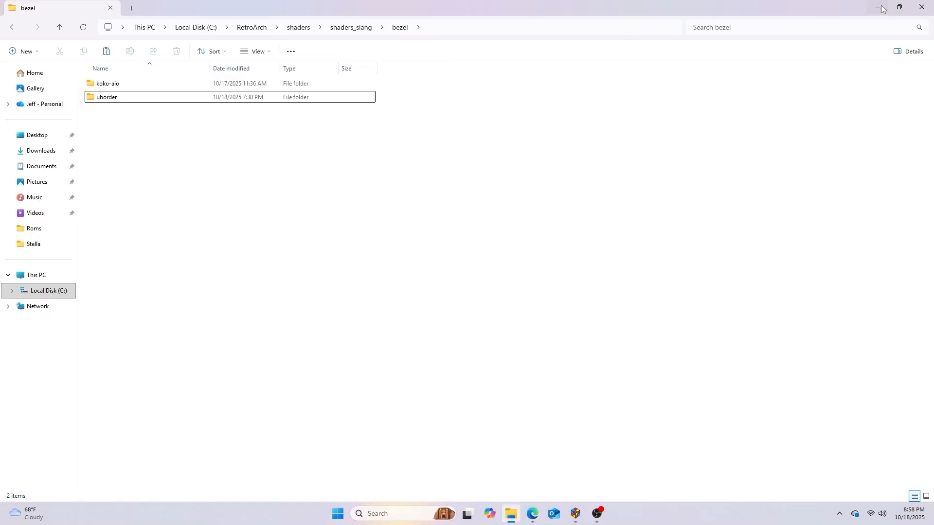
left_click(29, 154)
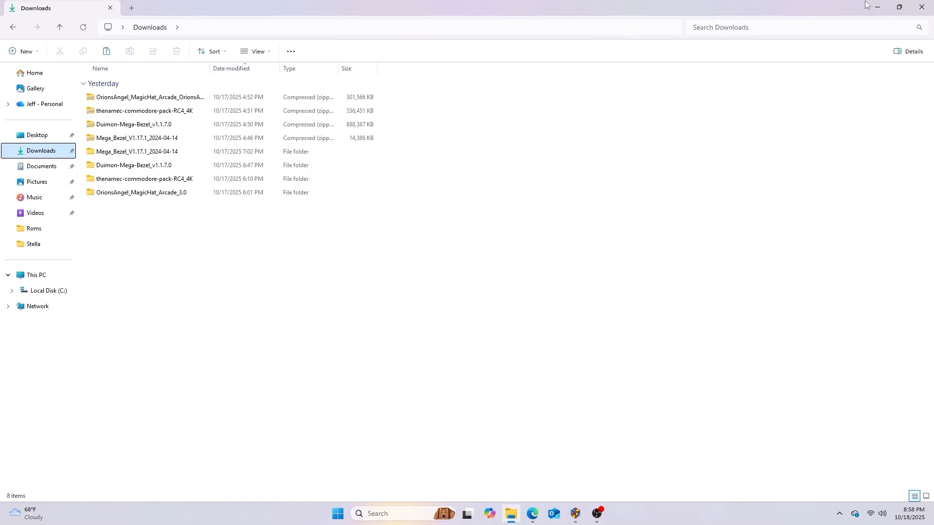
Open Microsoft Edge maximized and load the HyperspaceMadness/Mega_Bezel GitHub page from the Mega Bezel favorites
left_click(875, 4)
double_click(31, 67)
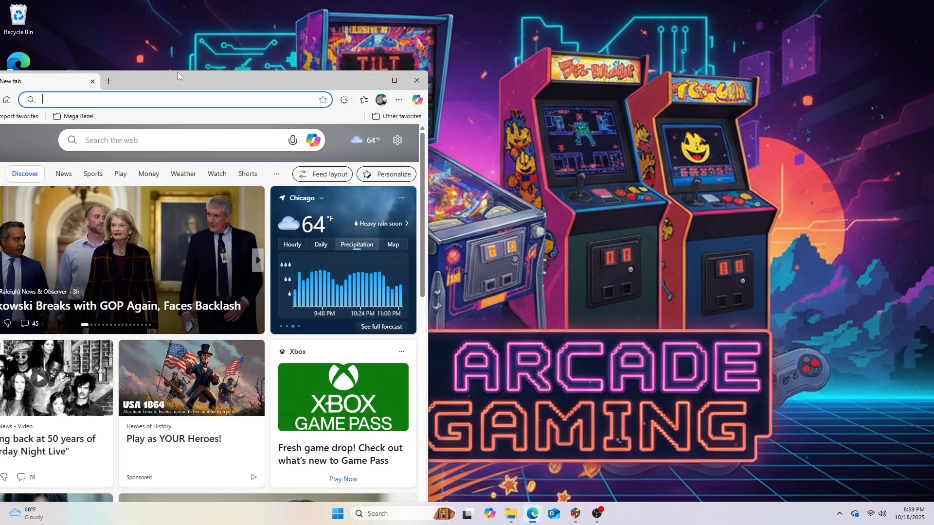
double_click(178, 72)
left_click(122, 43)
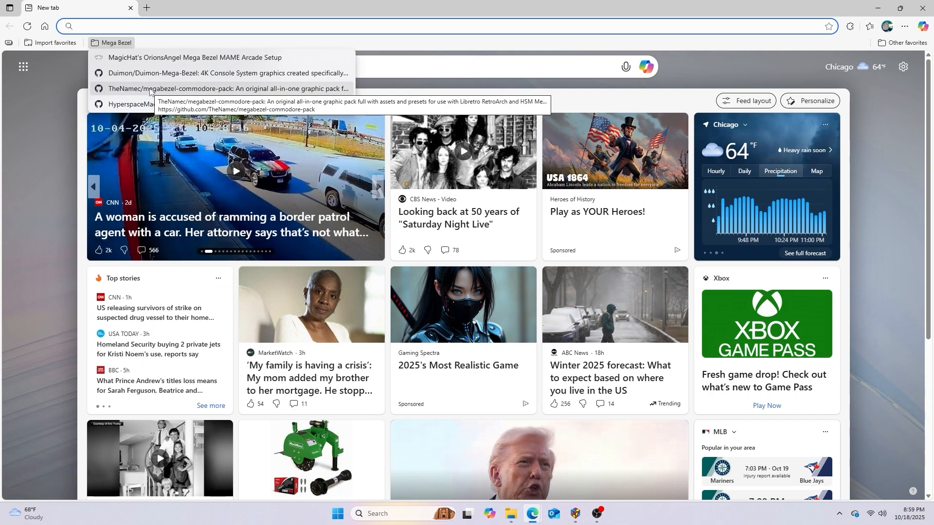
left_click(156, 108)
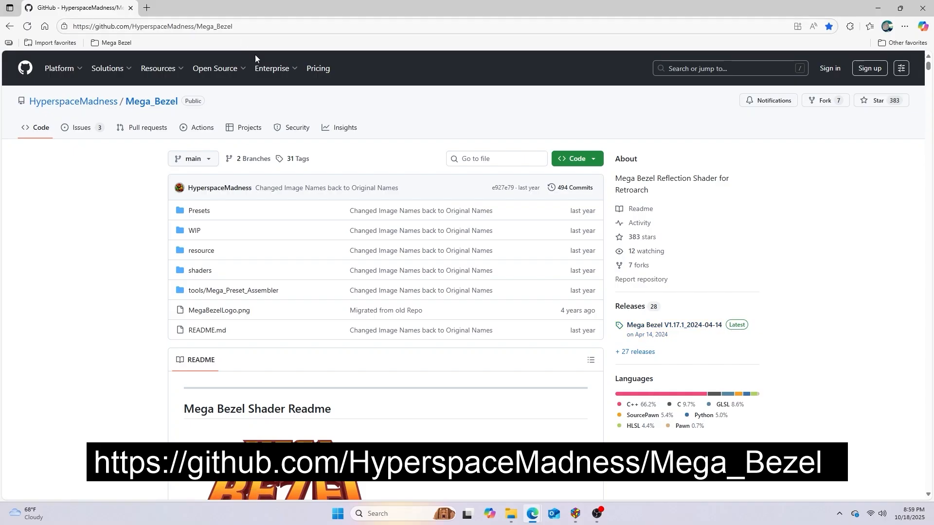
Switch to File Explorer and copy the Mega_Bezel folder nested inside the extracted Mega_Bezel_V1.17.1_2024-04-14 folders in Downloads
left_click(510, 514)
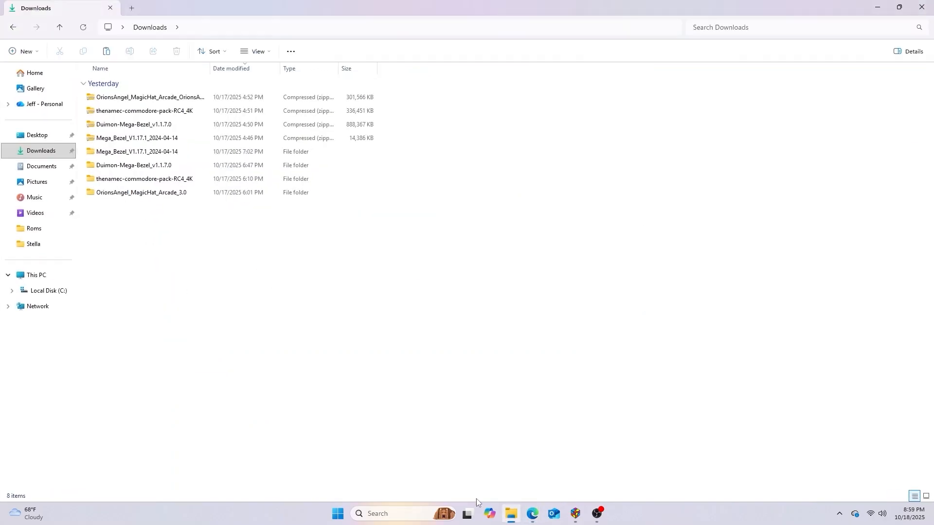
right_click(143, 140)
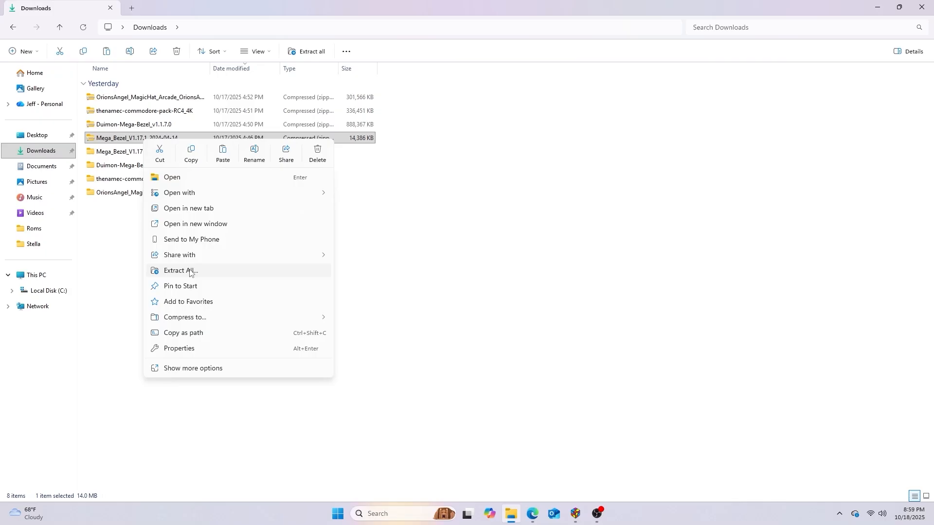
left_click(104, 262)
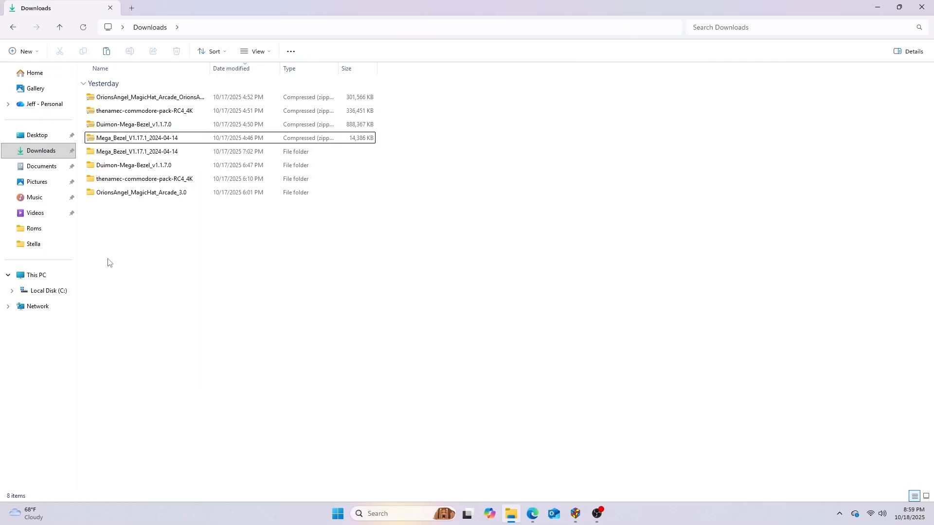
left_click(117, 154)
left_click(118, 153)
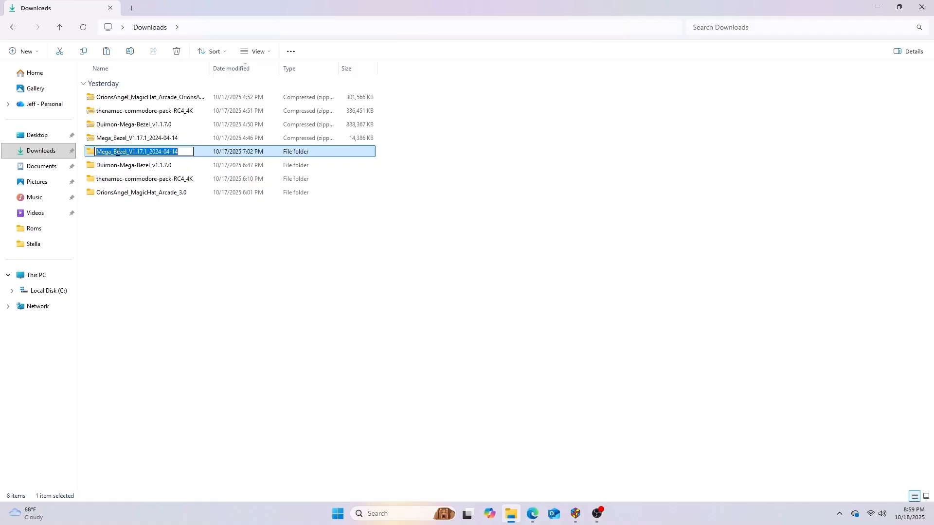
left_click(198, 159)
double_click(199, 158)
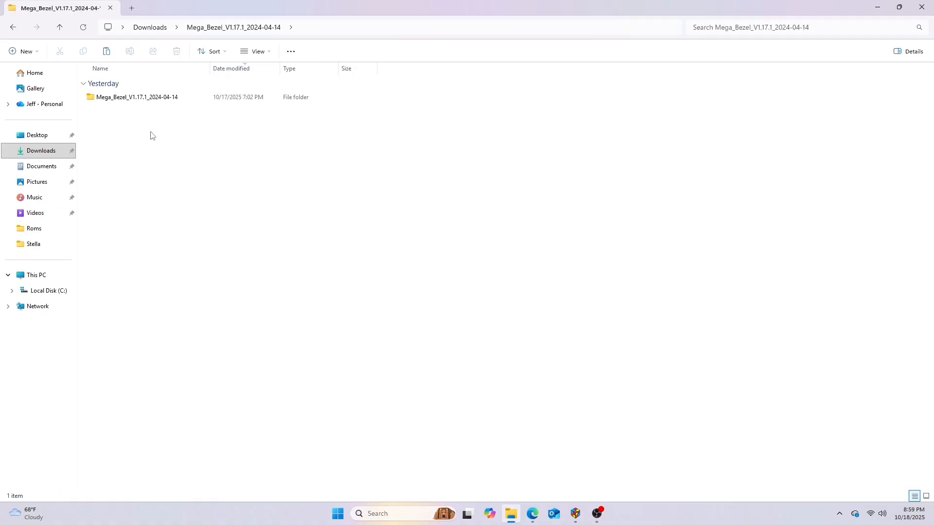
double_click(118, 97)
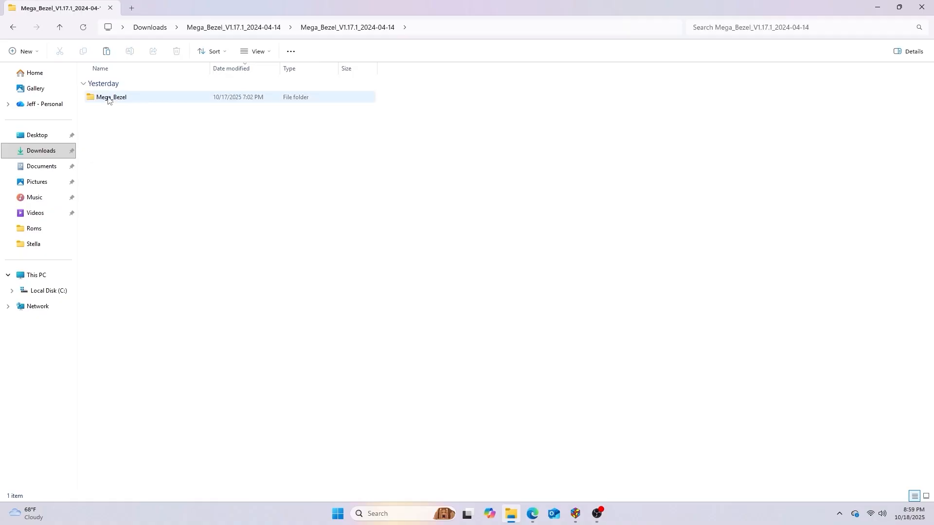
right_click(109, 99)
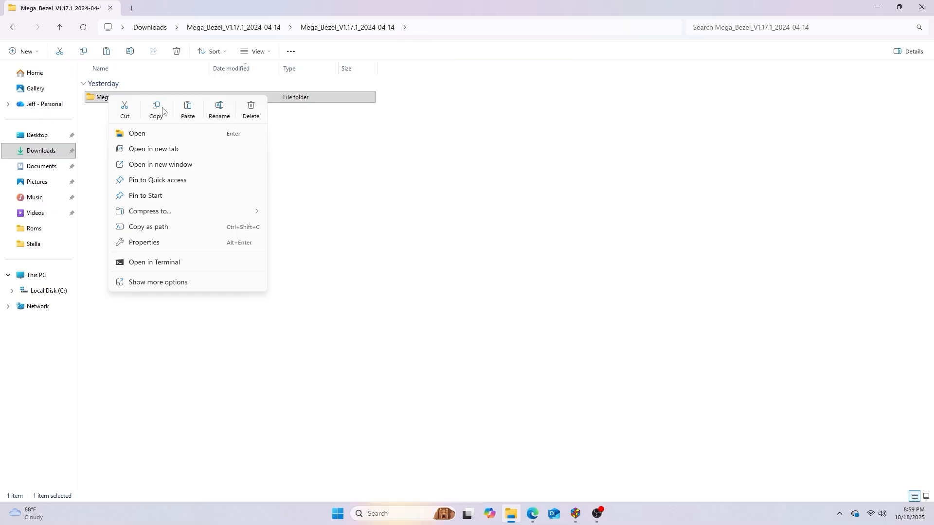
left_click(156, 110)
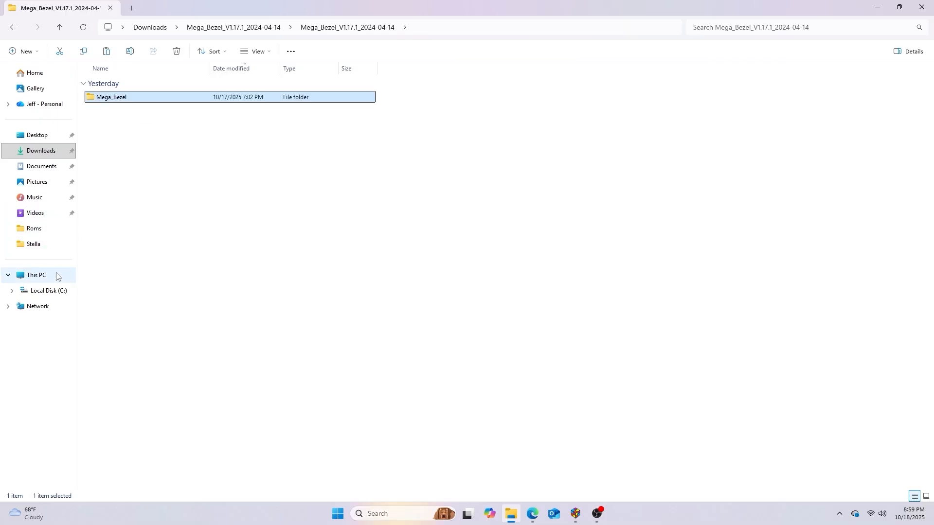
Paste the copied Mega_Bezel folder into C:\RetroArch\shaders\shaders_slang\bezel
left_click(60, 291)
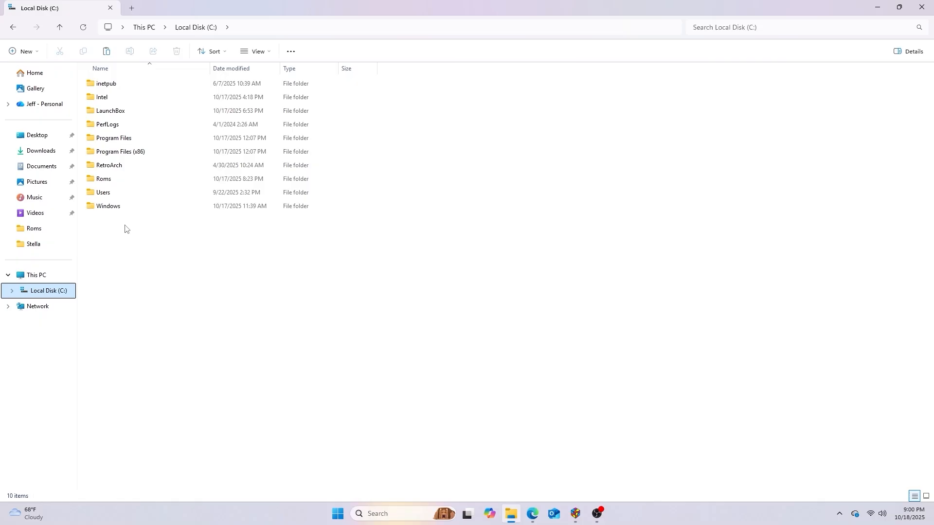
double_click(117, 166)
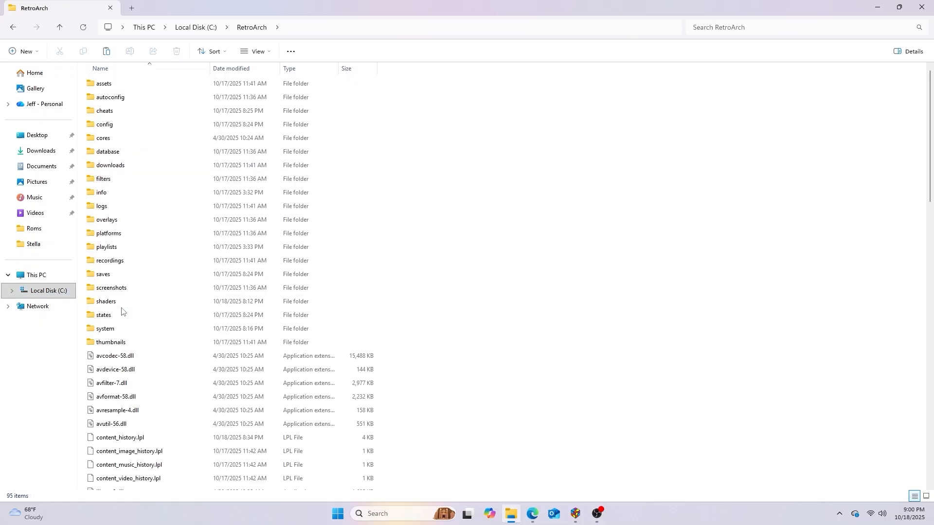
double_click(120, 305)
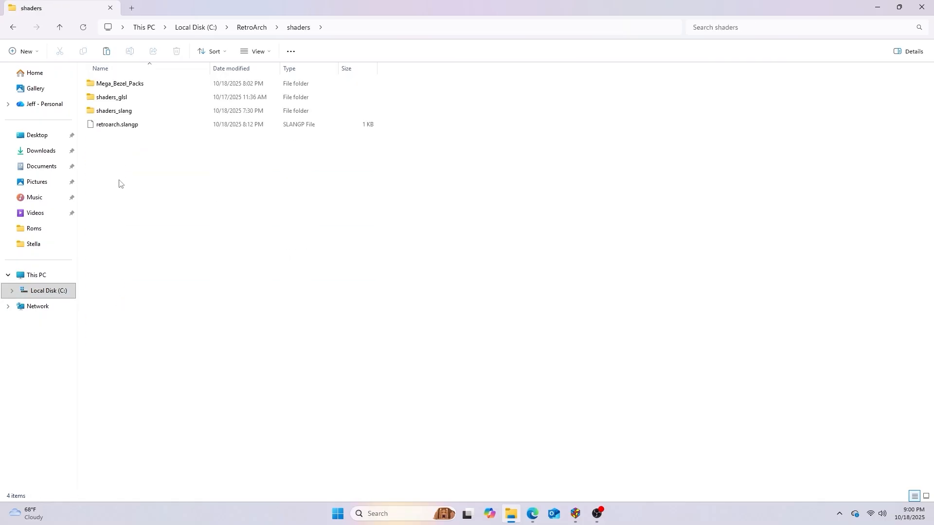
double_click(132, 112)
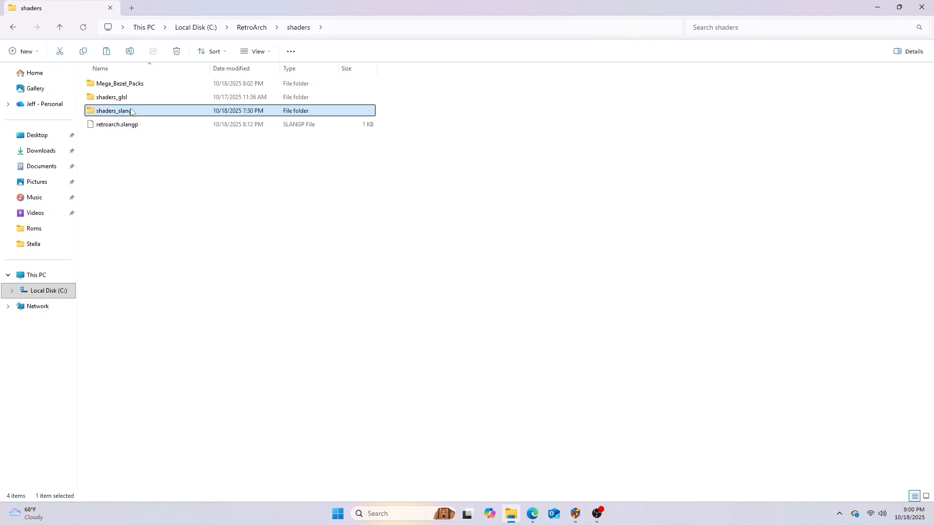
double_click(115, 129)
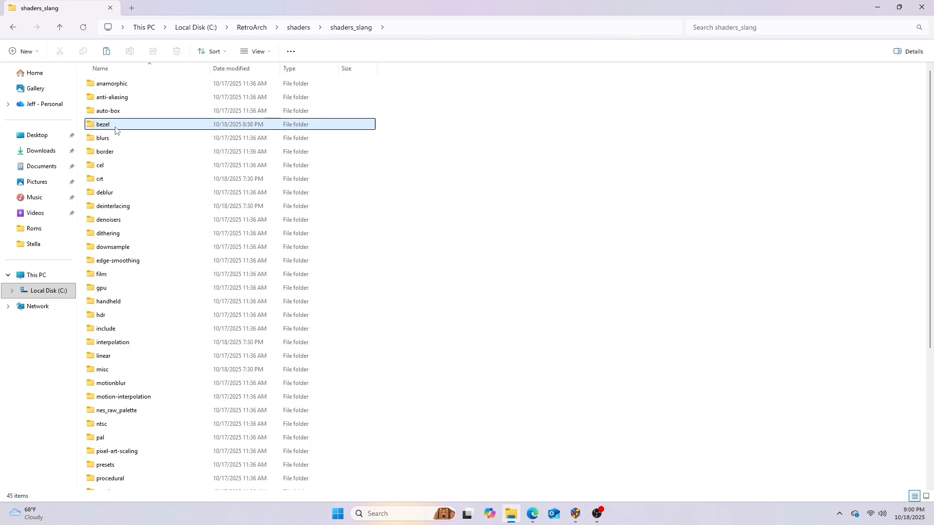
right_click(121, 138)
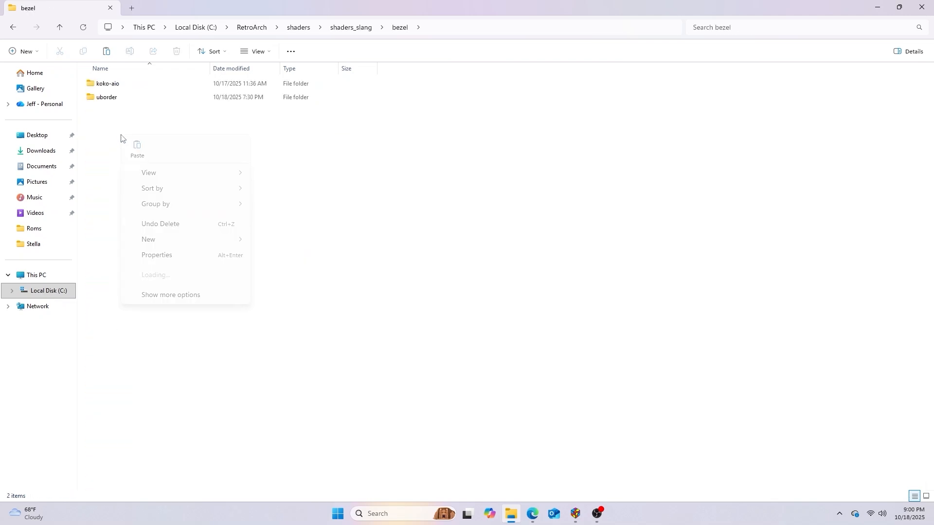
left_click(140, 153)
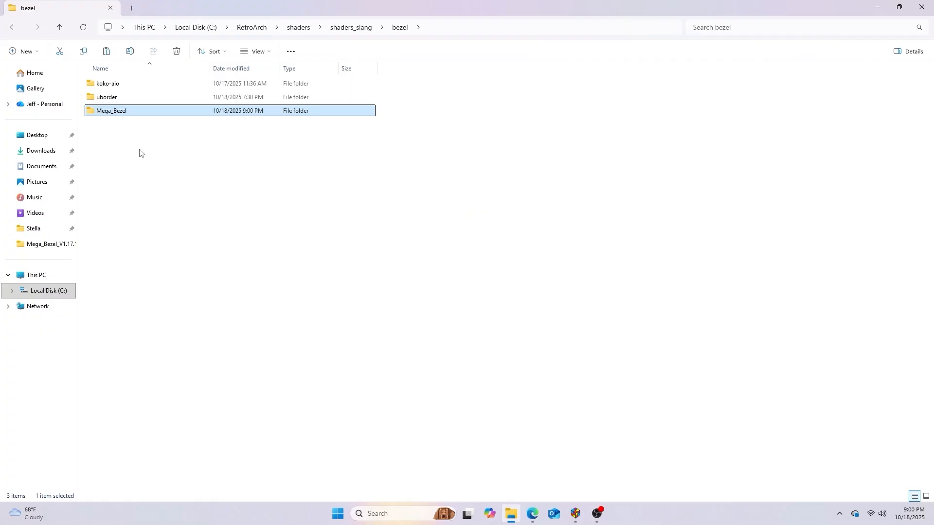
Minimize File Explorer and Microsoft Edge, and launch RetroArch from the desktop in a maximized window
left_click(880, 5)
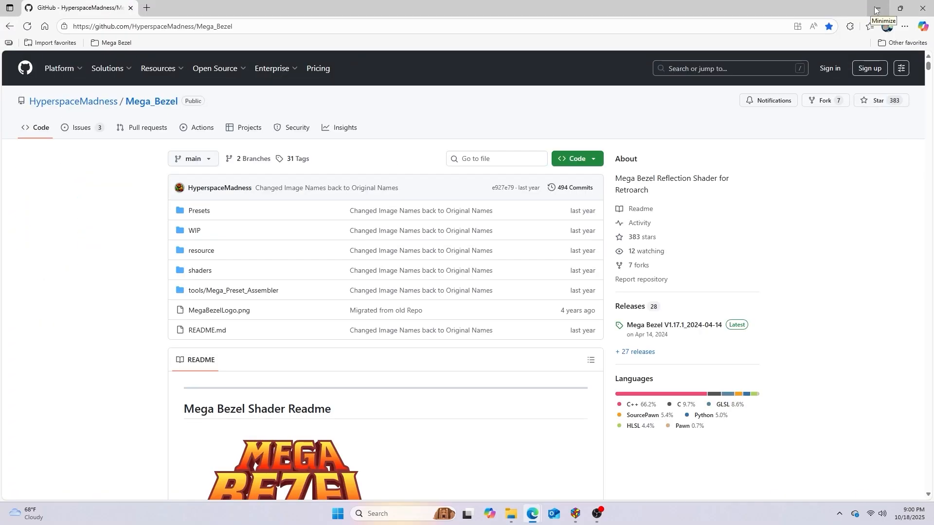
left_click(876, 10)
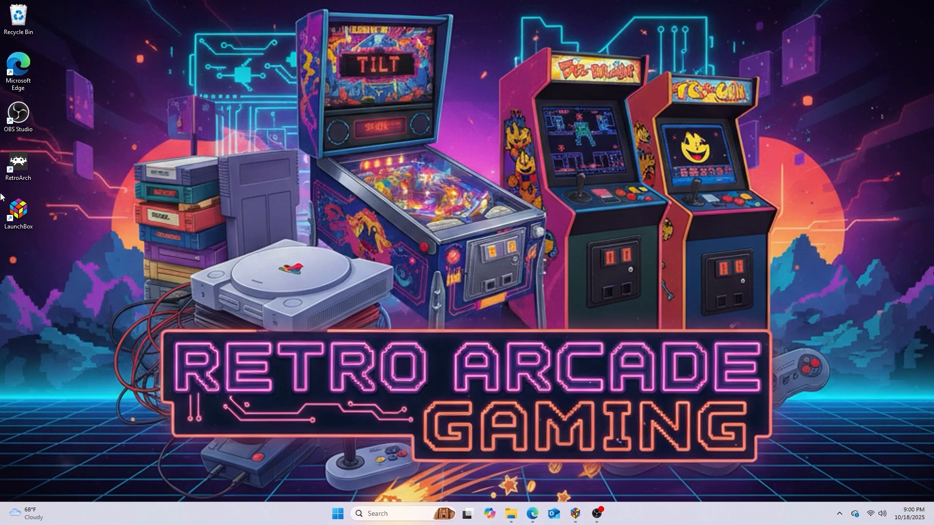
double_click(26, 167)
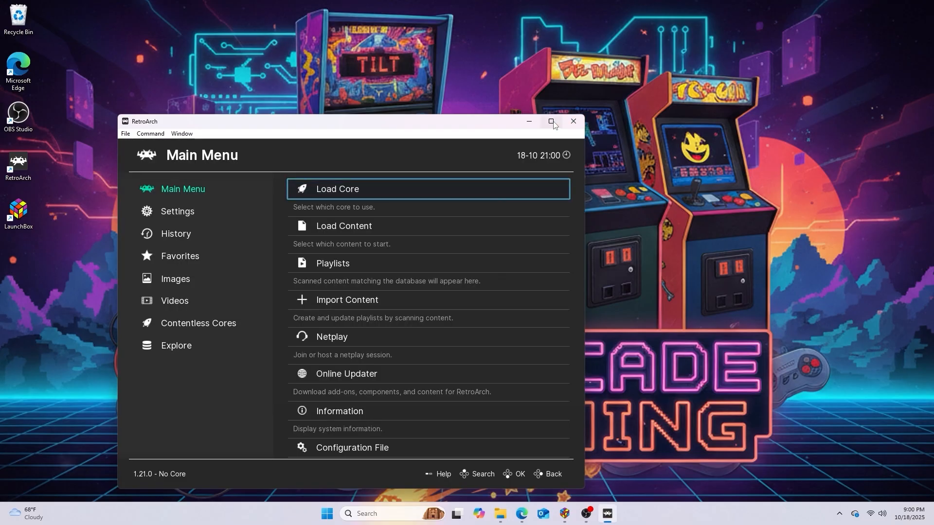
left_click(552, 121)
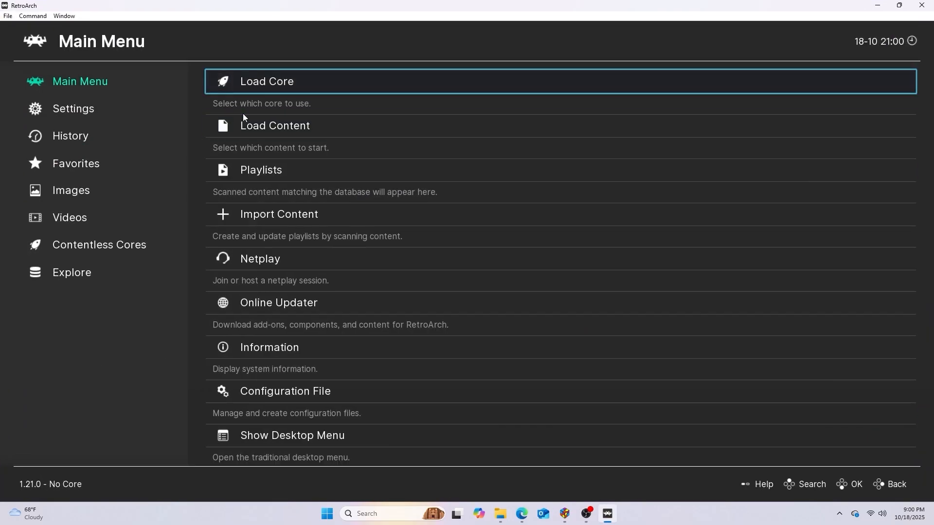
Set the video driver to vulkan in the Video Output settings
left_click(92, 109)
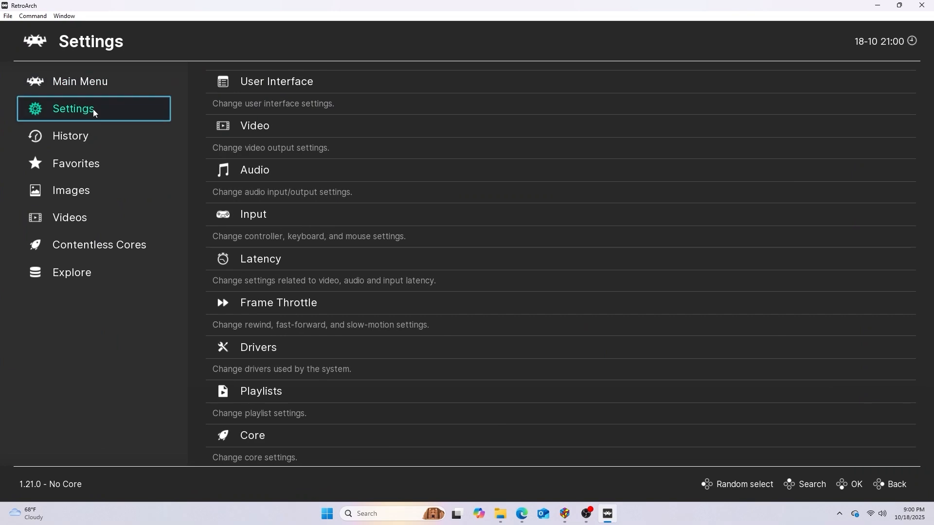
left_click(286, 127)
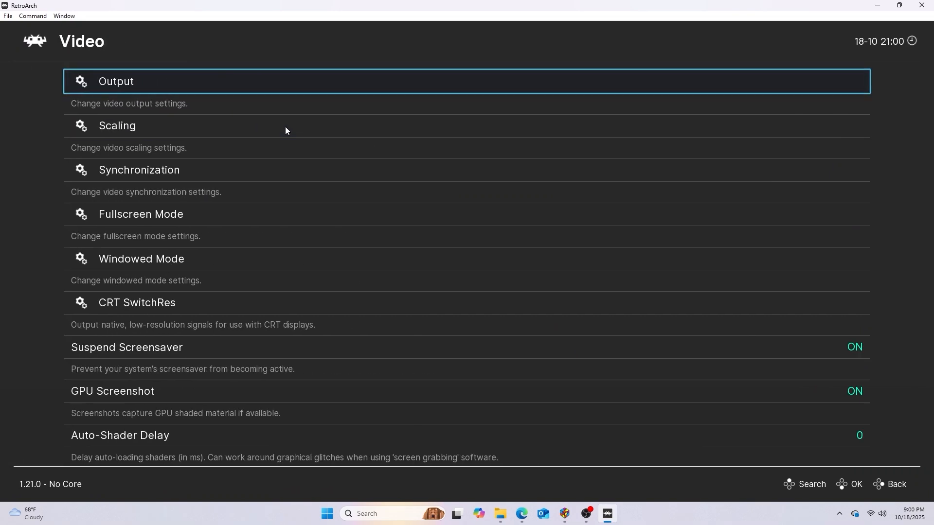
left_click(268, 87)
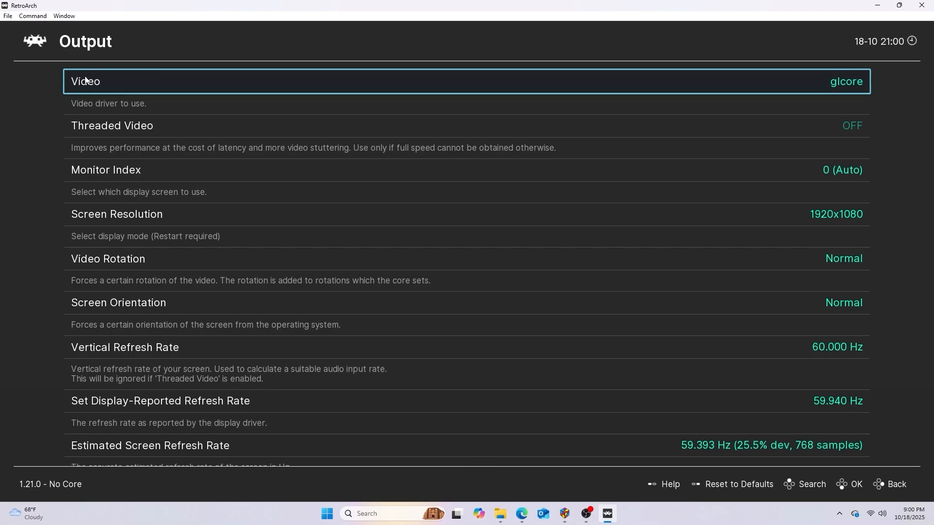
left_click(222, 79)
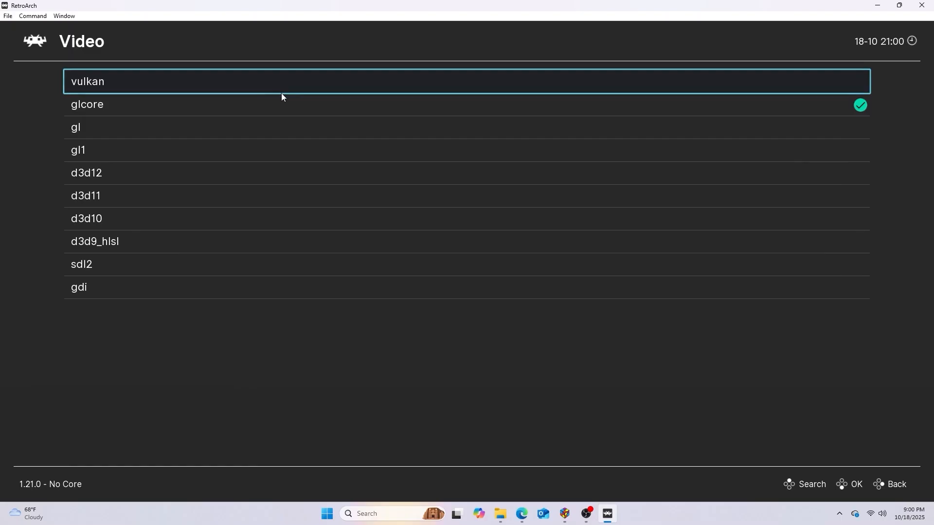
left_click(273, 82)
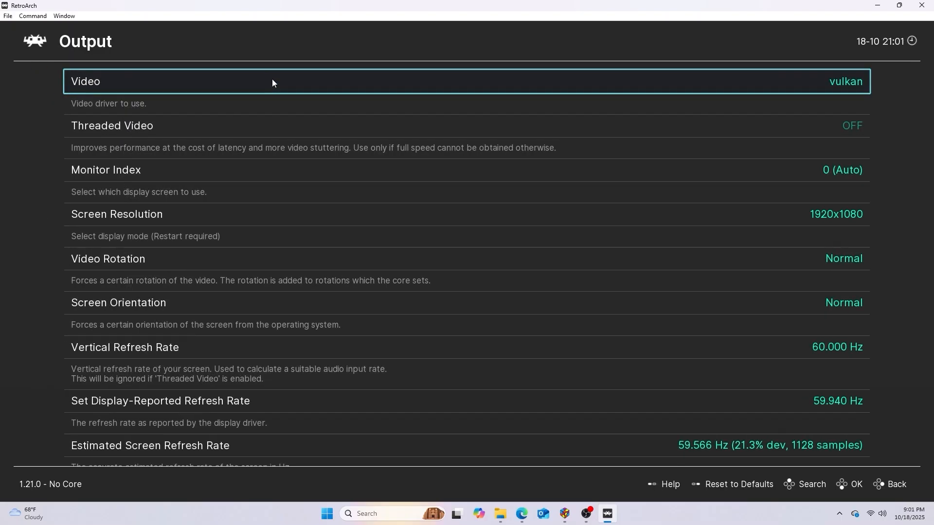
Set the video driver to glcore and return to the main Settings list
left_click(272, 82)
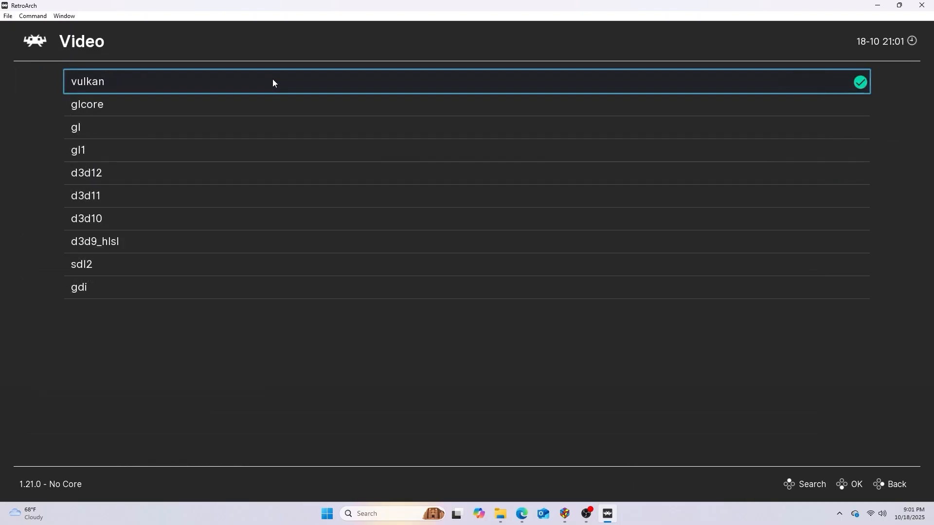
left_click(292, 115)
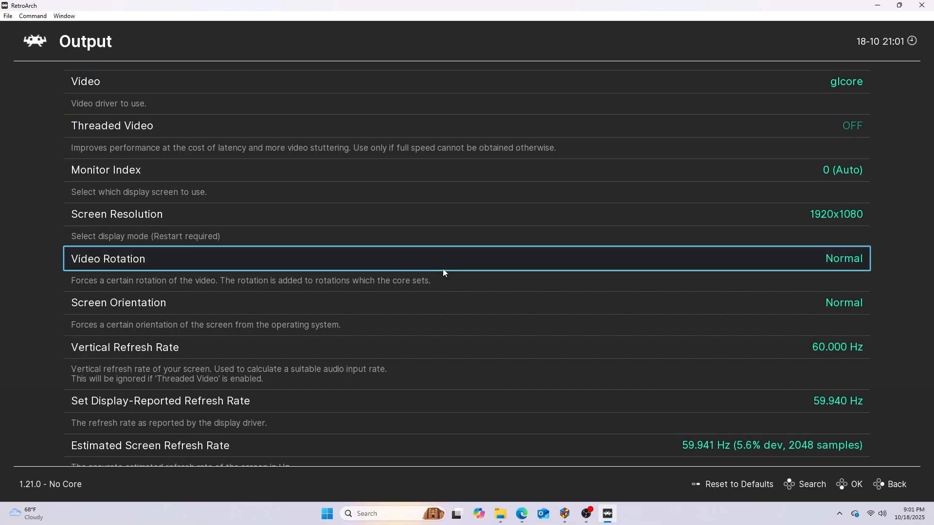
right_click(503, 215)
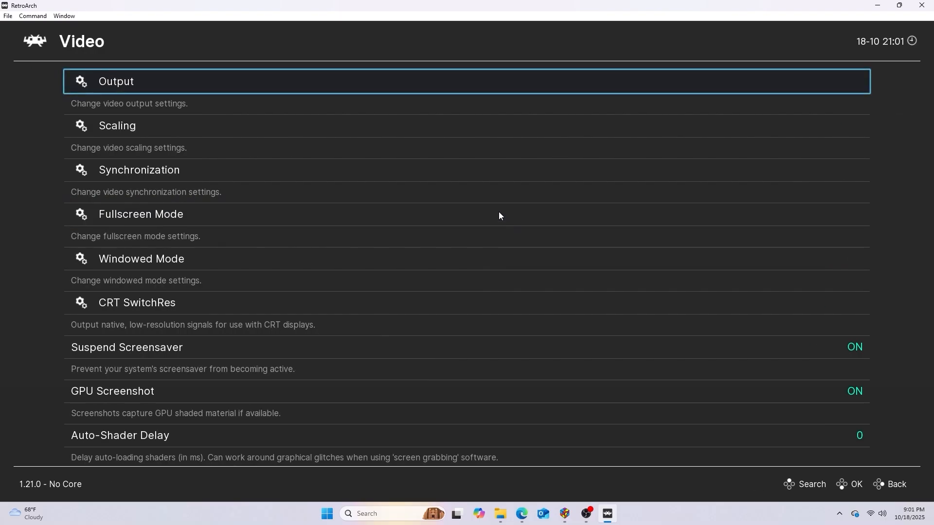
right_click(498, 208)
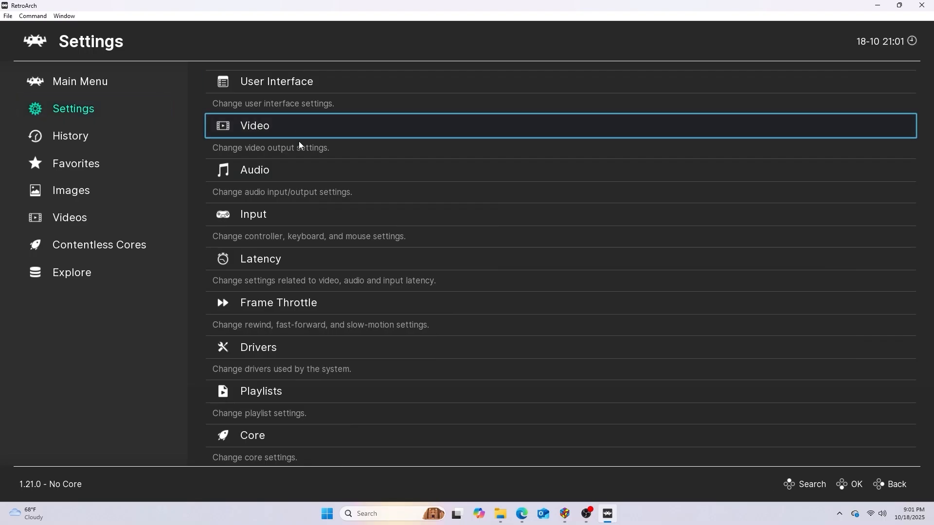
Open the User Interface settings and toggle Show Advanced Settings twice so it keeps its original state
left_click(305, 86)
key("Down")
key("Down")
key("Down")
key("Down")
key("Down")
key("Down")
key("Down")
key("Down")
key("Down")
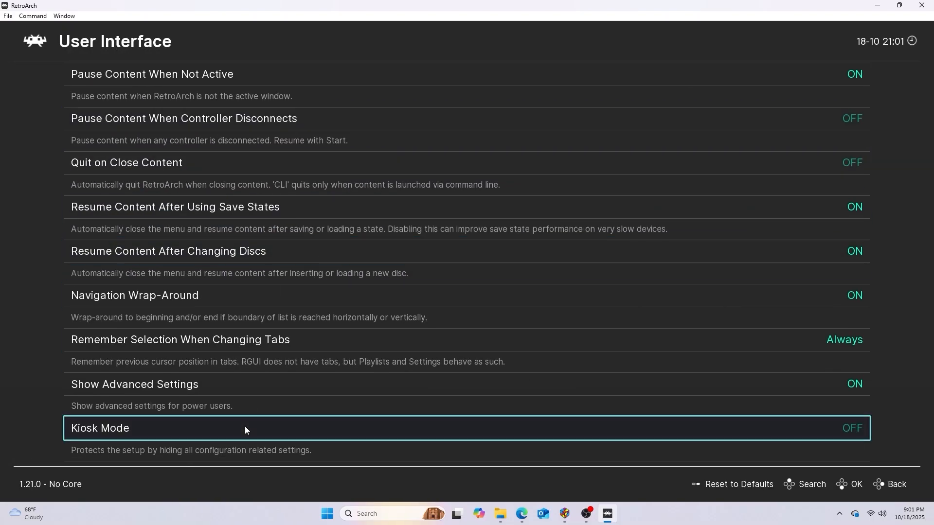
left_click(261, 389)
left_click(261, 389)
Check the On-Screen Notifications option in the User Interface settings and return to the main Settings list
scroll(598, 334, "up", 7)
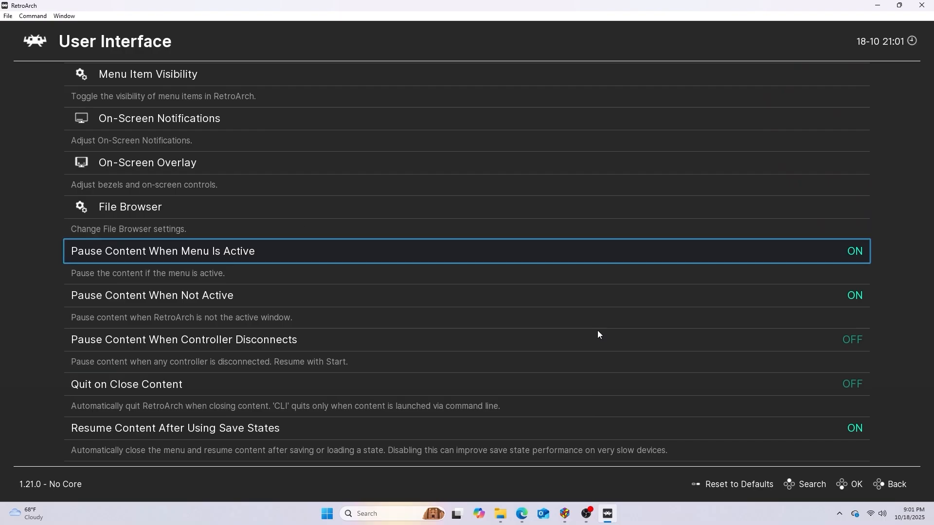
scroll(598, 335, "up", 3)
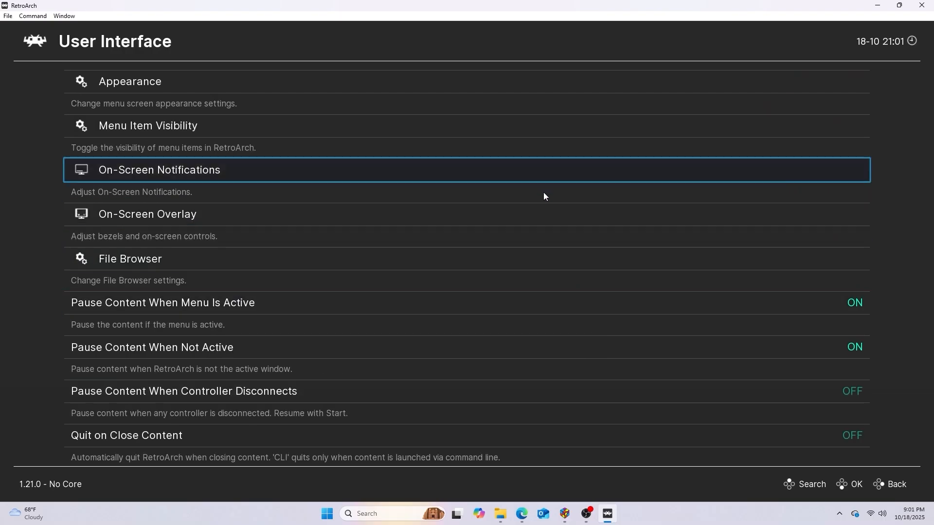
left_click(545, 179)
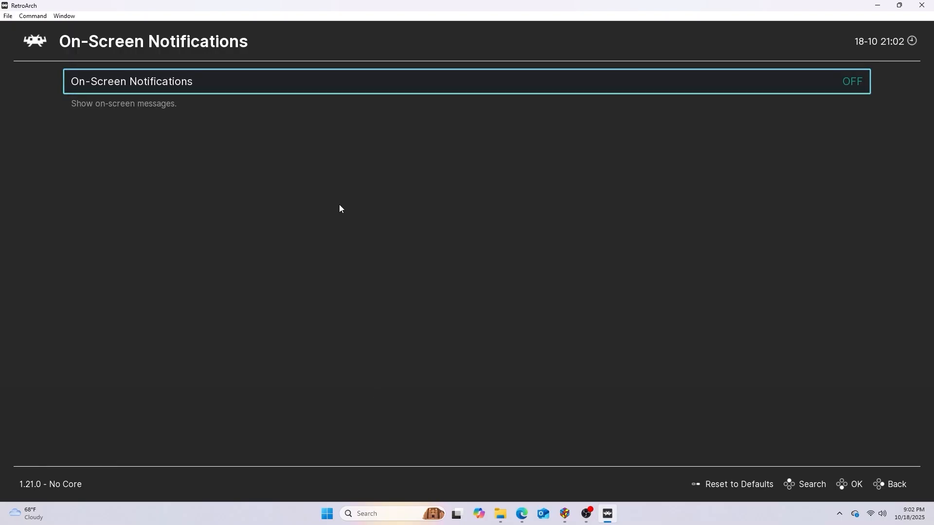
right_click(291, 147)
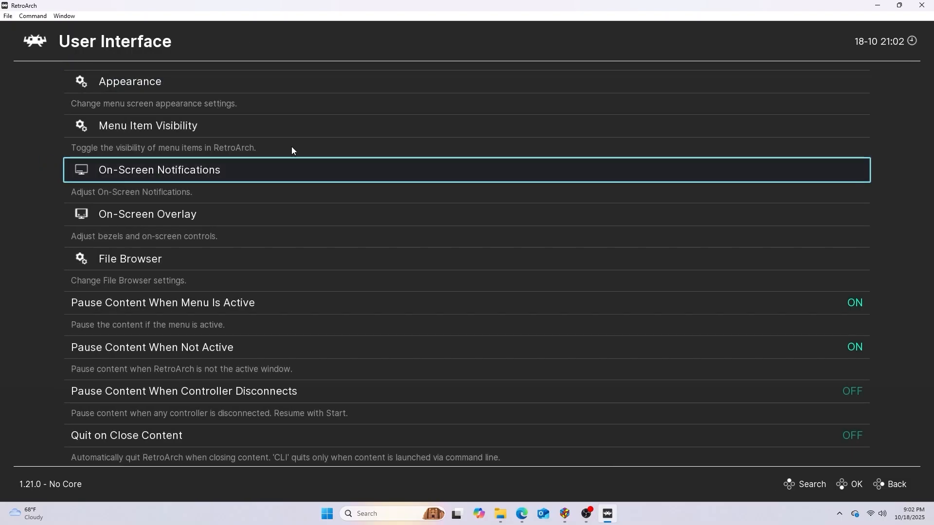
right_click(290, 147)
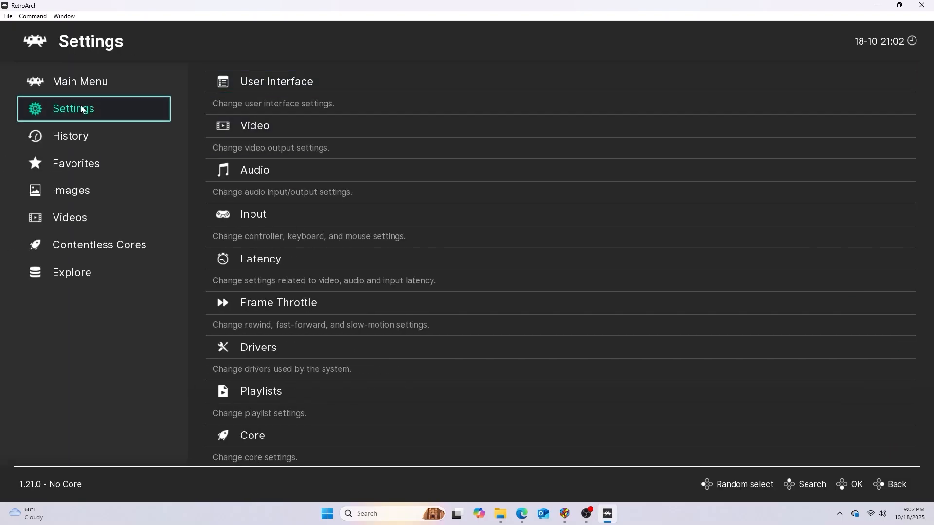
Set the aspect ratio to Core provided in the Video Scaling settings
left_click(265, 133)
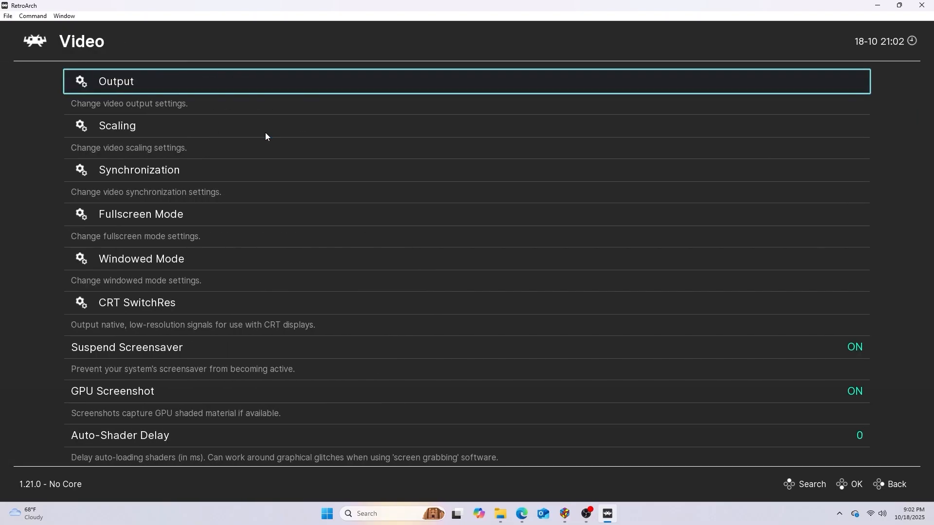
left_click(272, 133)
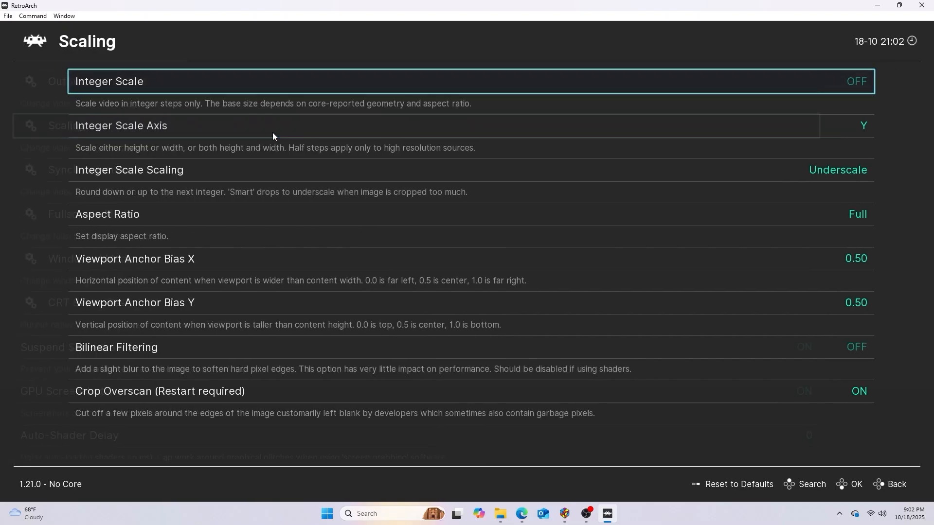
left_click(527, 215)
left_click(306, 402)
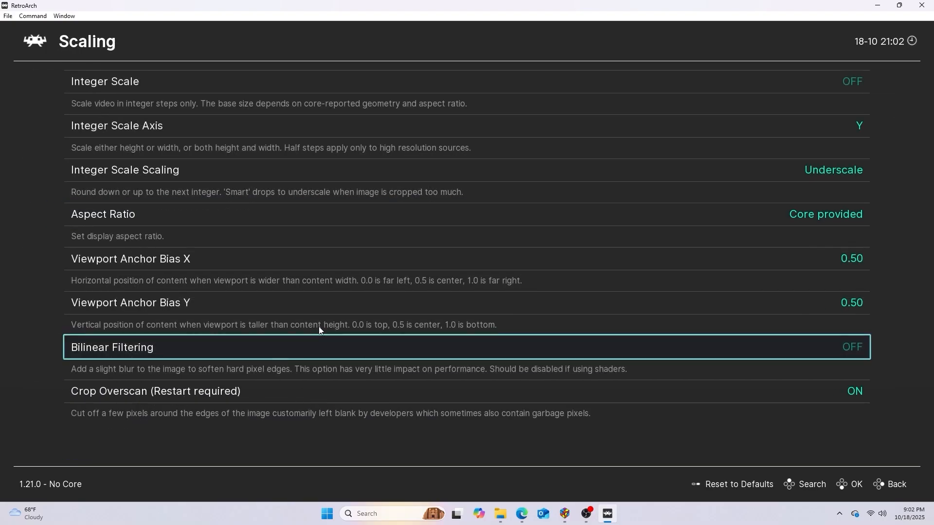
Set the aspect ratio to Full and return to the main Settings list
left_click(526, 223)
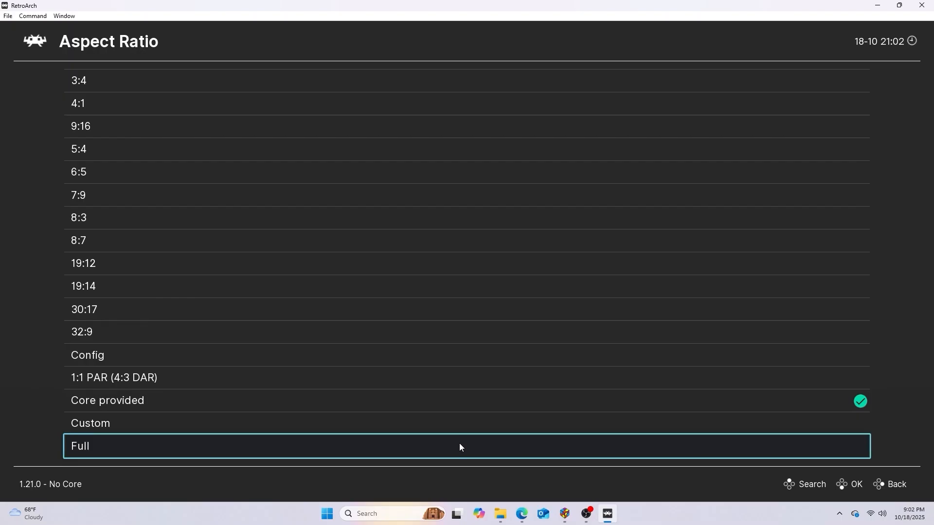
left_click(459, 444)
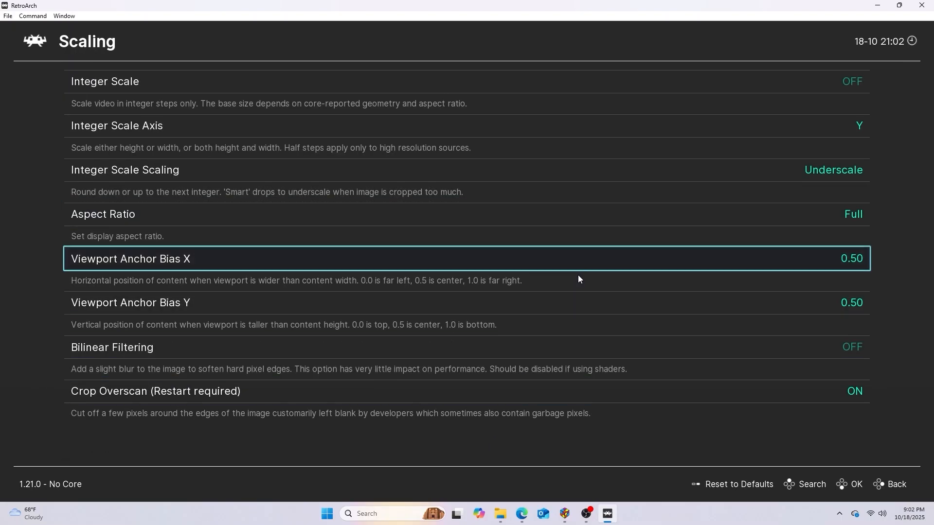
right_click(546, 93)
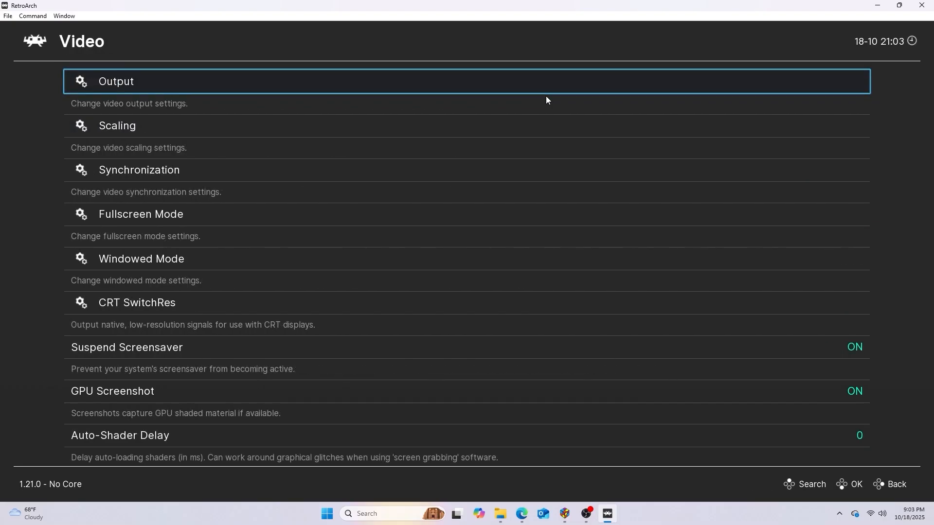
right_click(538, 125)
Review the Core settings for video driver switching and rotation, and return to the main Settings list
scroll(498, 197, "down", 3)
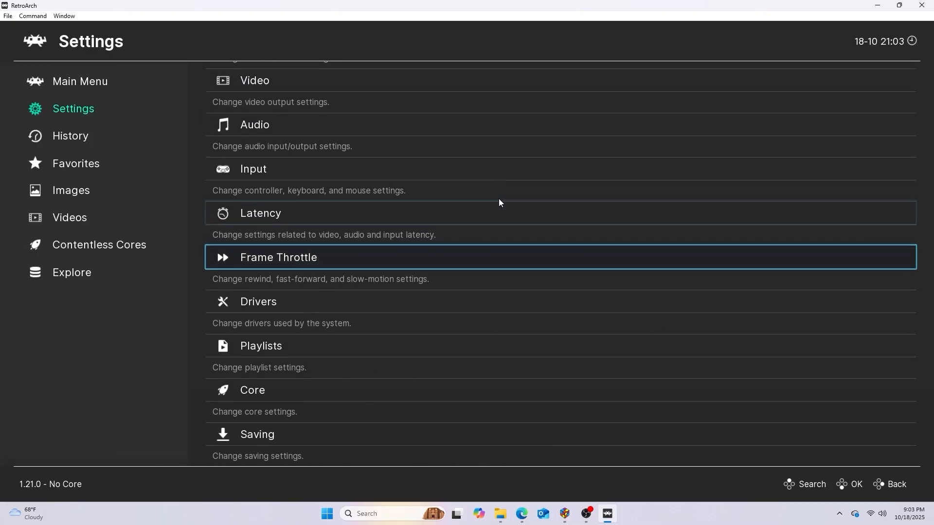
left_click(448, 375)
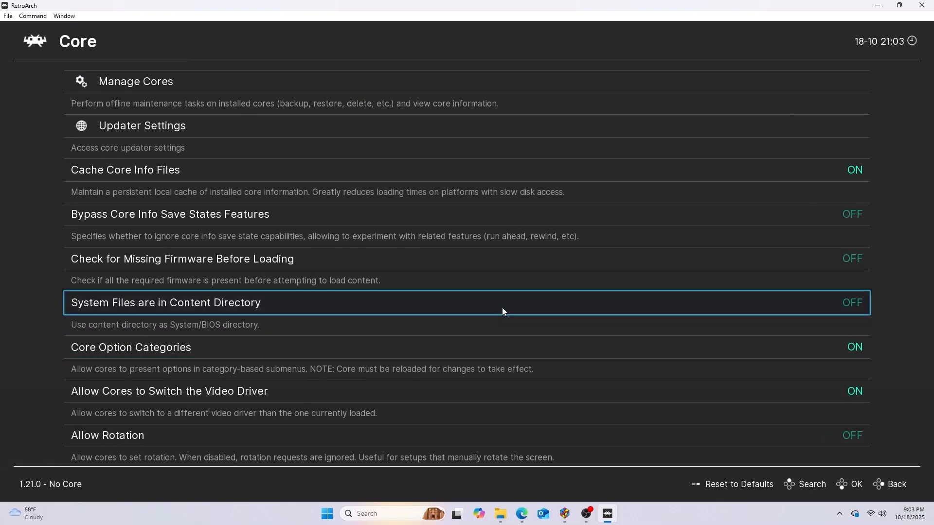
scroll(513, 260, "down", 1)
scroll(516, 292, "down", 1)
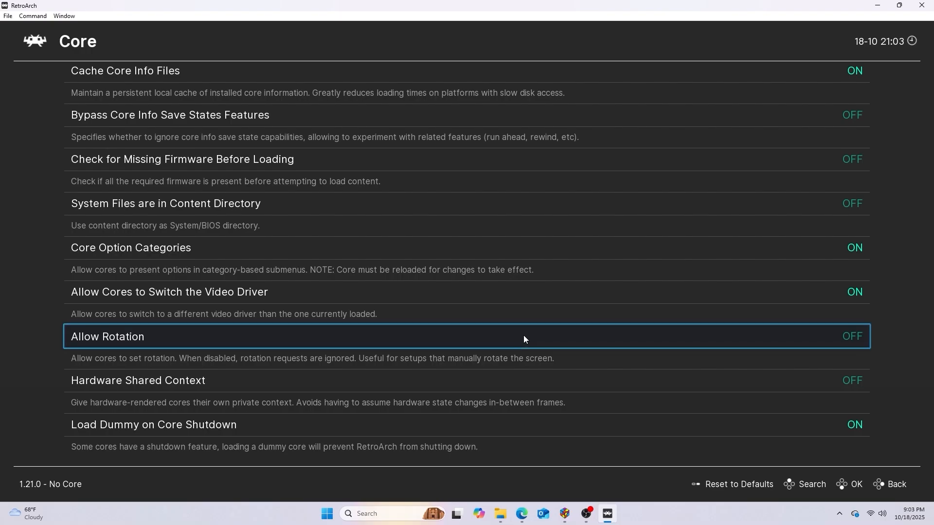
scroll(523, 335, "up", 4)
scroll(523, 336, "up", 2)
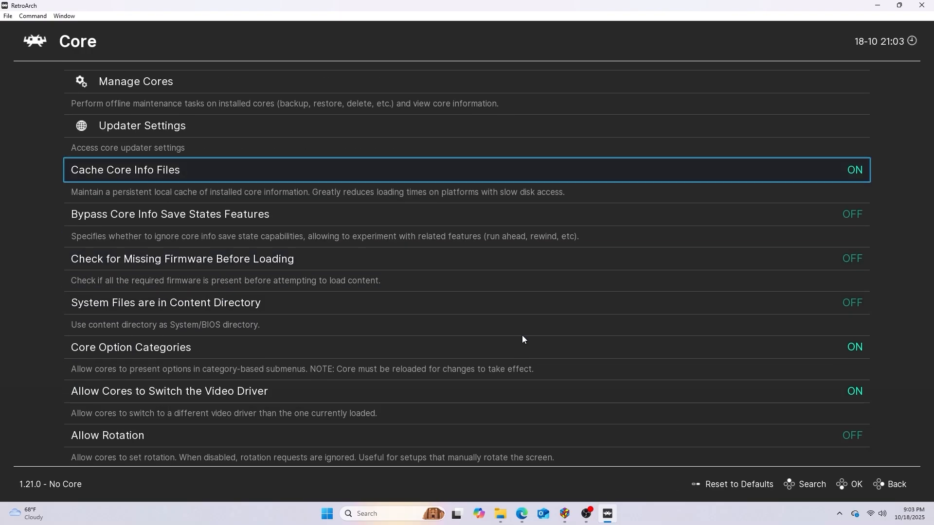
right_click(522, 336)
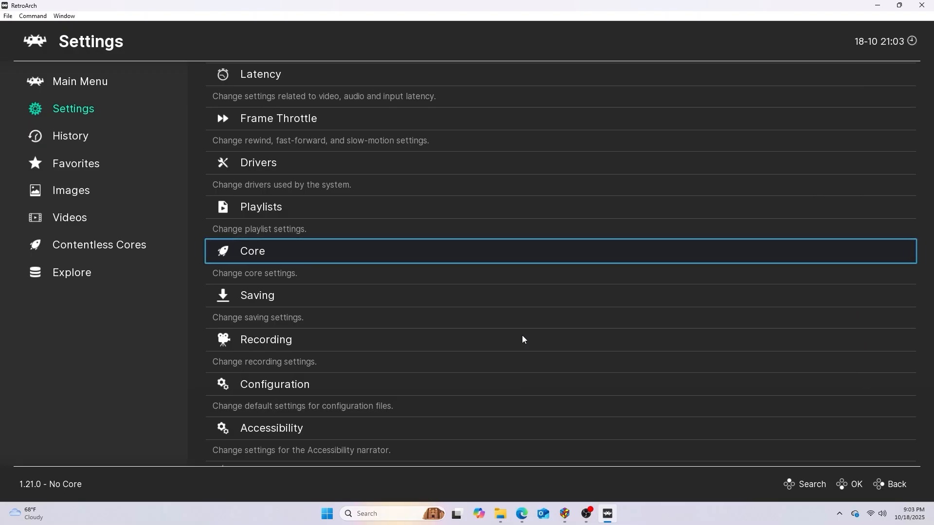
Check the video driver in the Video Output settings and return to the main Settings list
key("Left")
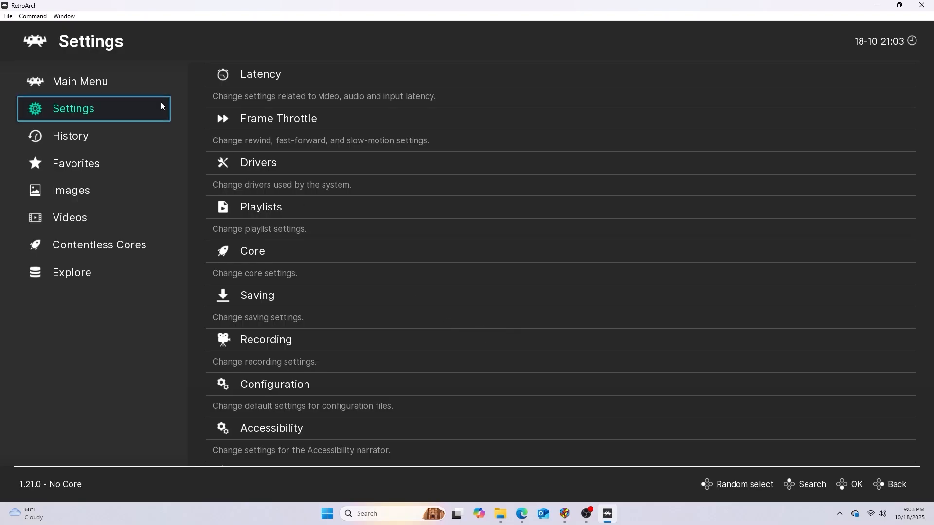
left_click(136, 84)
scroll(291, 308, "down", 3)
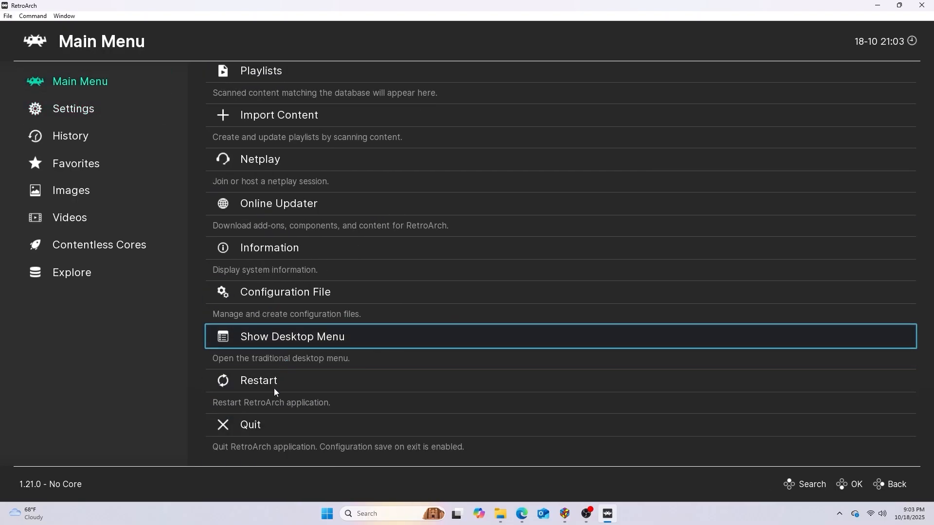
left_click(102, 111)
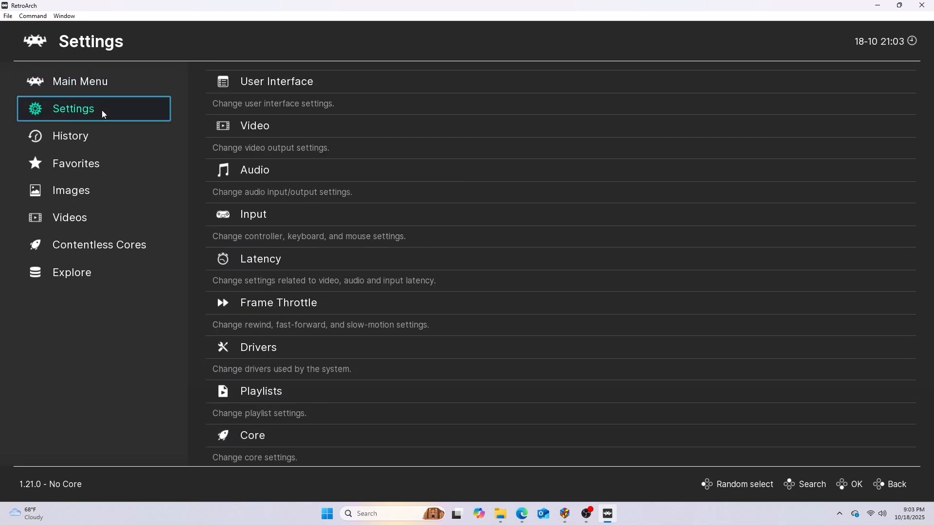
left_click(268, 128)
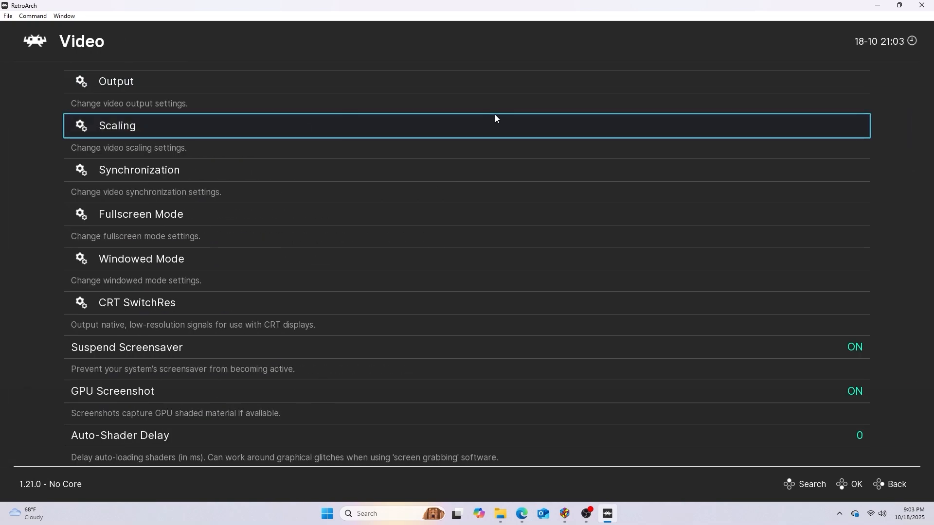
left_click(342, 91)
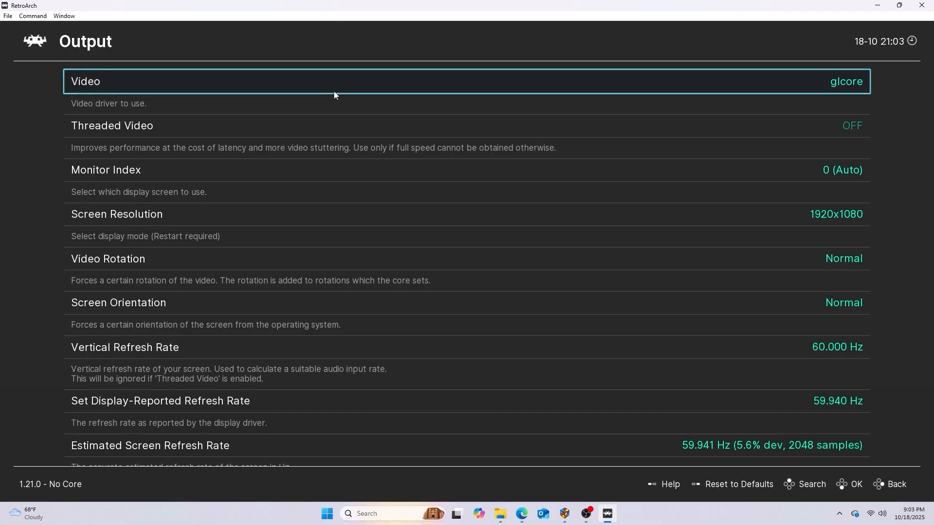
key("BackSpace")
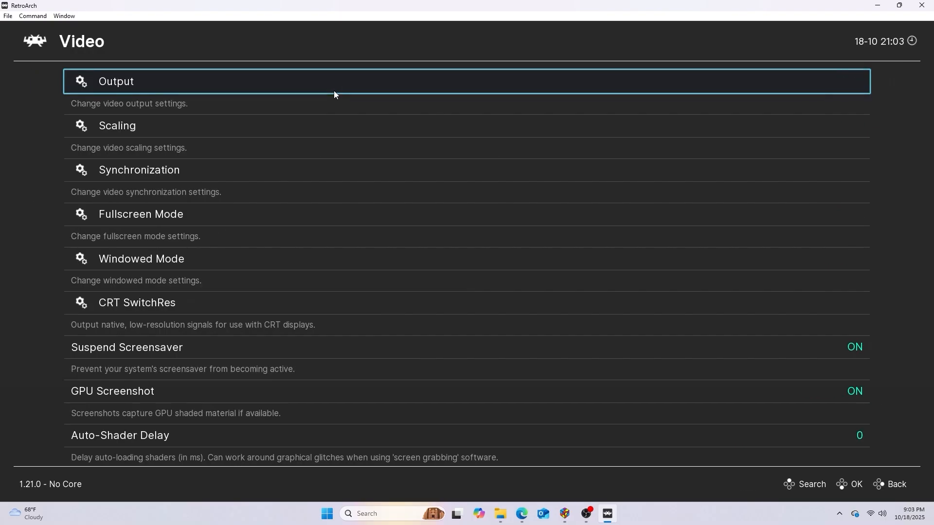
key("BackSpace")
Go back to the Main Menu and quit RetroArch
scroll(312, 332, "down", 5)
scroll(309, 381, "down", 5)
scroll(308, 388, "up", 15)
scroll(307, 388, "down", 17)
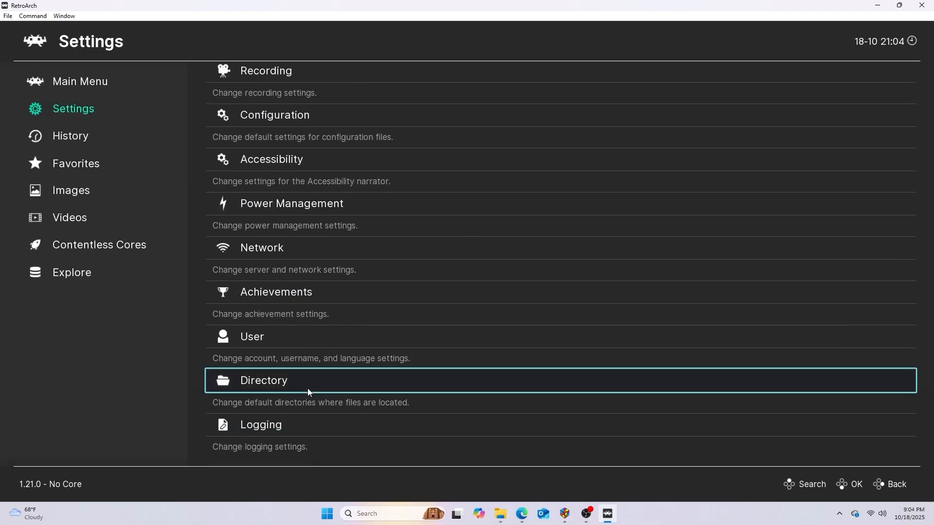
left_click(69, 83)
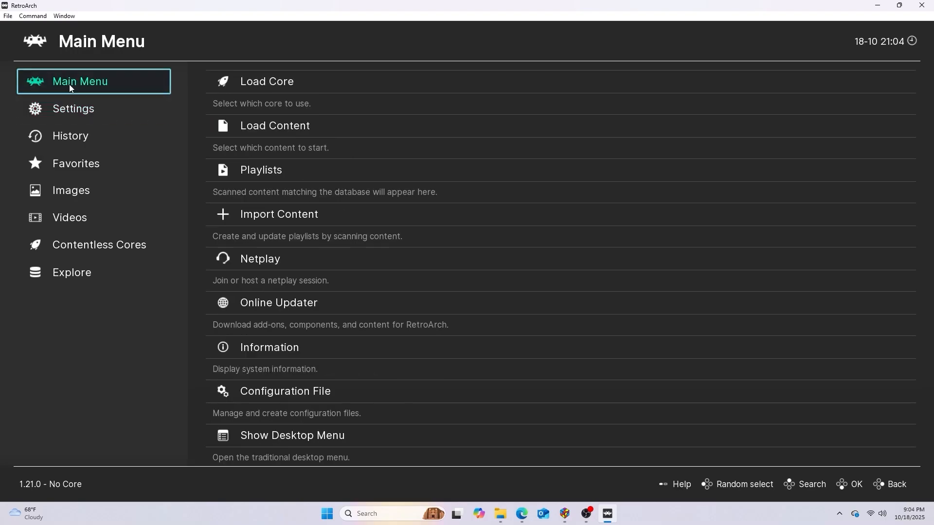
scroll(282, 423, "up", 8)
scroll(282, 423, "down", 2)
scroll(282, 422, "down", 6)
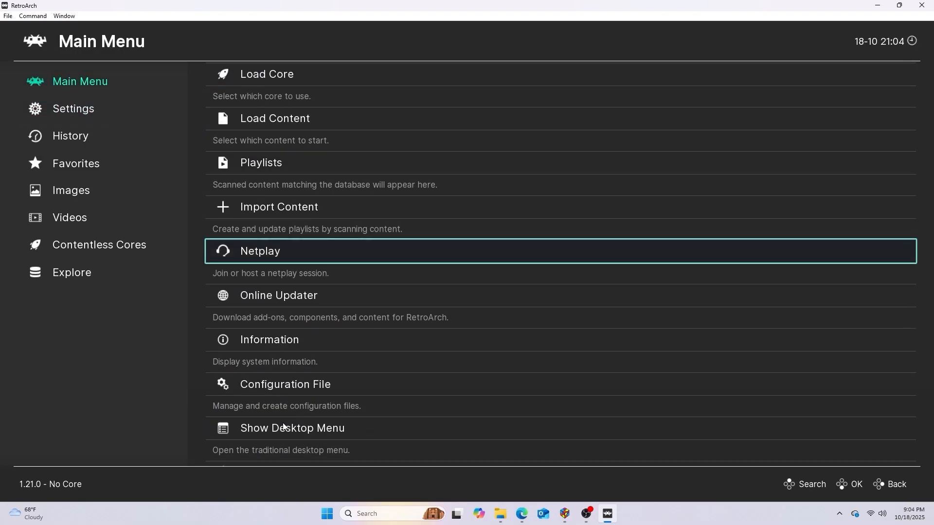
left_click(270, 434)
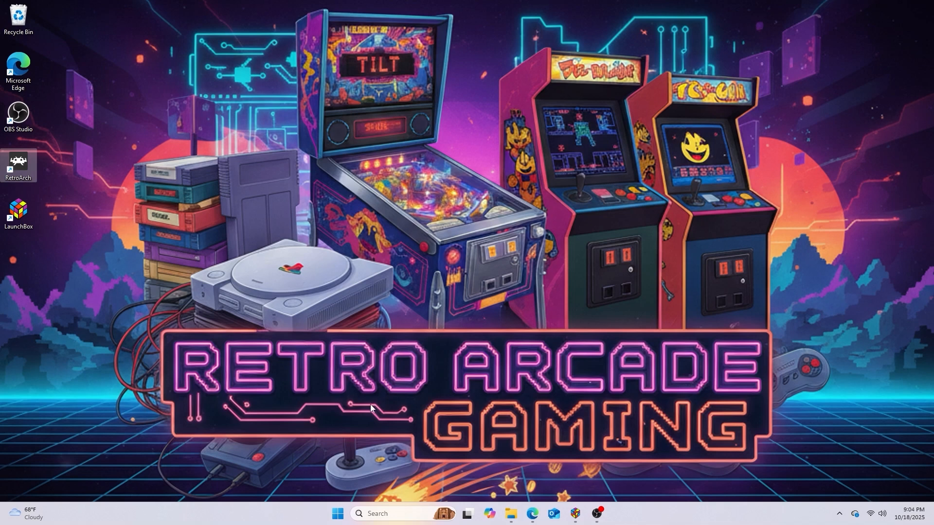
Switch to the Edge window with the Mega Bezel GitHub page and open the bookmarked Duimon-Mega-Bezel repository
mouse_move(533, 520)
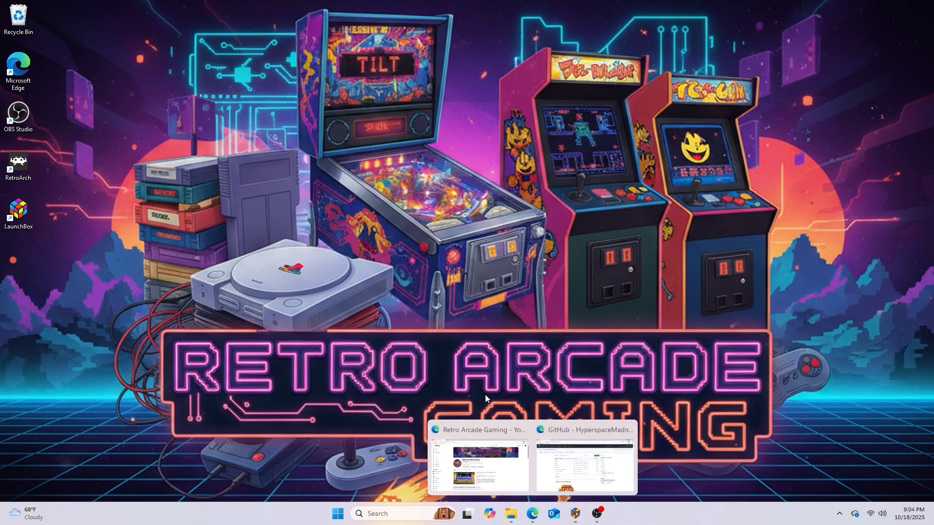
mouse_move(530, 468)
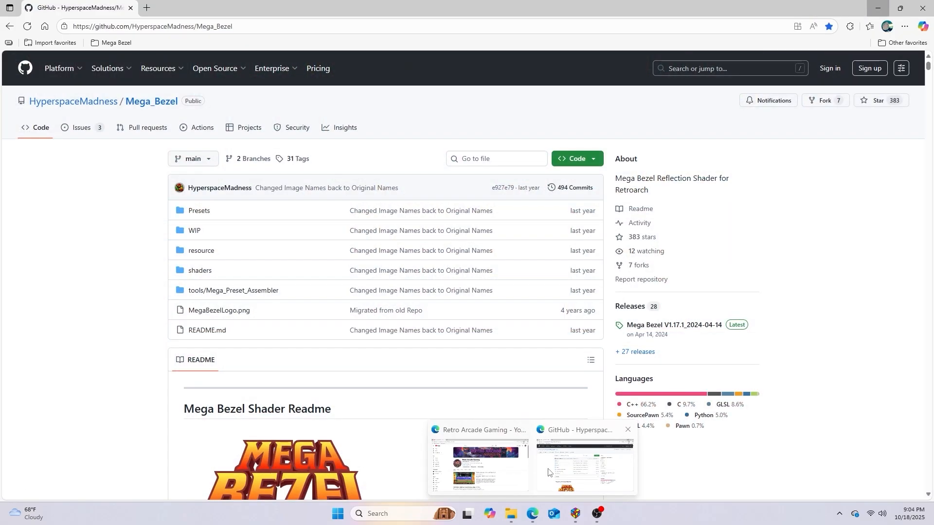
left_click(557, 468)
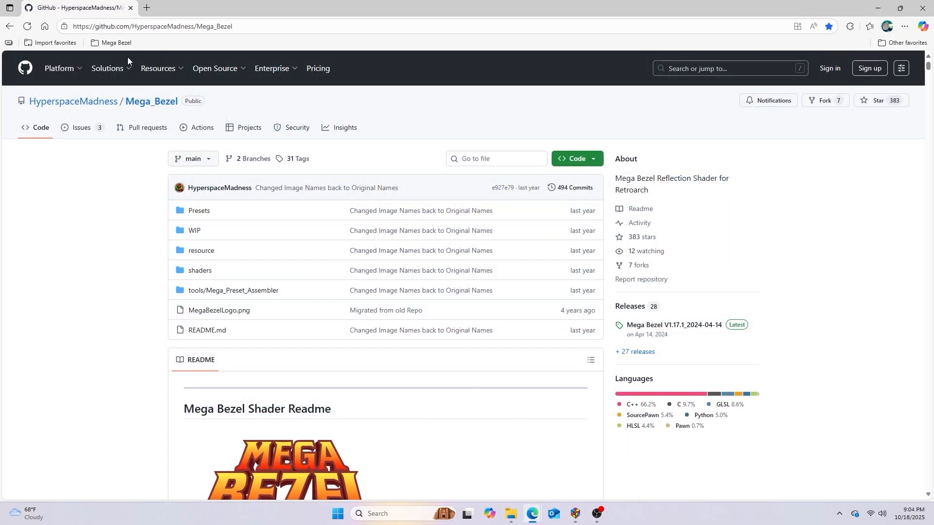
left_click(118, 43)
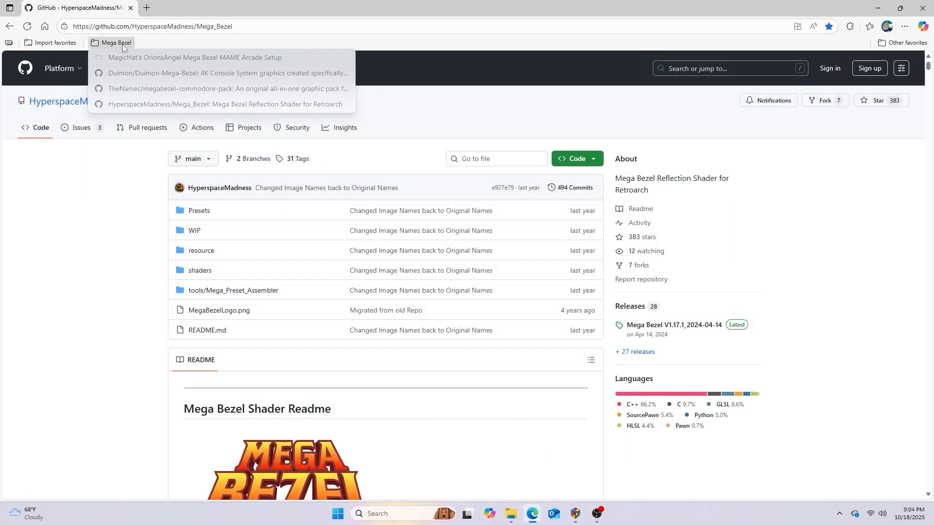
left_click(139, 72)
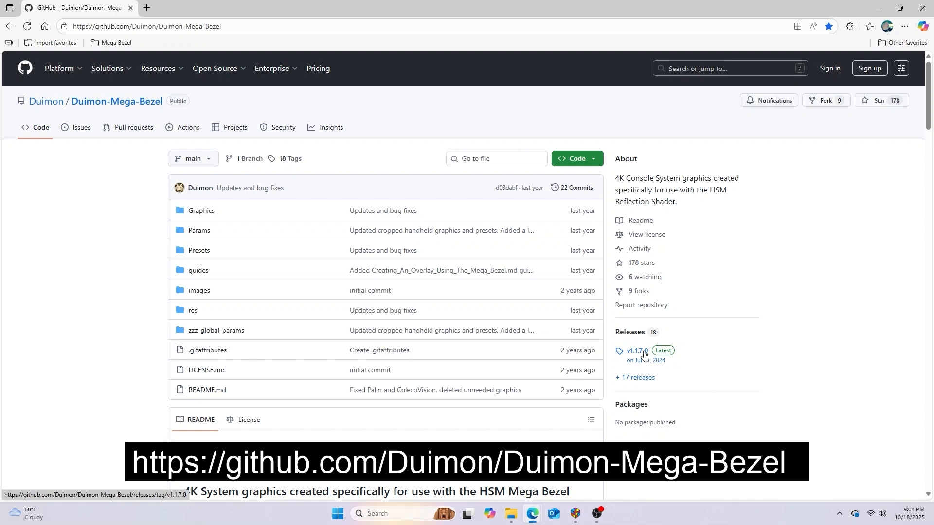
Switch to File Explorer, look inside the Duimon-Mega-Bezel_v1.1.7.0 zip archive in Downloads, and return to Downloads
left_click(514, 517)
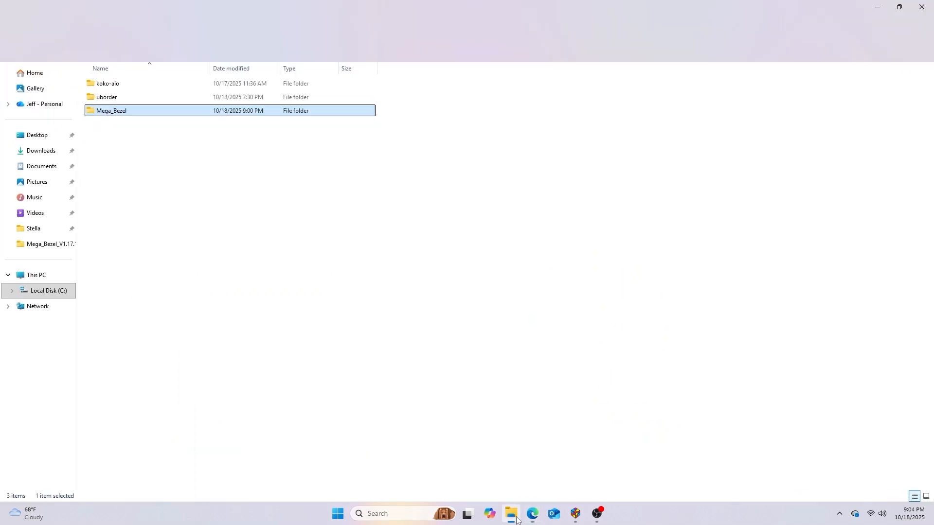
left_click(50, 153)
left_click(147, 128)
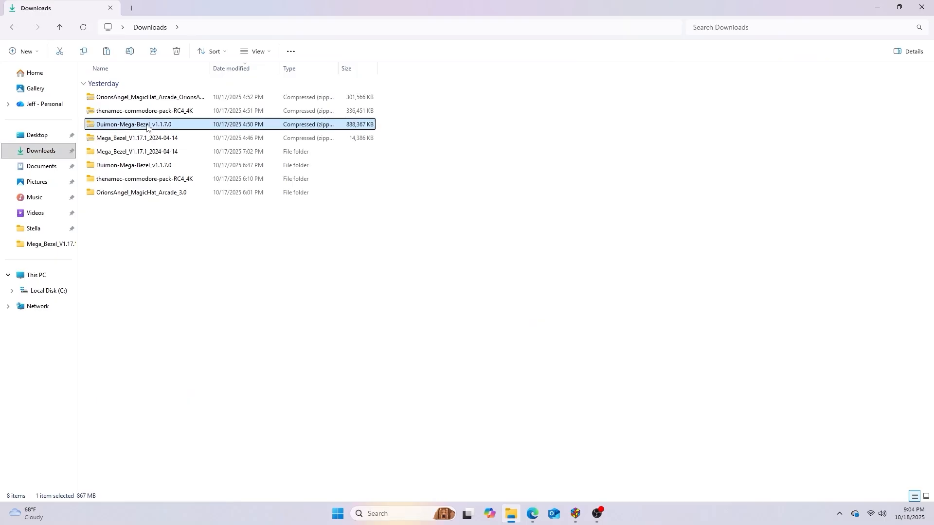
double_click(147, 126)
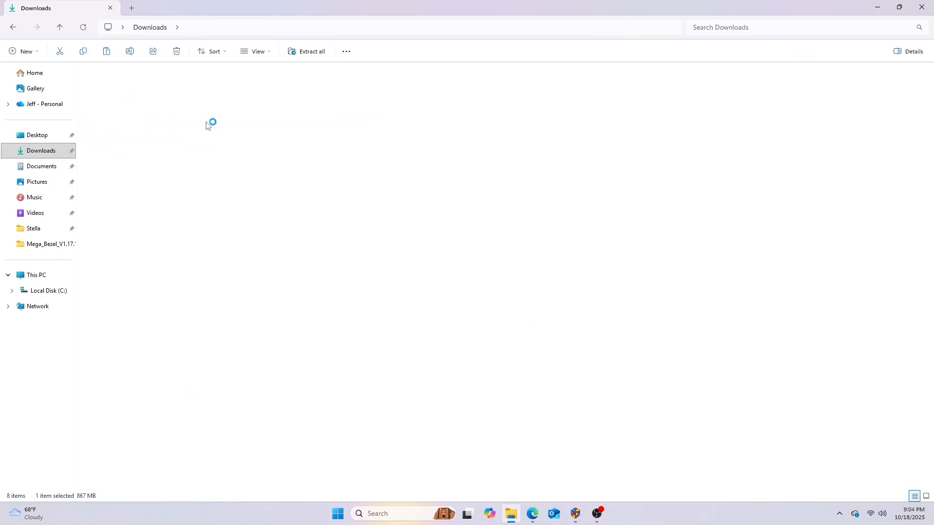
left_click(15, 29)
Copy the Duimon-Mega-Bezel folder from inside the extracted Duimon-Mega-Bezel_v1.1.7.0 folder
left_click(153, 166)
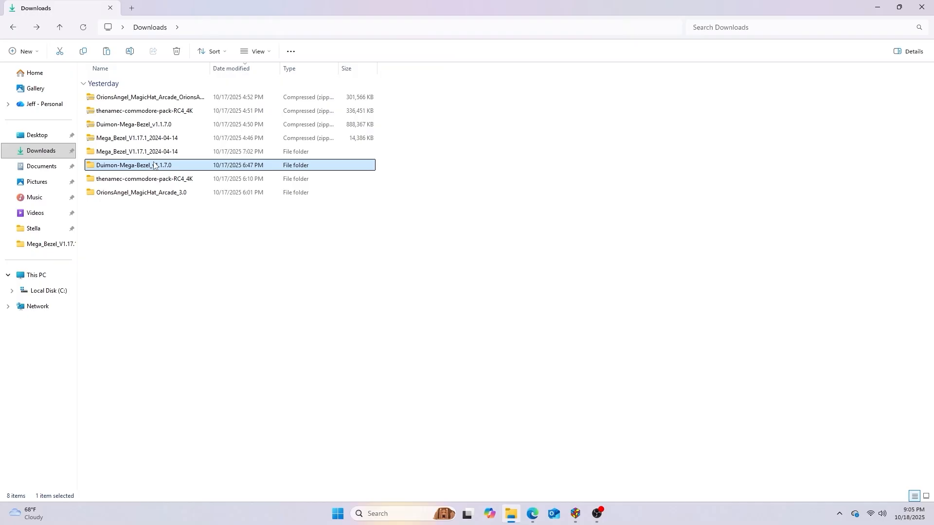
double_click(154, 165)
double_click(127, 97)
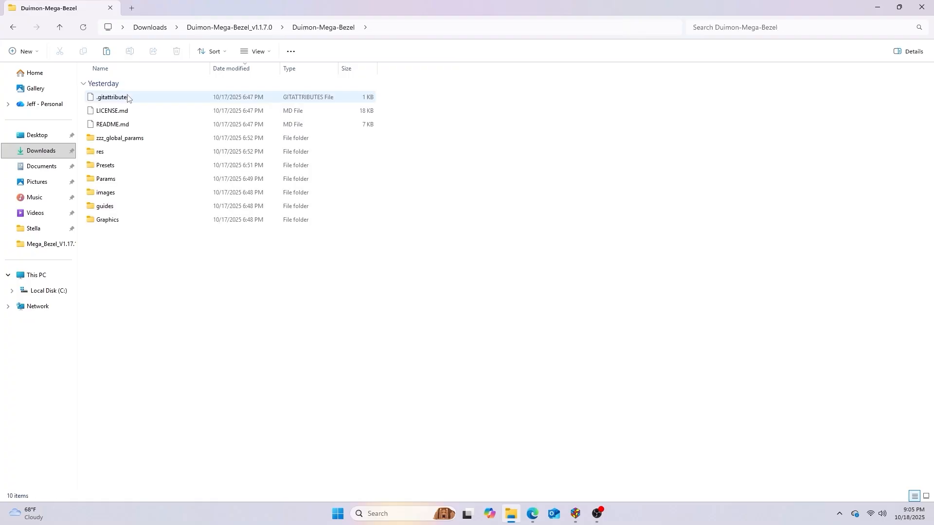
left_click(12, 27)
right_click(135, 100)
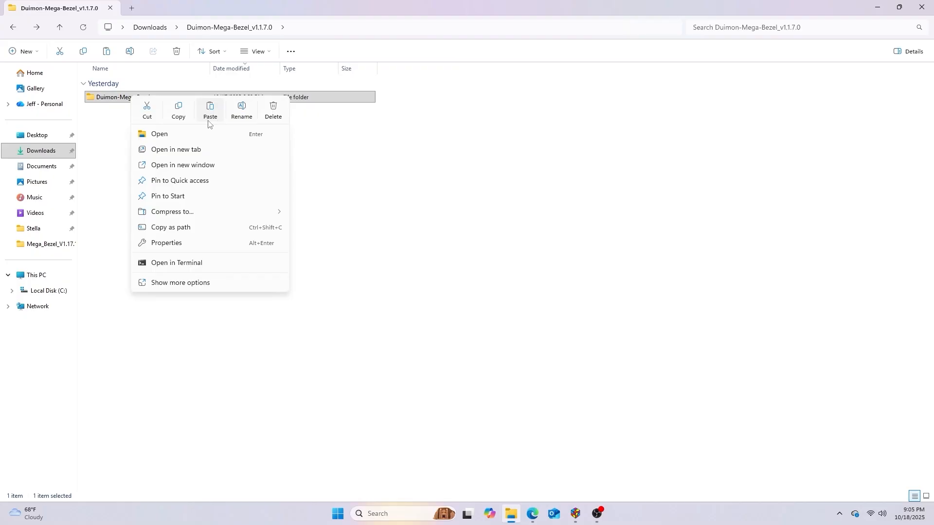
left_click(174, 113)
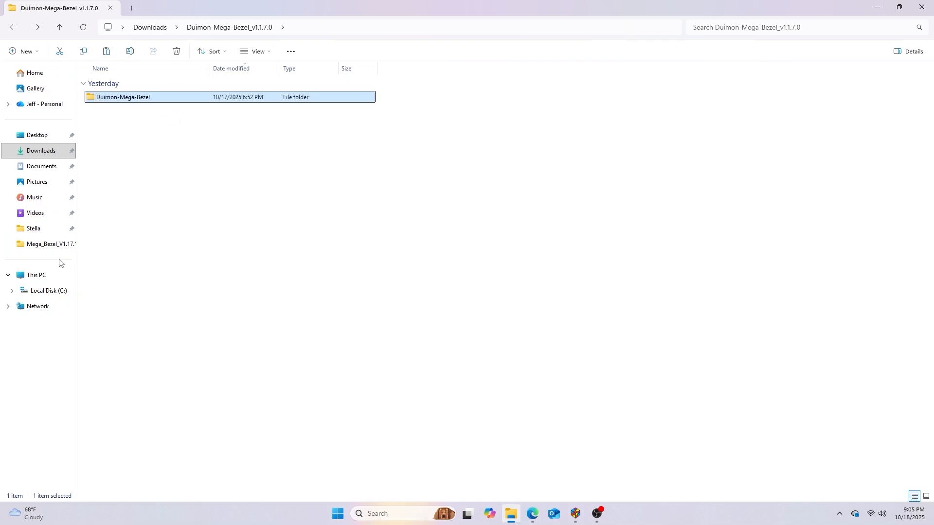
Delete the existing Mega_Bezel_Packs folder from the RetroArch shaders folder on the C: drive
left_click(63, 291)
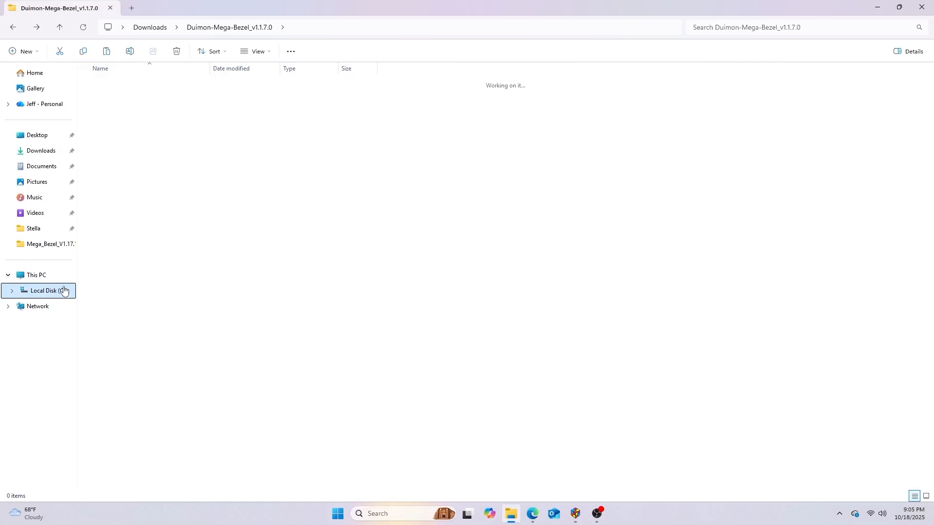
left_click(120, 169)
double_click(120, 169)
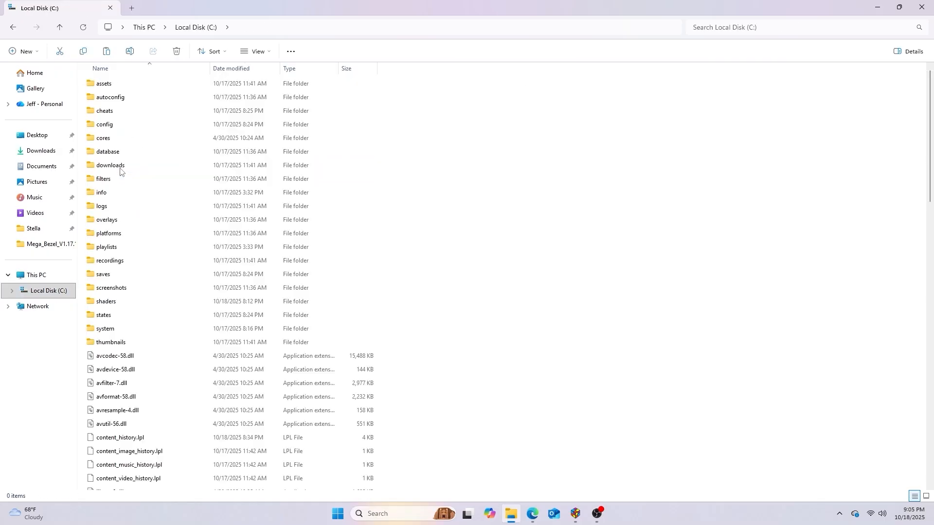
double_click(117, 302)
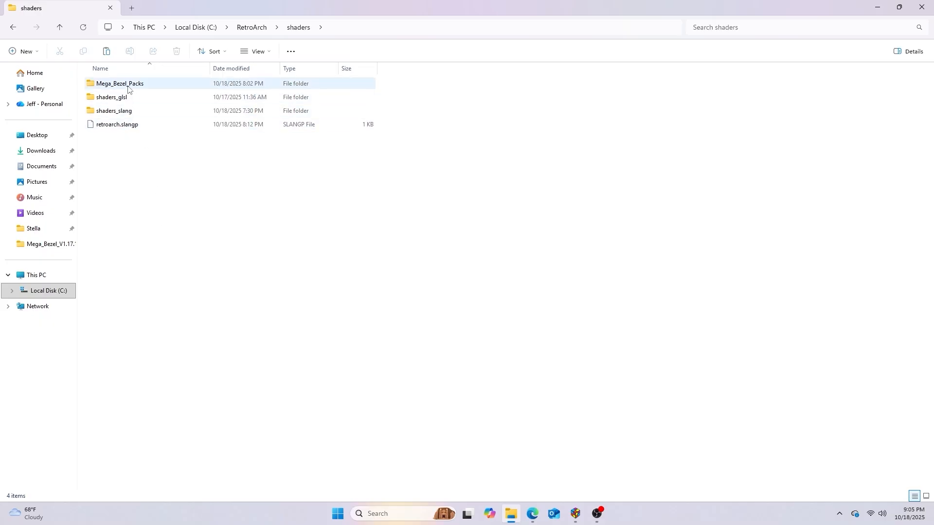
left_click(128, 89)
right_click(129, 90)
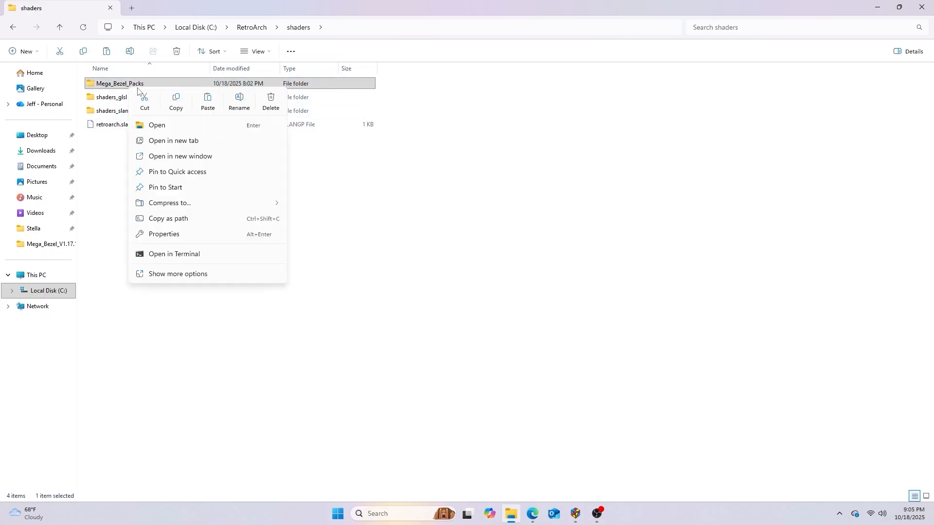
left_click(266, 100)
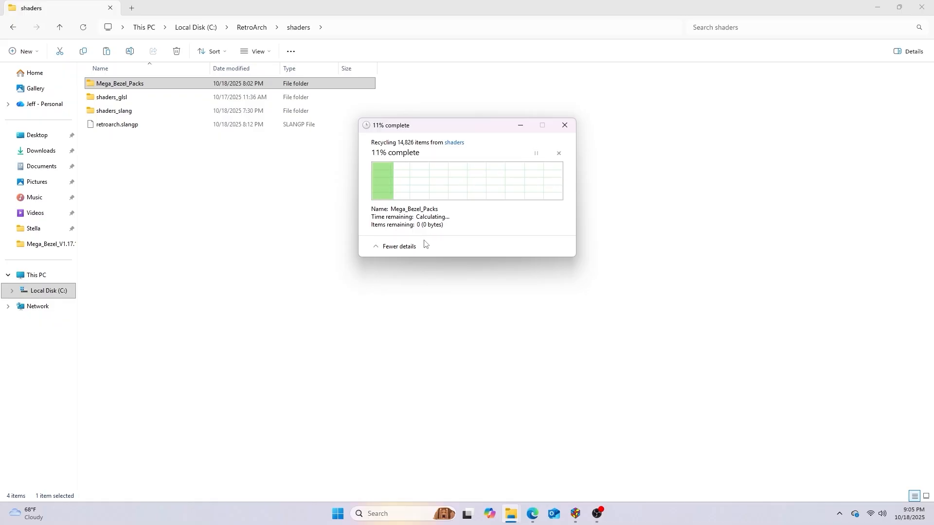
Create a new folder named Mega_Bezel_Packs in the RetroArch shaders folder
right_click(364, 200)
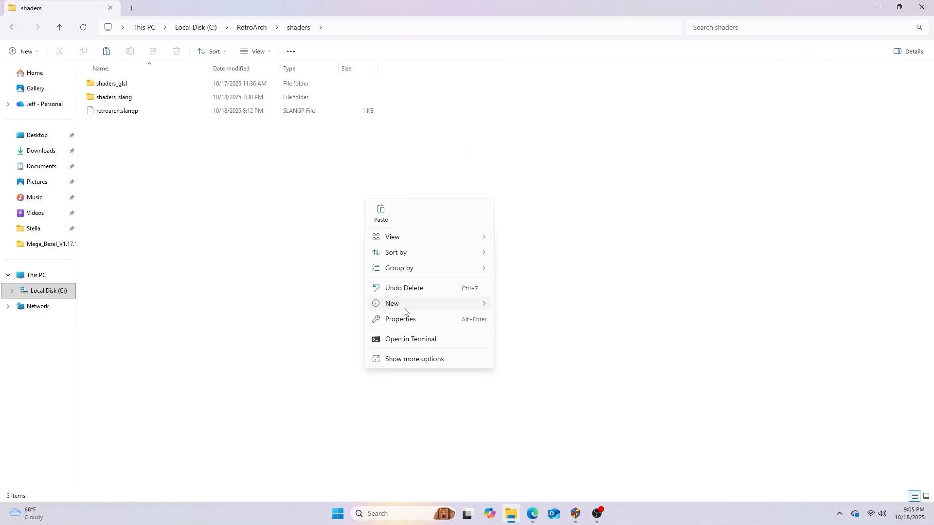
mouse_move(418, 307)
left_click(545, 309)
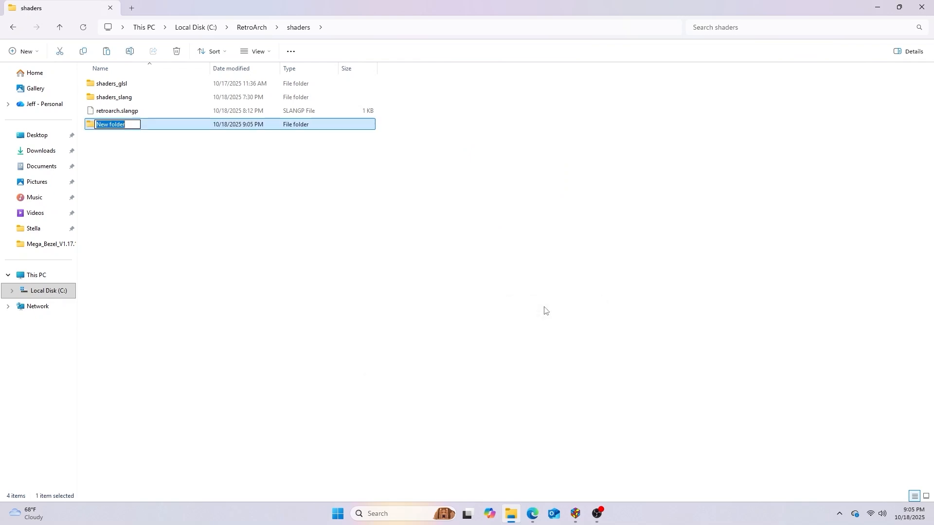
type("Mega")
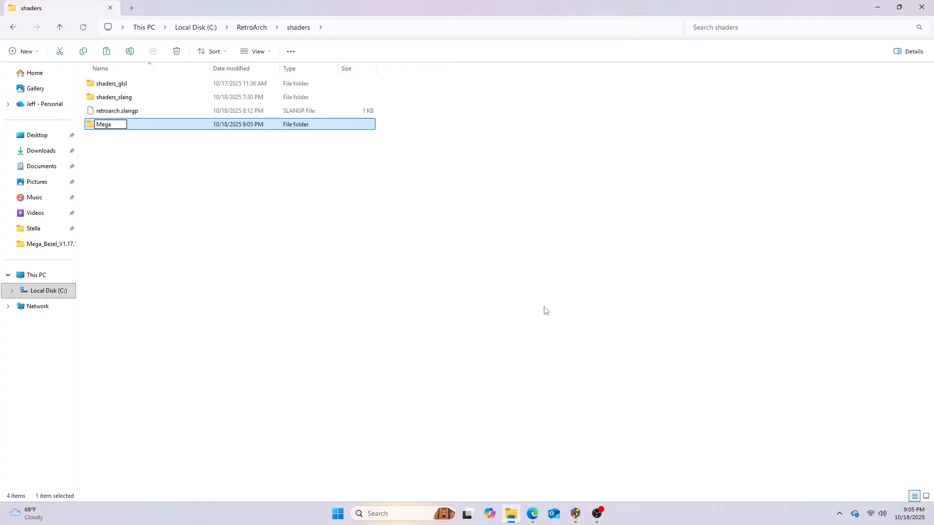
type("_Bezel_Packs")
key("Return")
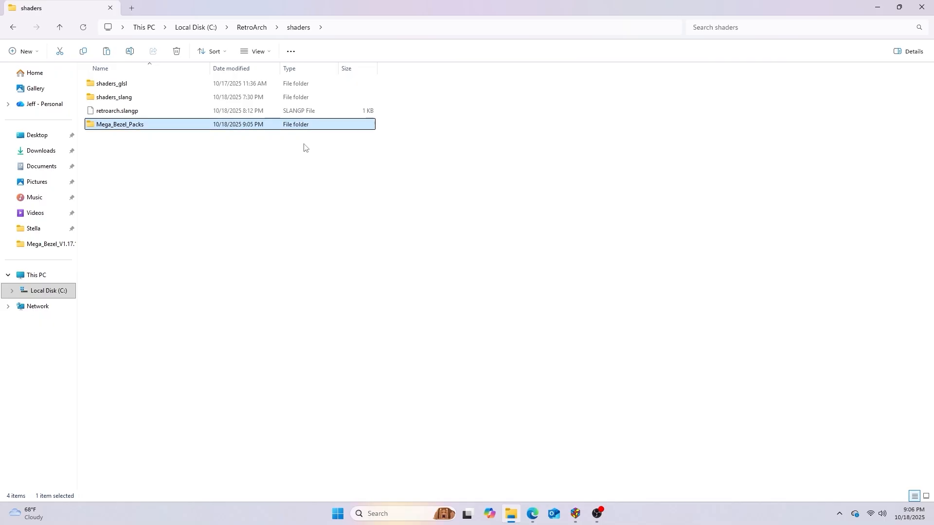
Paste the copied Duimon-Mega-Bezel folder into the new Mega_Bezel_Packs folder
double_click(238, 124)
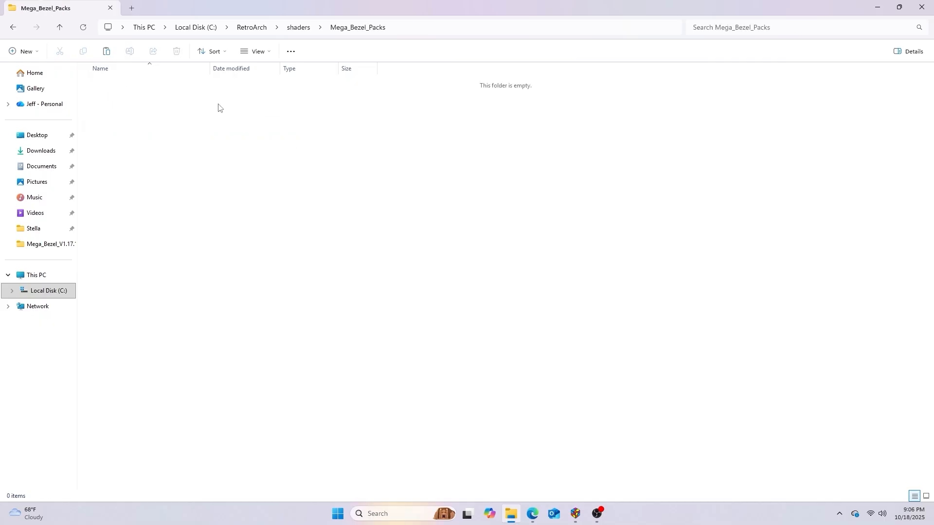
right_click(218, 105)
left_click(236, 117)
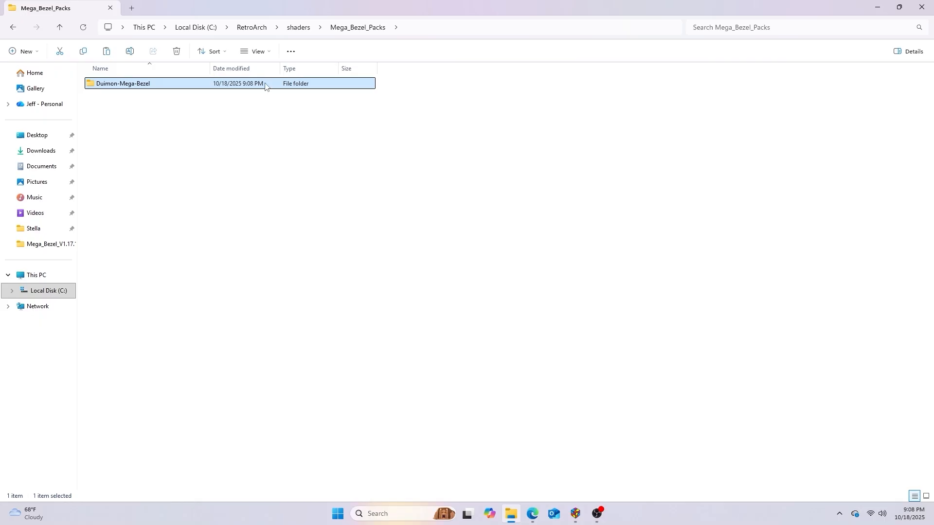
Switch to LaunchBox and launch Alpha Beam With Ernie from the Atari 2600 game collection
left_click(877, 8)
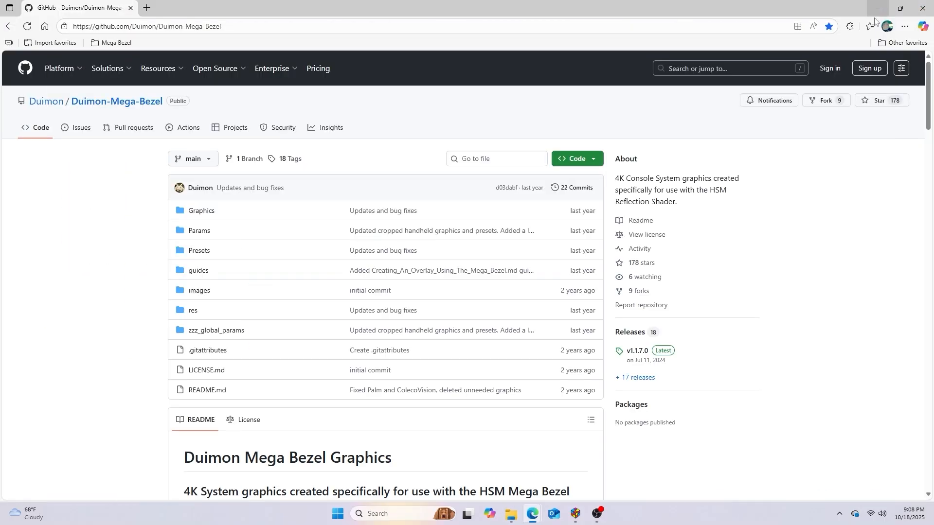
left_click(575, 515)
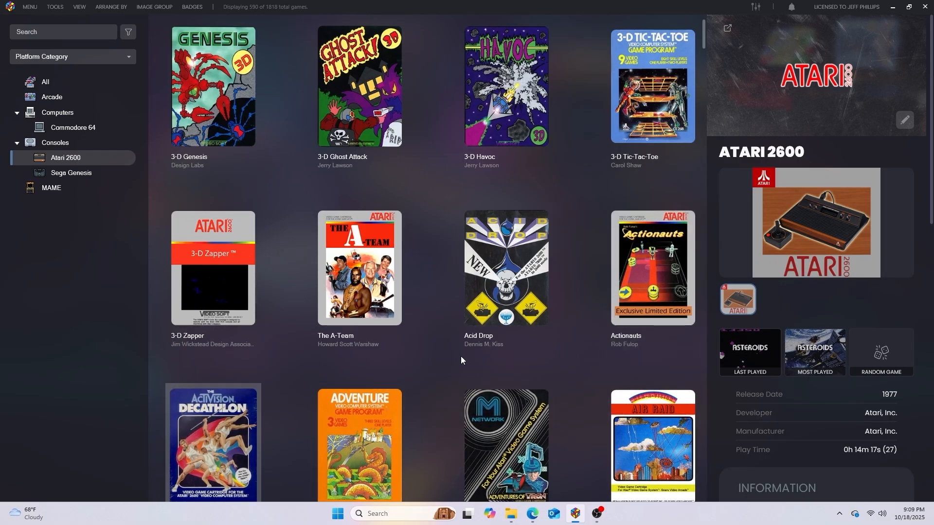
scroll(509, 263, "down", 2)
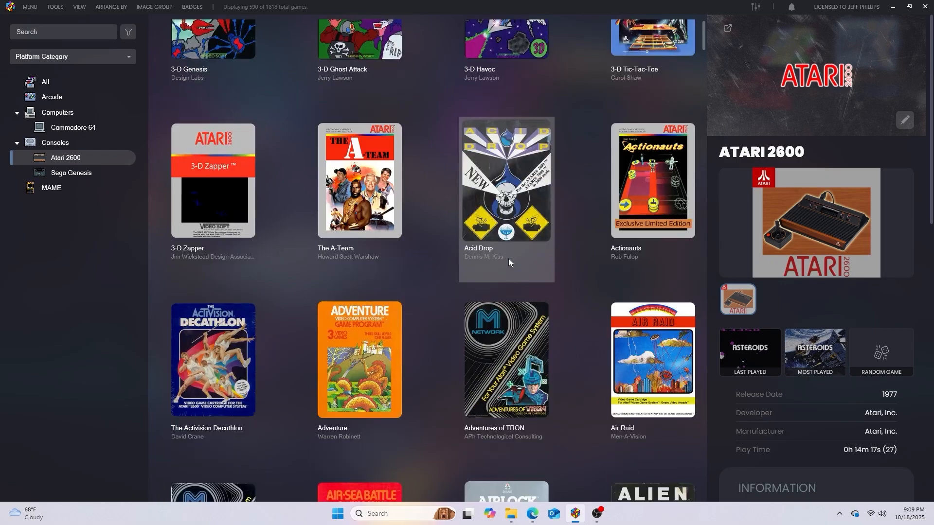
scroll(509, 263, "down", 2)
scroll(509, 263, "down", 2)
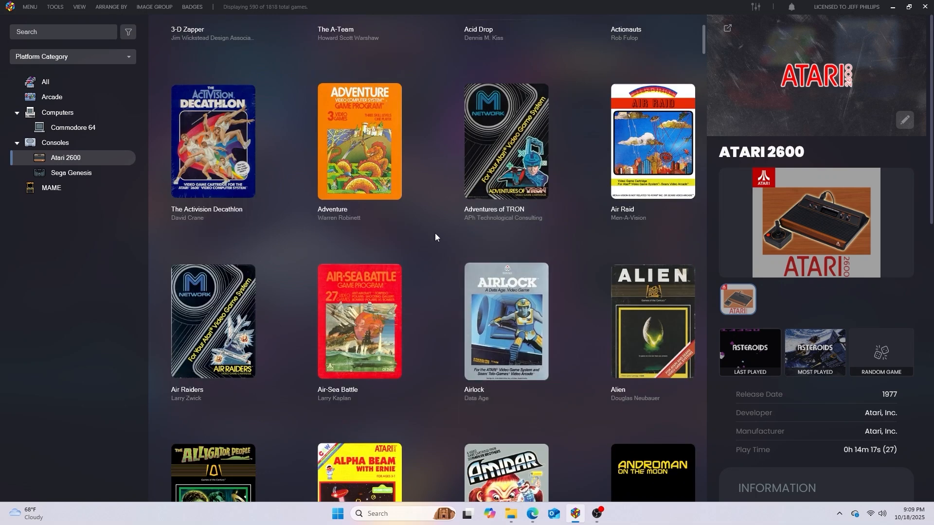
scroll(489, 267, "down", 2)
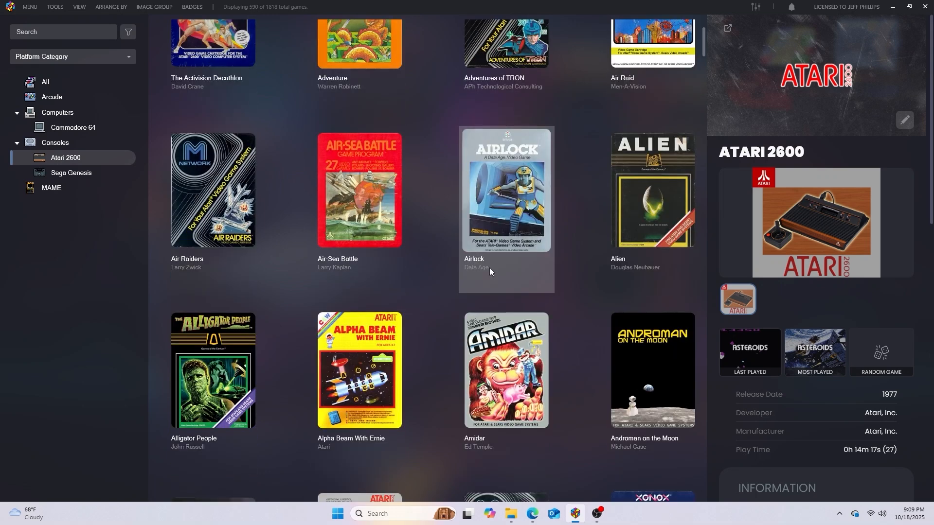
scroll(489, 268, "down", 2)
scroll(491, 268, "down", 5)
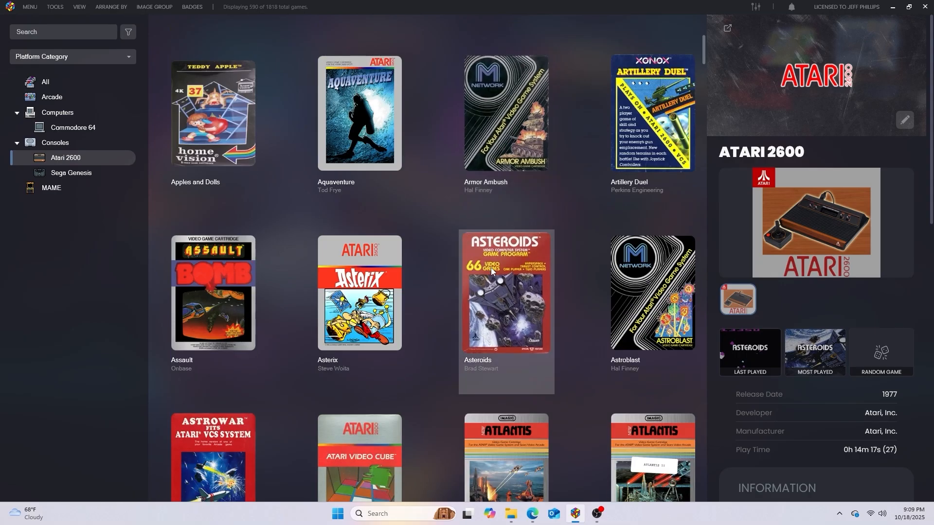
left_click(503, 270)
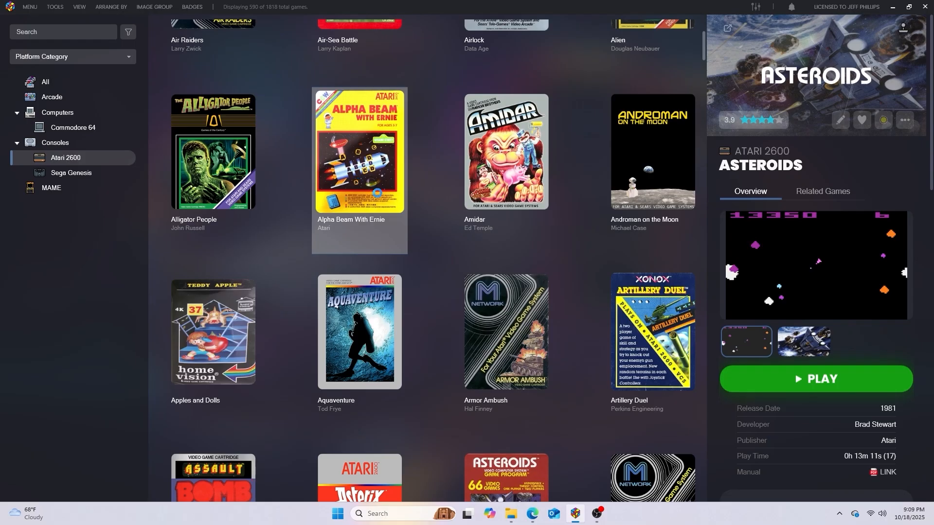
double_click(377, 193)
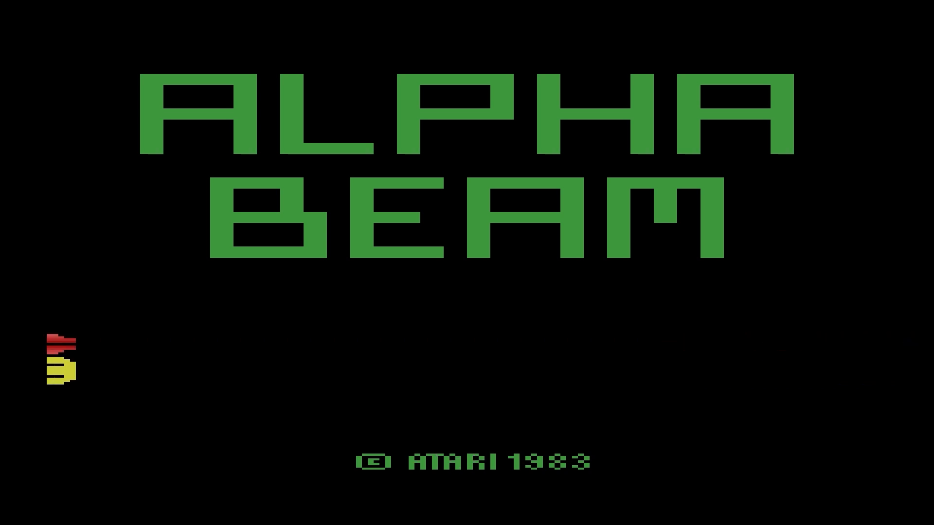
Open the Shaders settings for the running game and turn Video Shaders on
key("F1")
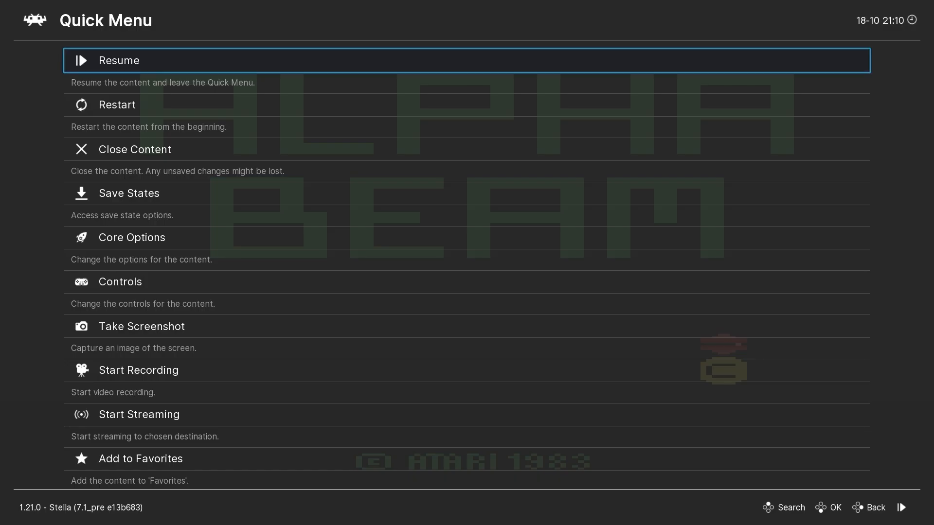
key("Down")
key("Down")
key("Down")
key("Down")
key("Down")
key("Down")
key("Down")
key("Down")
key("Down")
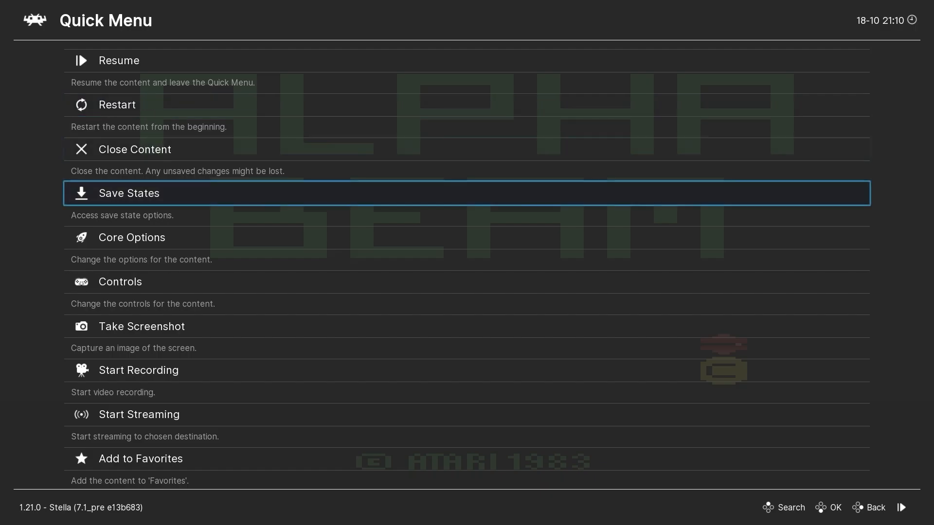
key("Down")
key("Down")
key("Down")
key("Down")
key("Down")
key("Down")
key("Down")
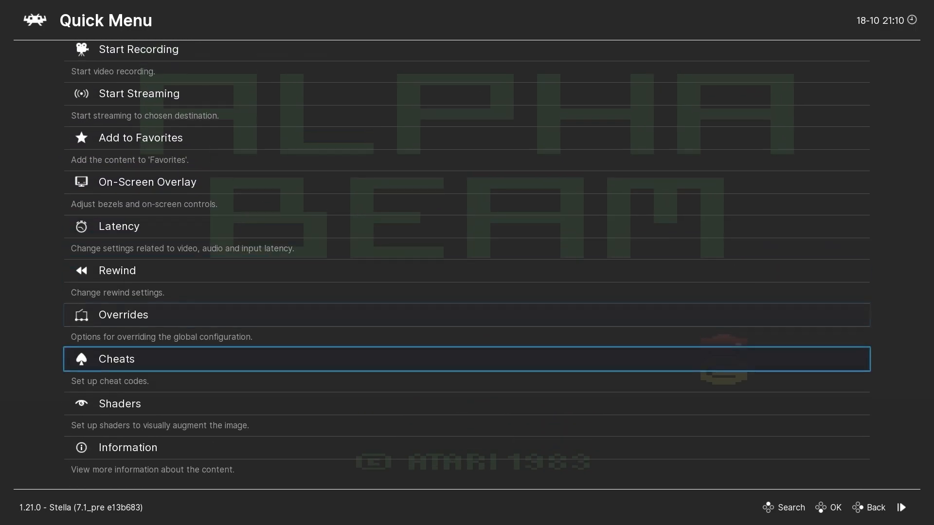
key("Up")
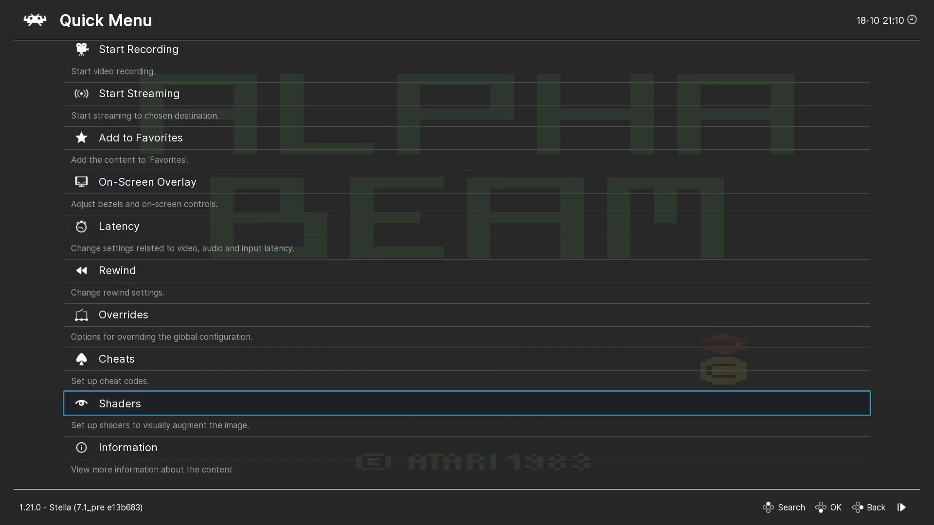
key("Return")
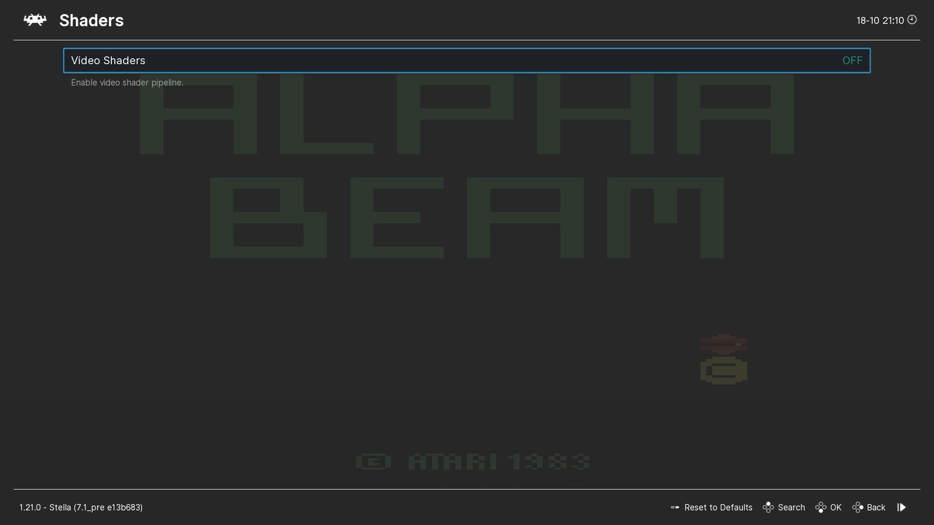
key("Return")
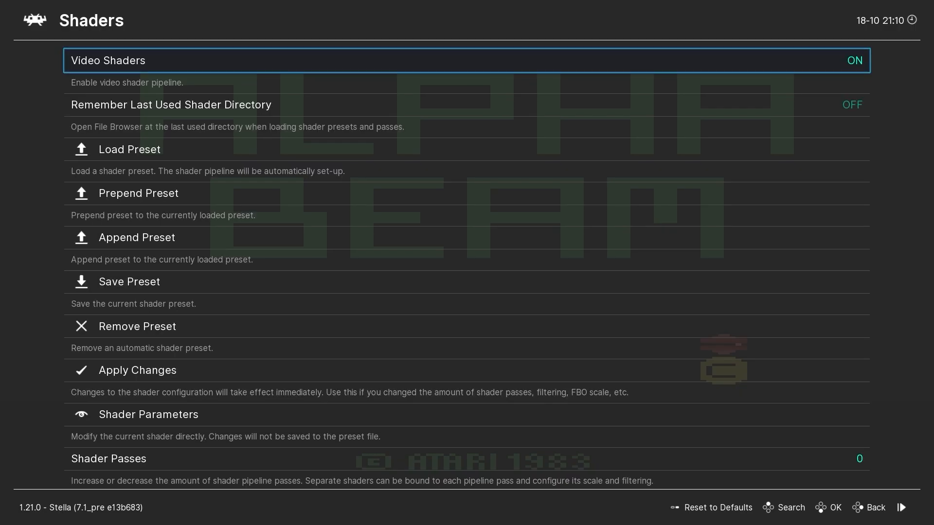
Start loading a shader preset and browse to Mega_Bezel_Packs\Duimon-Mega-Bezel\Presets
key("Down")
key("Down")
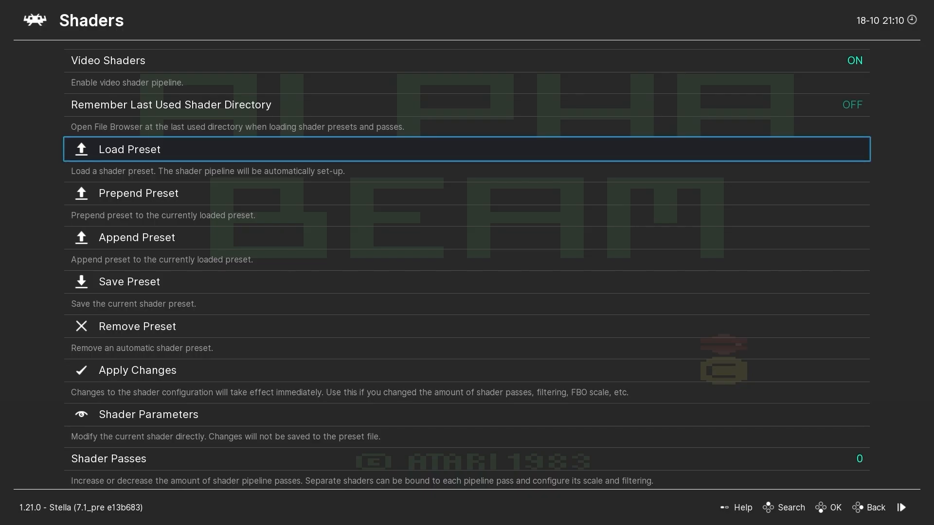
key("Return")
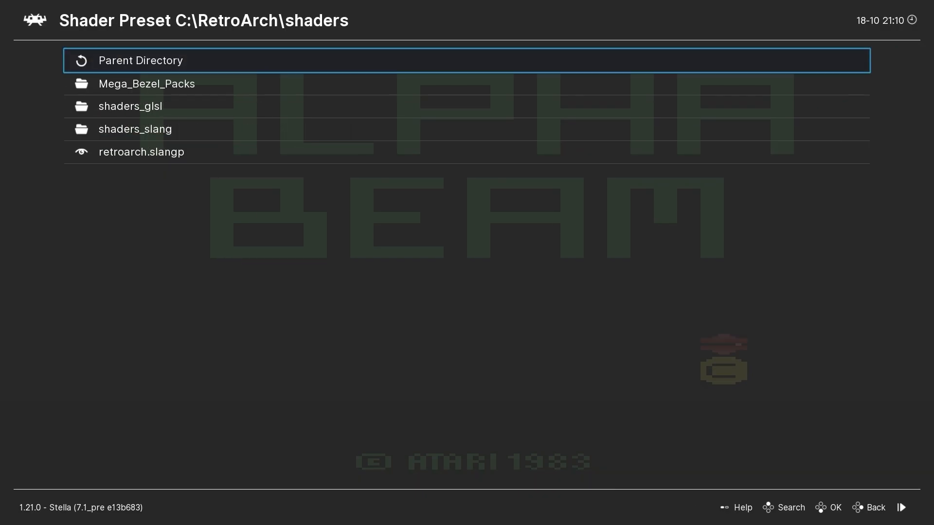
key("Down")
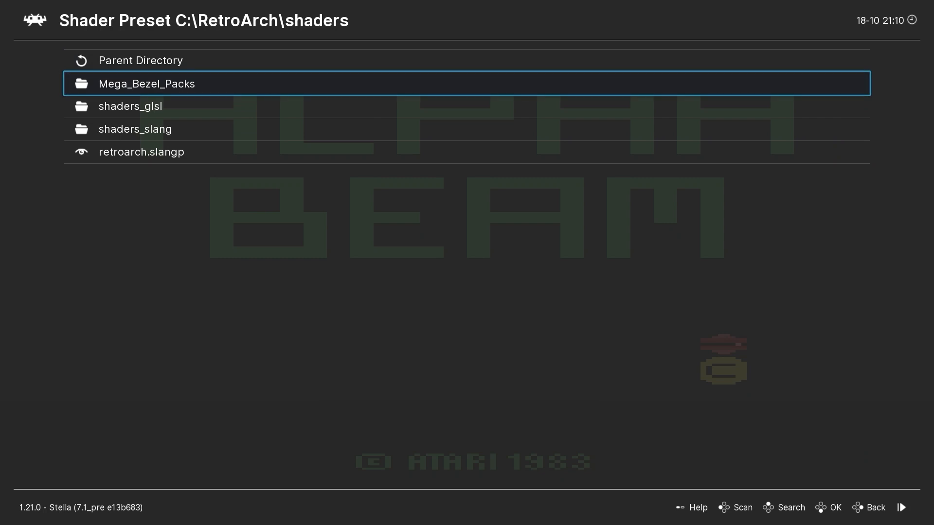
key("Return")
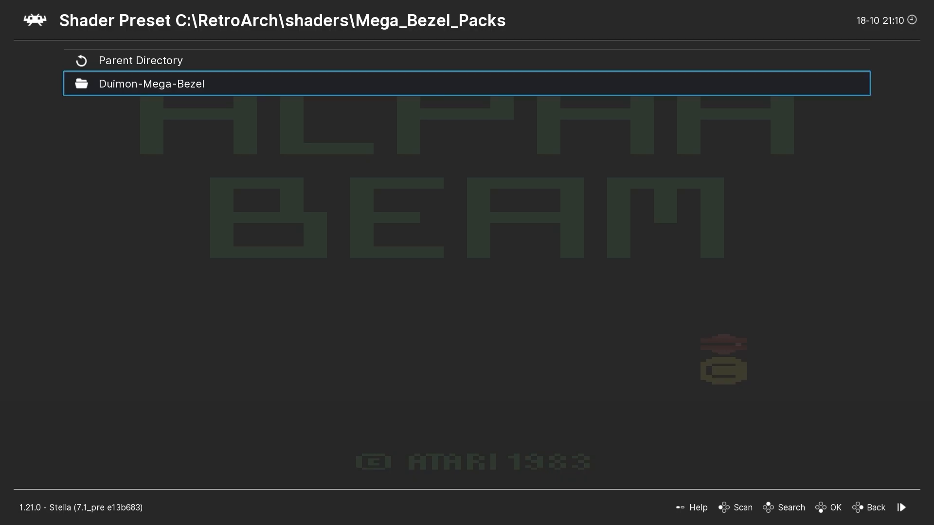
key("Return")
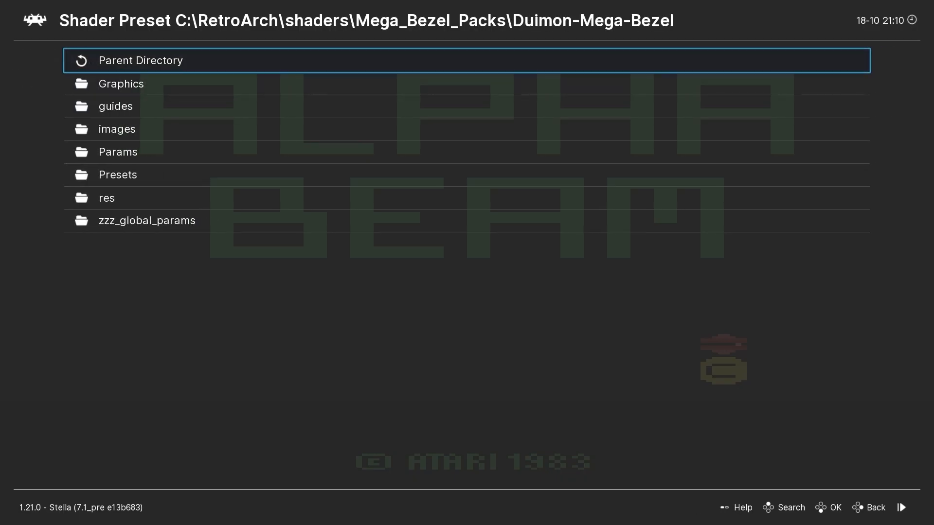
key("Down")
key("Down")
key("Down")
key("Down")
key("Down")
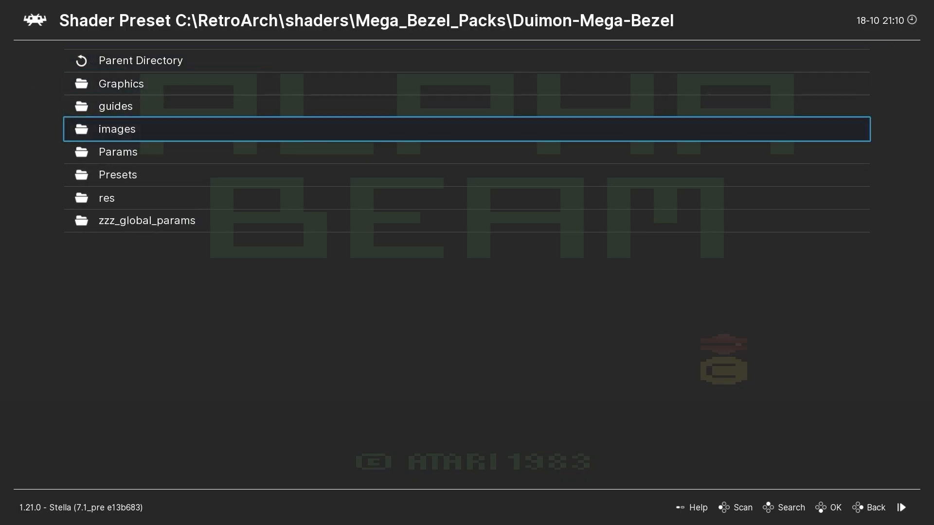
key("Return")
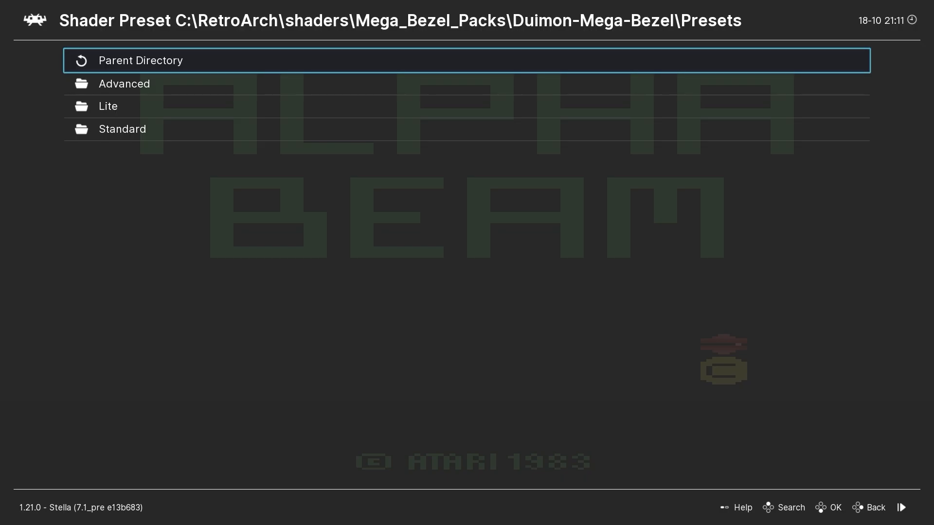
Open the Atari_2600 folder inside the Standard presets
key("Down")
key("Down")
key("Down")
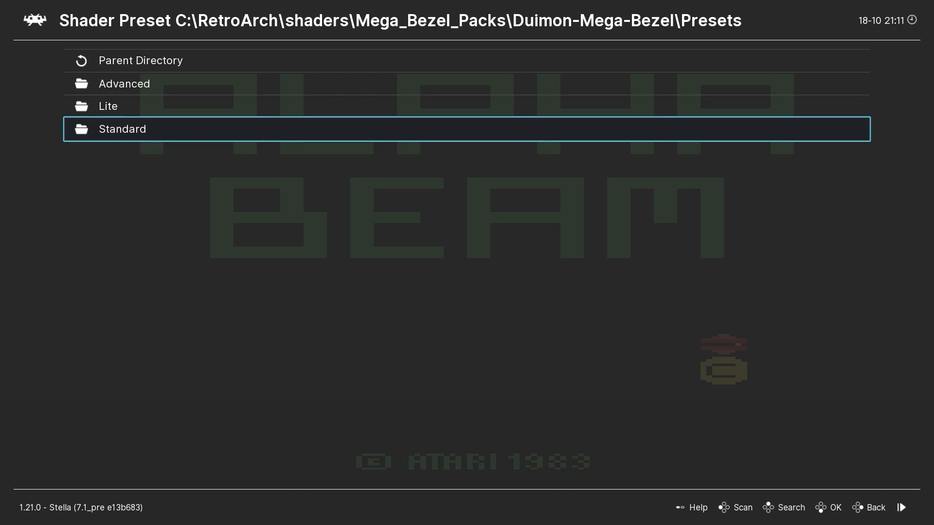
key("Return")
key("Down")
key("Down")
key("Down")
key("Down")
key("Down")
key("Down")
key("Down")
key("Down")
key("Down")
key("Down")
key("Down")
key("Down")
key("Down")
key("Down")
key("Down")
key("Down")
key("Down")
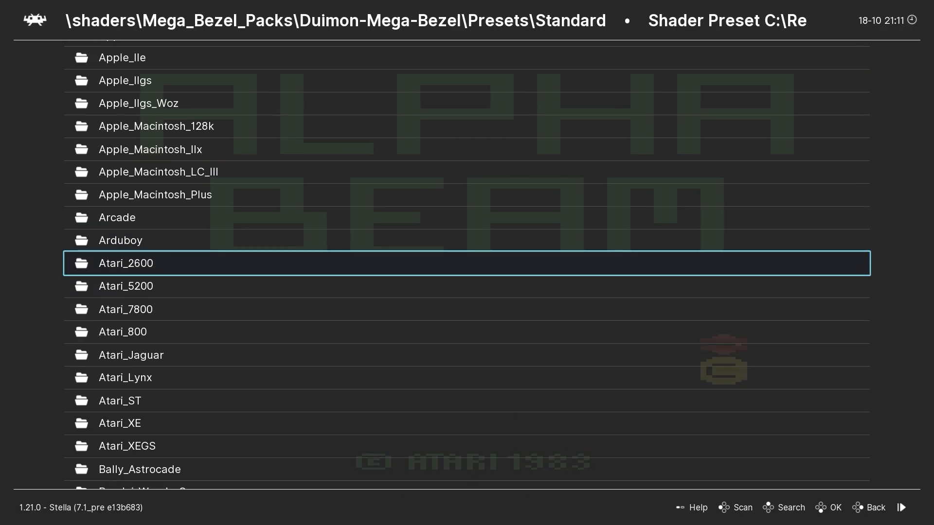
key("Return")
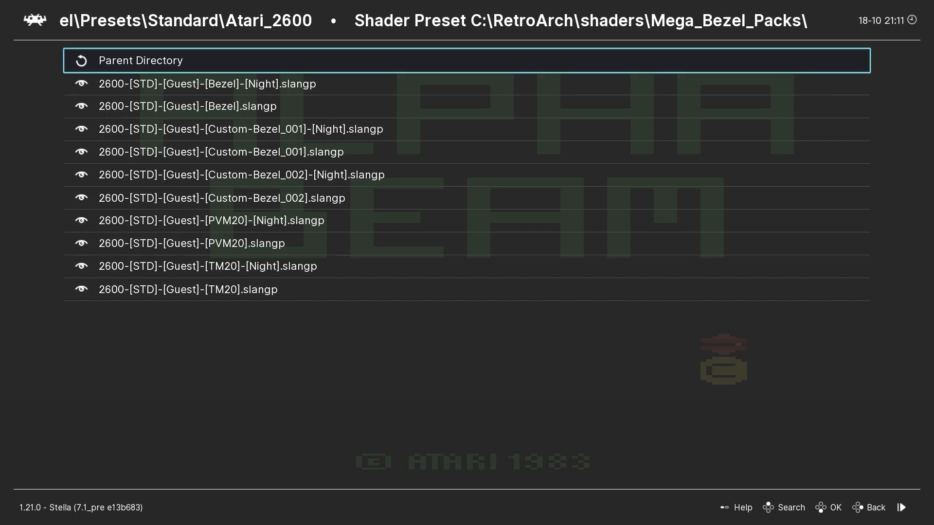
Look through the Atari 2600 presets, comparing the Bezel, Custom-Bezel, PVM20 and TM20 variants and their Night versions
key("Down")
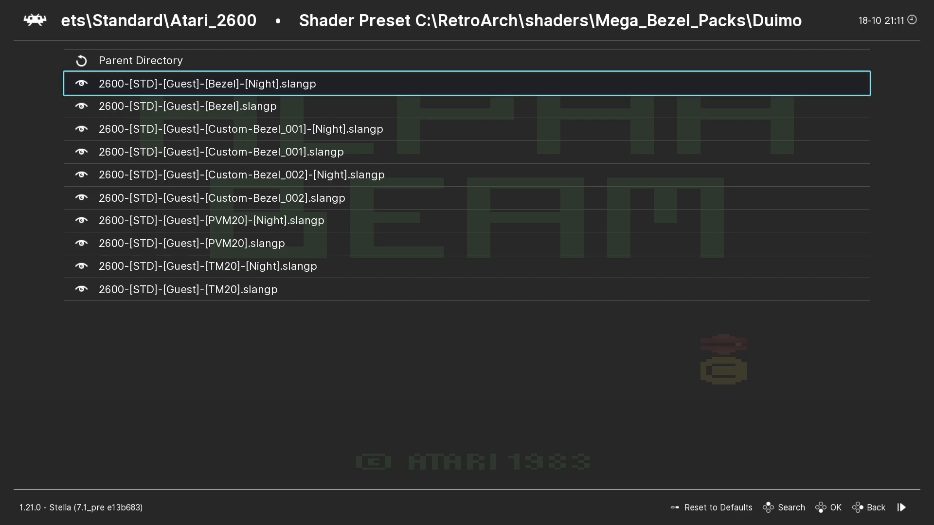
key("Down")
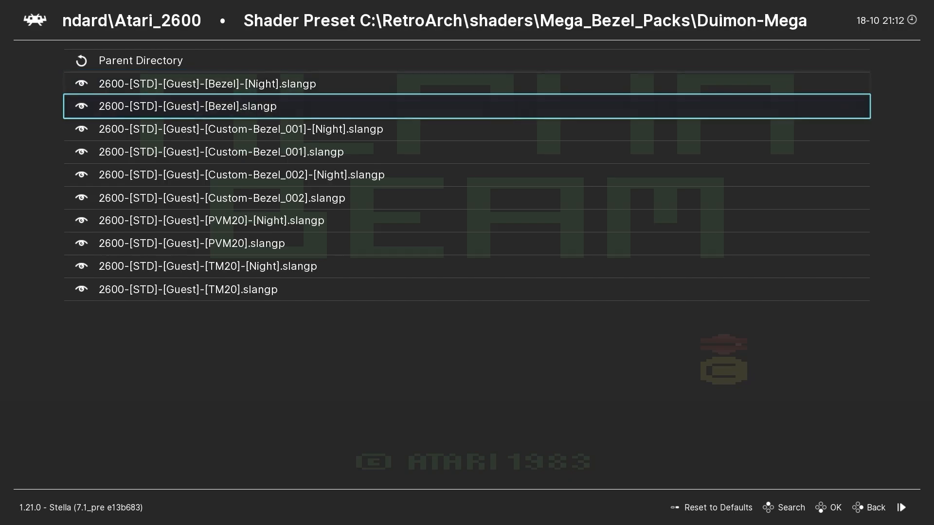
key("Down")
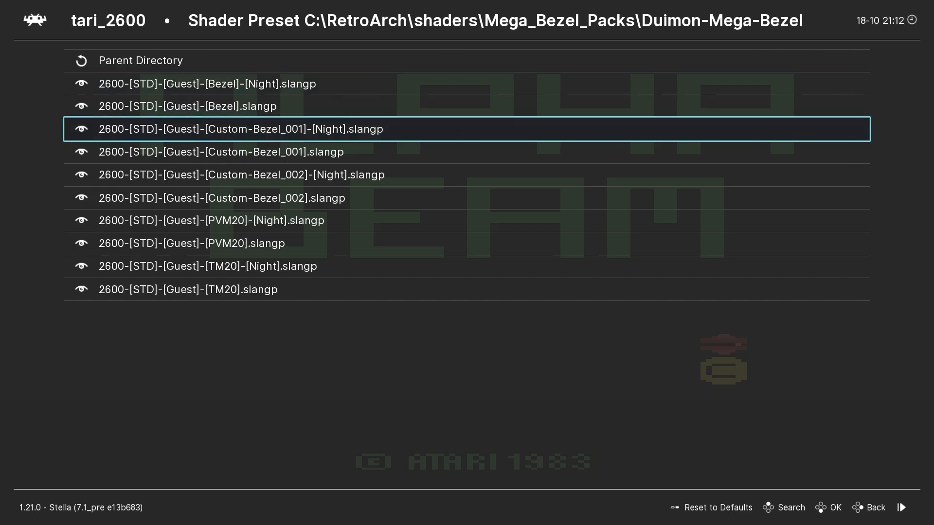
key("Down")
key("Up")
key("Down")
key("Down")
key("Down")
key("Down")
key("Down")
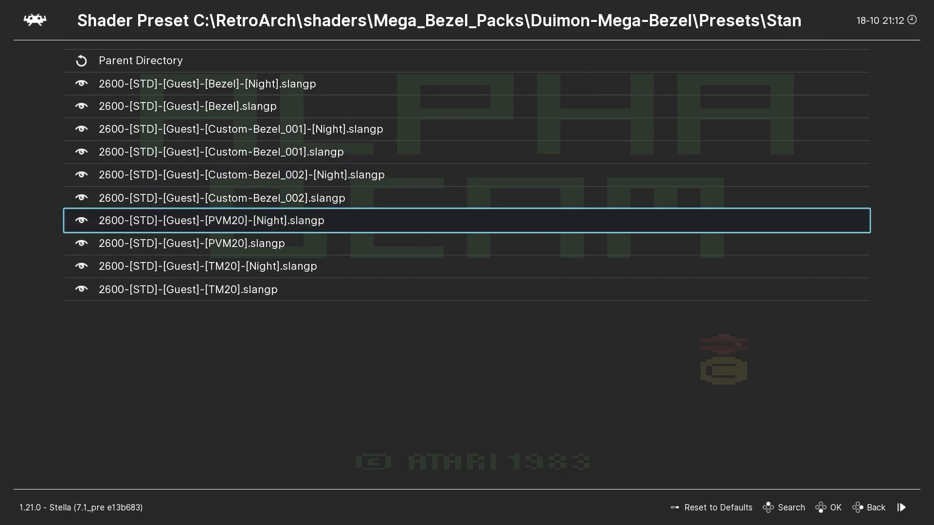
key("Down")
key("Down")
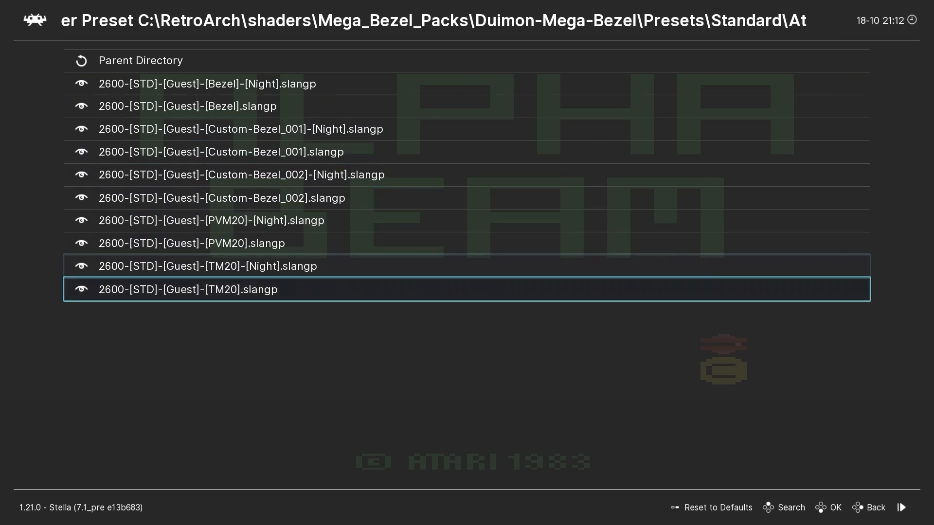
Load the 2600-[STD]-[Guest]-[Bezel].slangp preset for the running Atari 2600 game
key("Up")
key("Up")
key("Up")
key("Up")
key("Up")
key("Up")
key("Up")
key("Up")
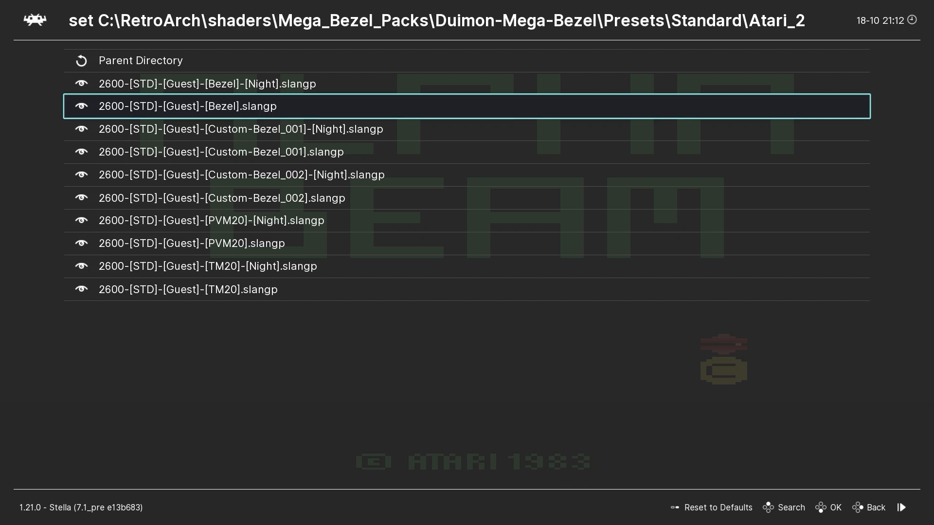
key("Return")
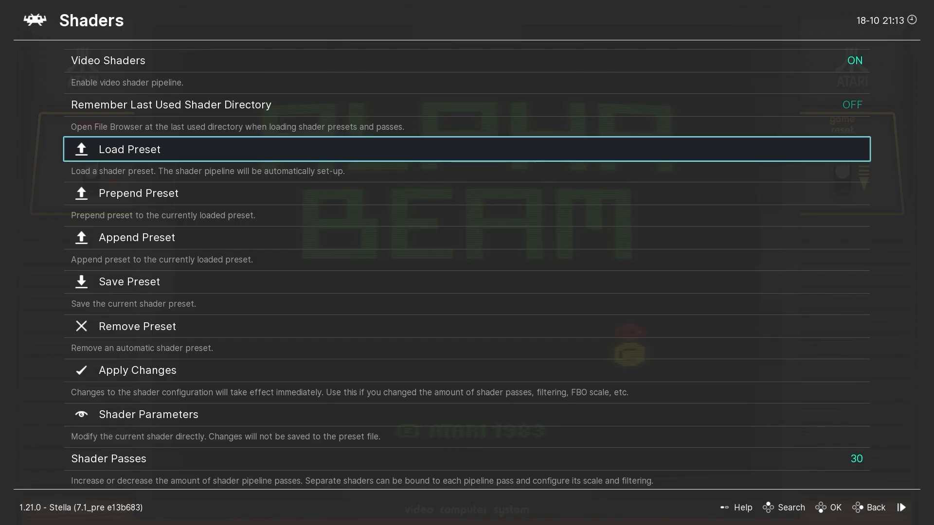
Open the save options for the loaded shader preset
left_click(467, 193)
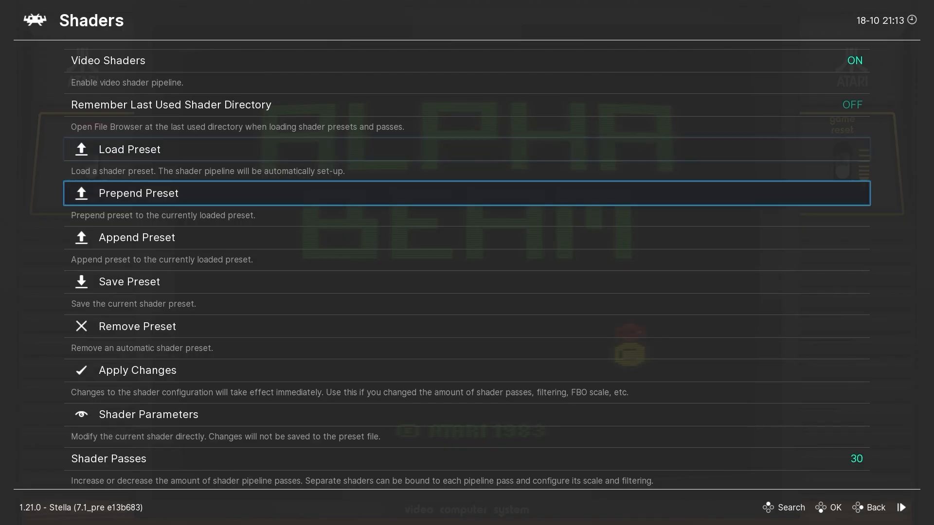
key("Down")
key("Down")
key("Down")
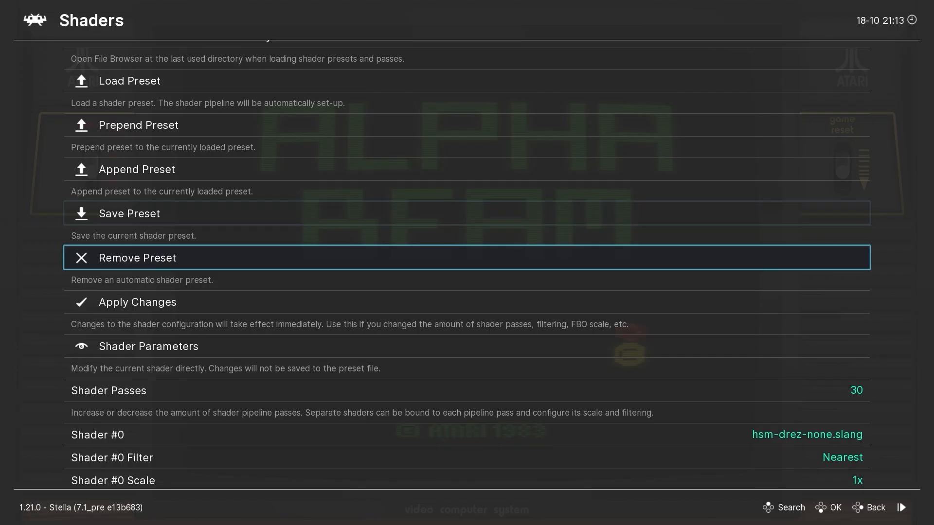
key("Up")
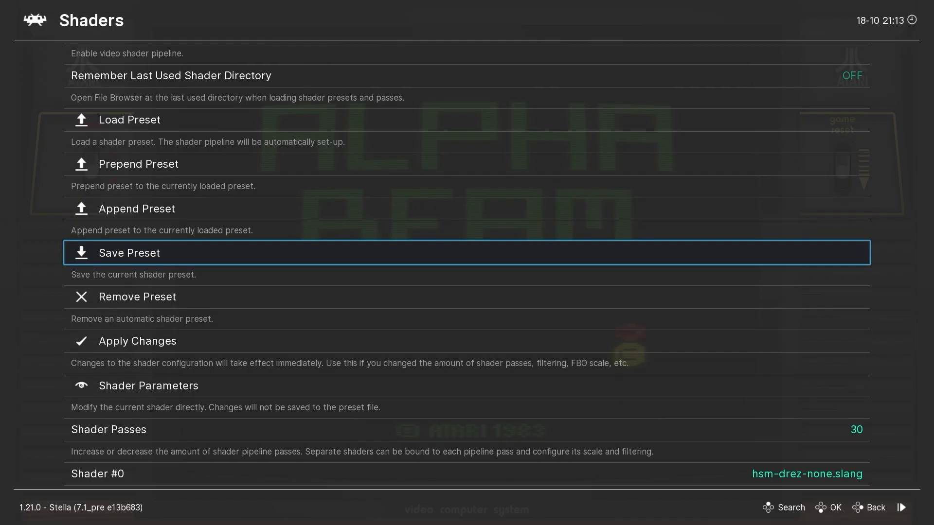
key("Return")
key("Down")
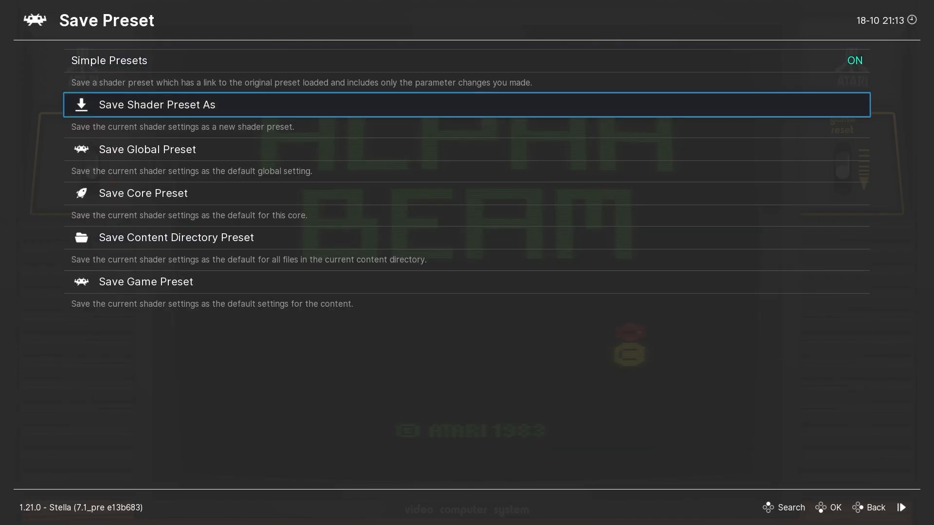
Compare saving the shader preset for the core with saving it for the content directory
key("Down")
key("Down")
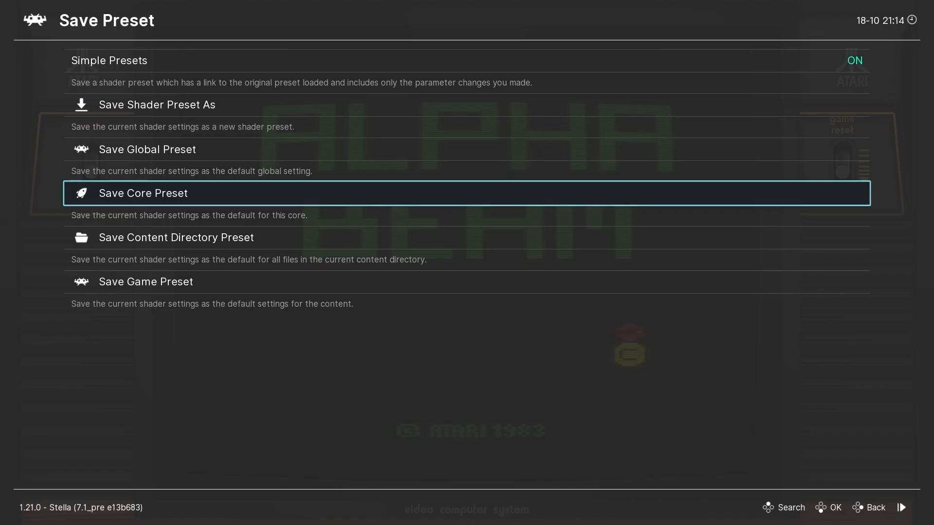
key("Down")
key("Up")
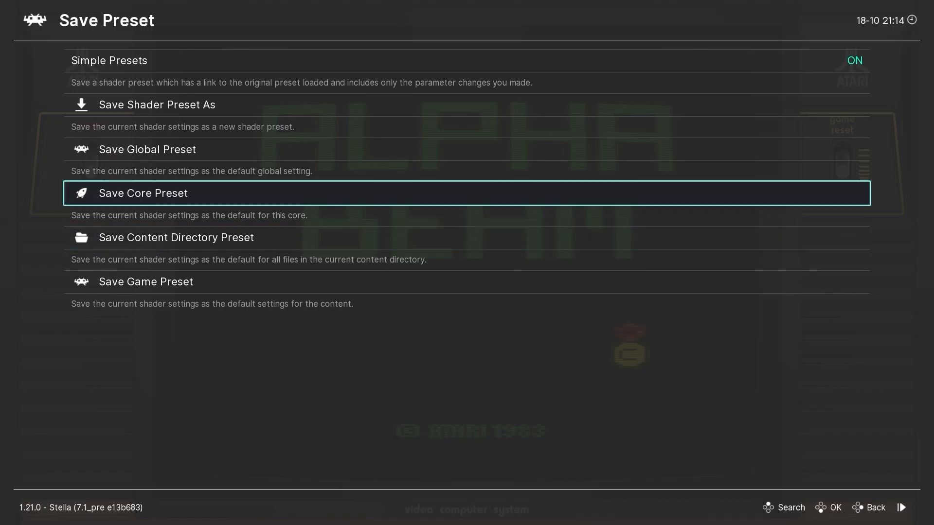
key("Down")
key("Up")
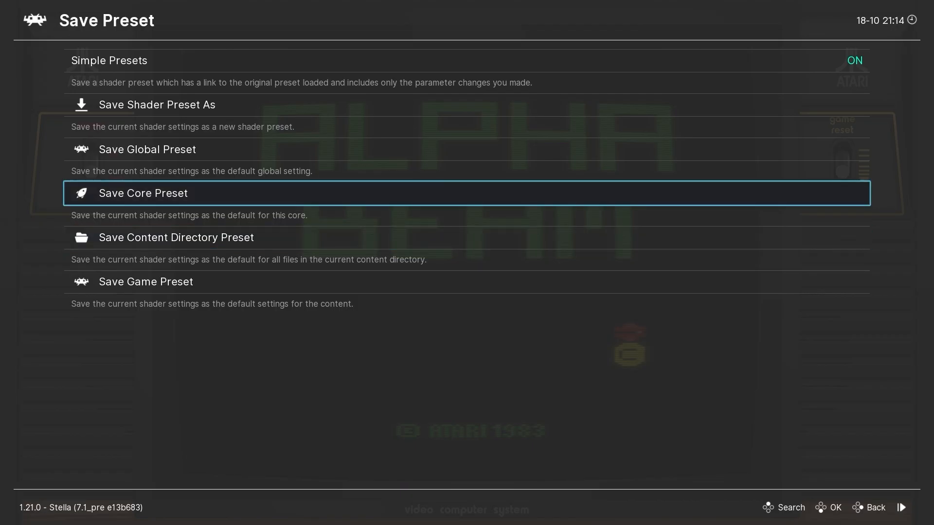
Leave the Shaders settings and check the Overrides options for the running game
right_click(378, 194)
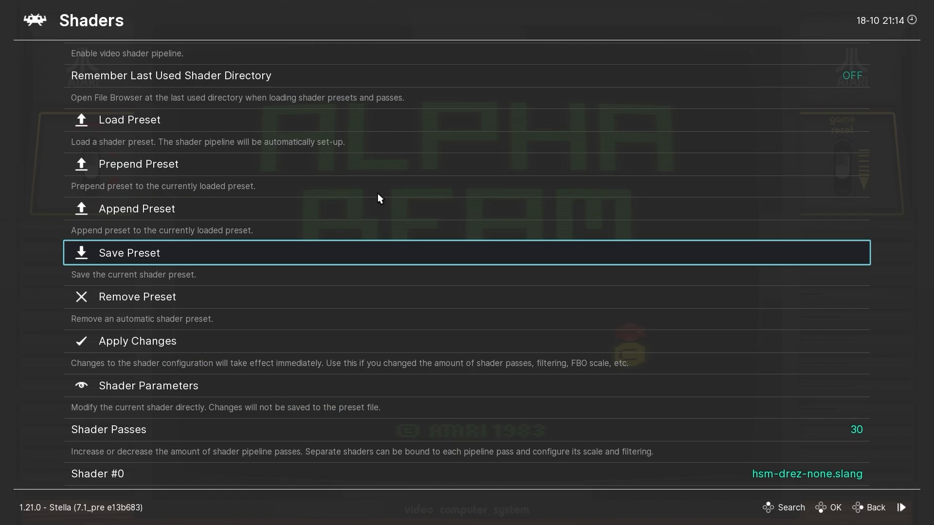
right_click(378, 194)
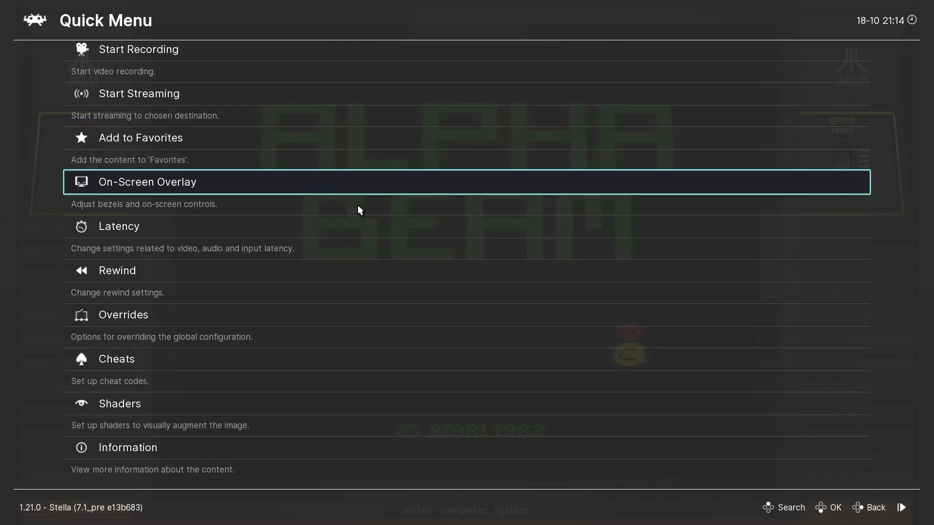
left_click(221, 323)
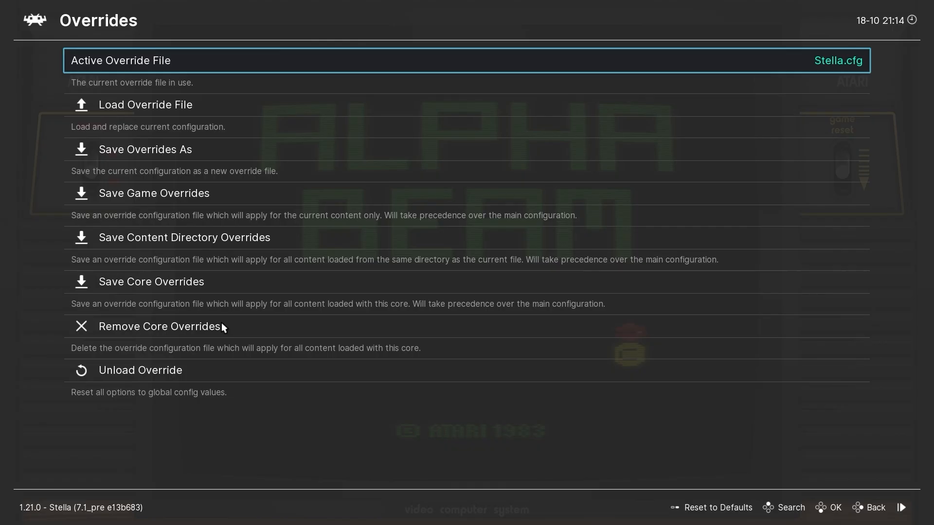
right_click(210, 288)
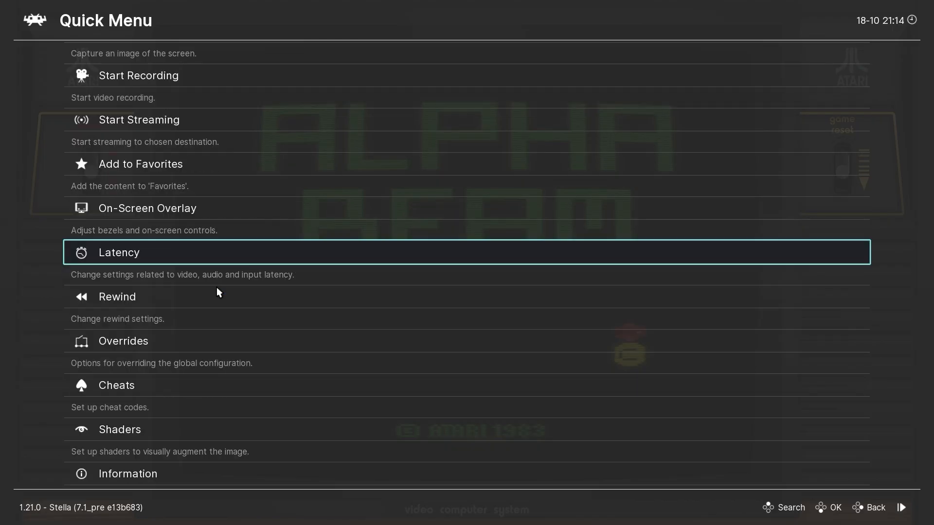
Resume the running Atari 2600 game
scroll(217, 288, "up", 4)
scroll(204, 238, "up", 3)
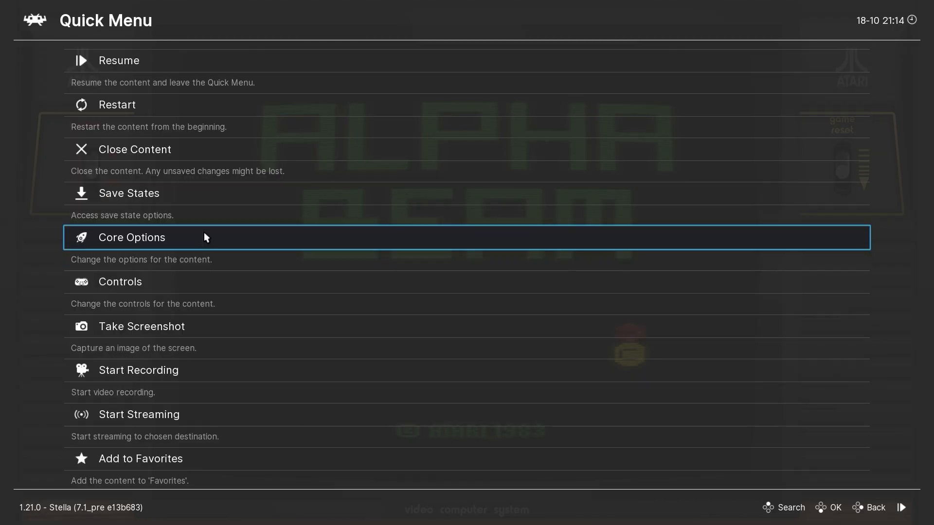
left_click(179, 46)
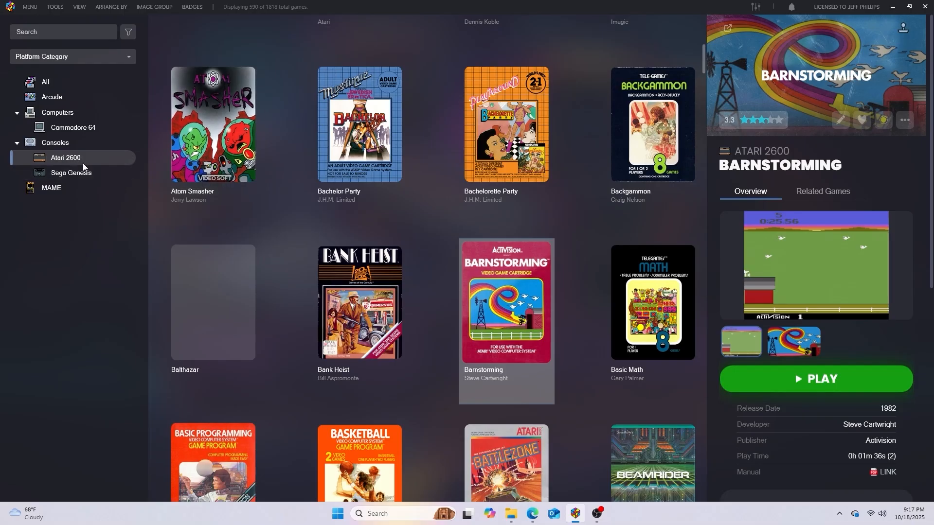
Open the Sega Genesis library in LaunchBox and launch After Burner II
left_click(84, 172)
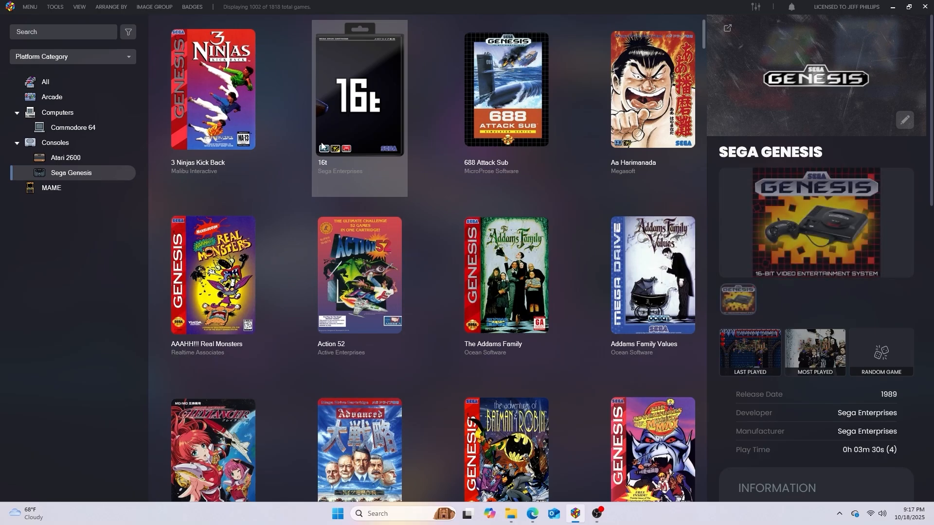
scroll(321, 145, "down", 2)
scroll(321, 142, "down", 2)
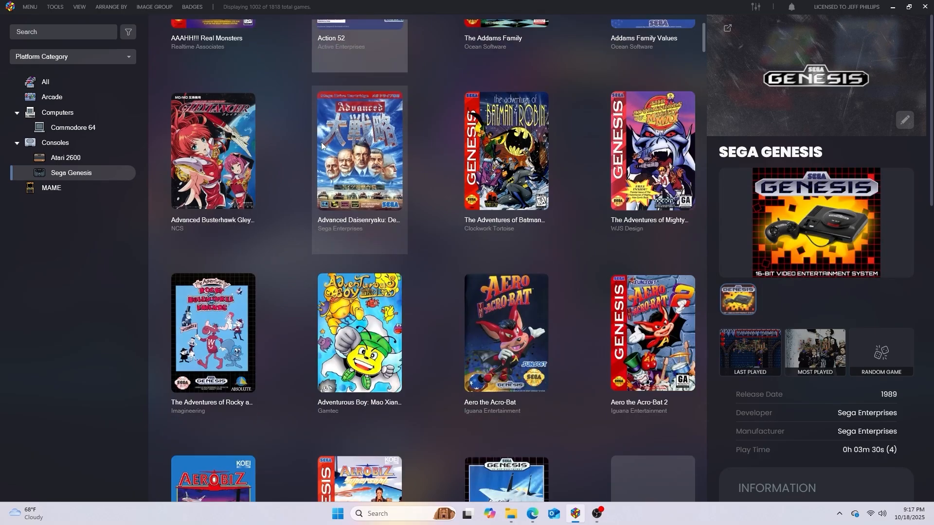
scroll(321, 142, "down", 1)
scroll(321, 142, "down", 2)
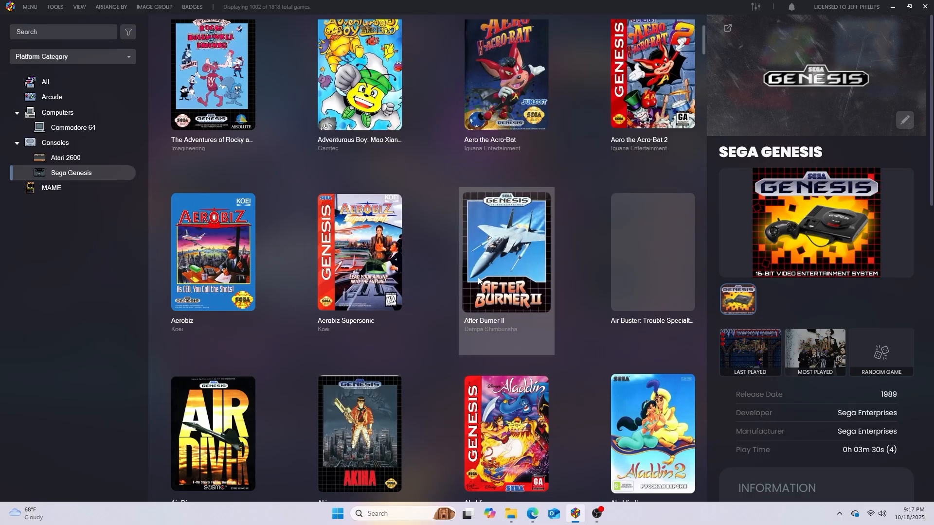
left_click(492, 255)
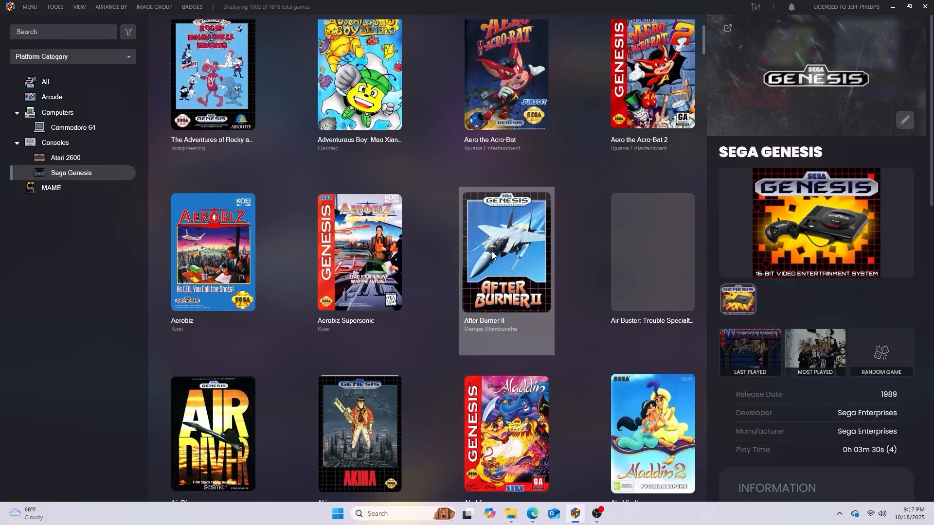
left_click(493, 255)
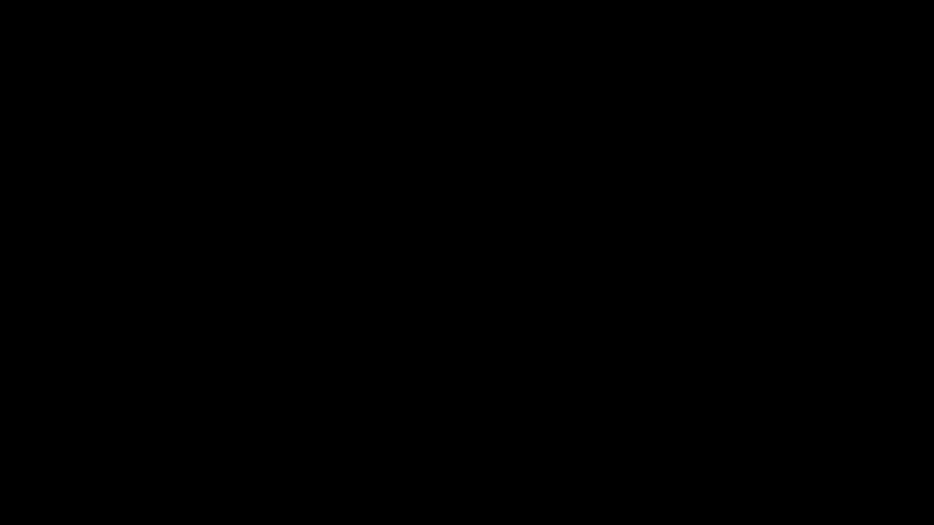
Open the Shaders settings for the running Genesis game in RetroArch
key("F1")
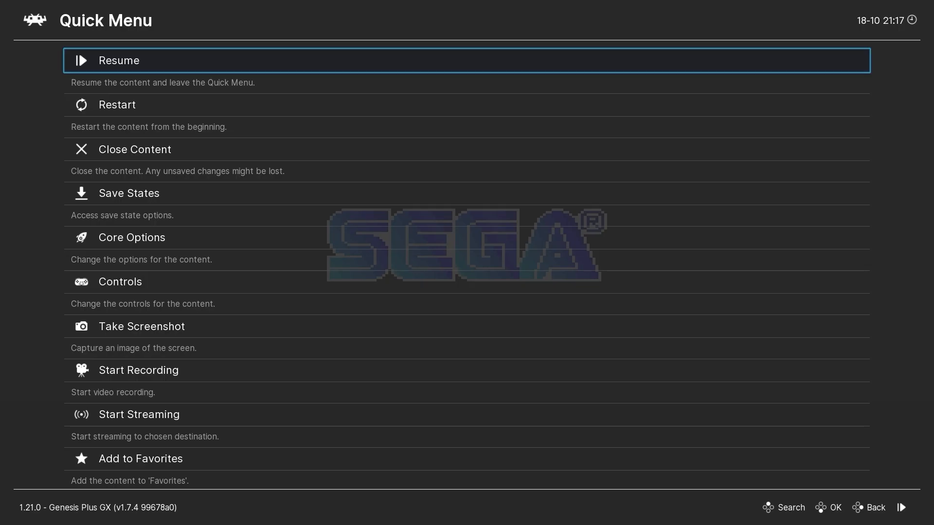
scroll(353, 360, "down", 4)
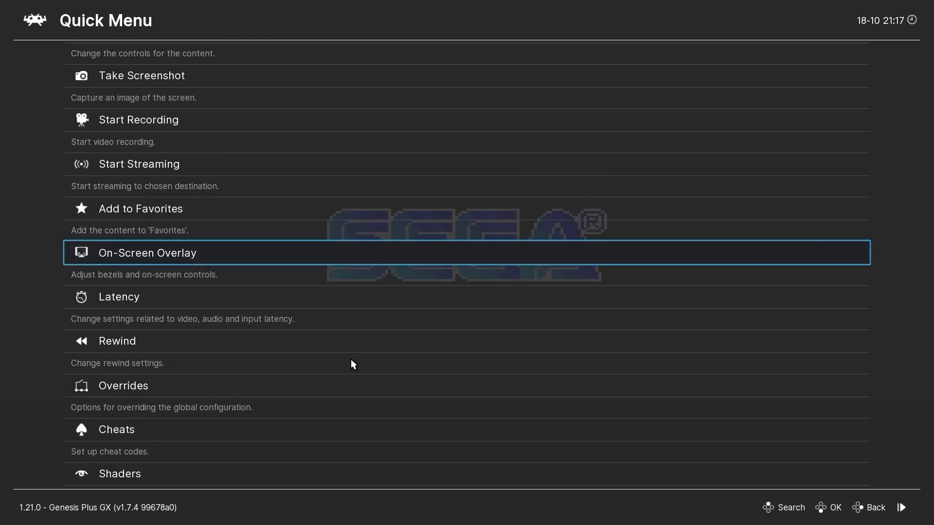
scroll(188, 360, "down", 2)
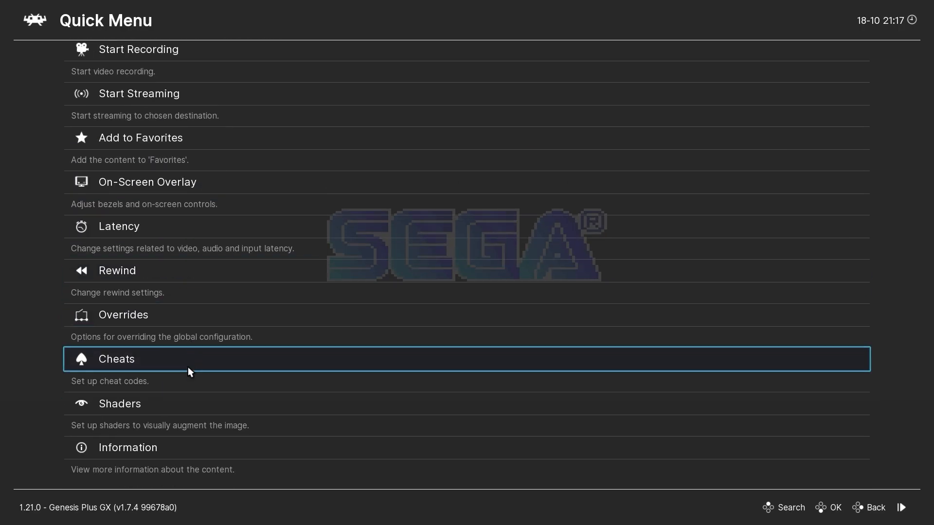
left_click(191, 404)
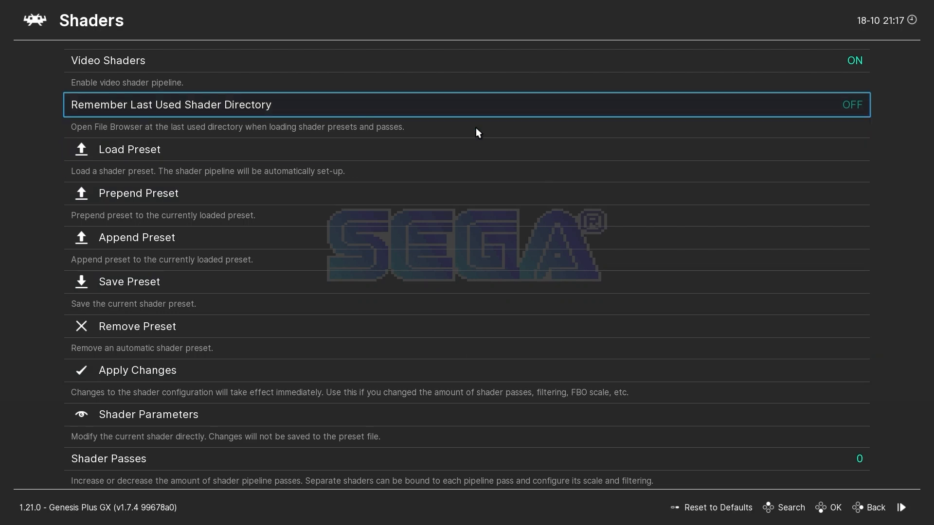
Start loading a shader preset for the Genesis game and browse to Mega_Bezel_Packs\Duimon-Mega-Bezel\Presets
left_click(466, 156)
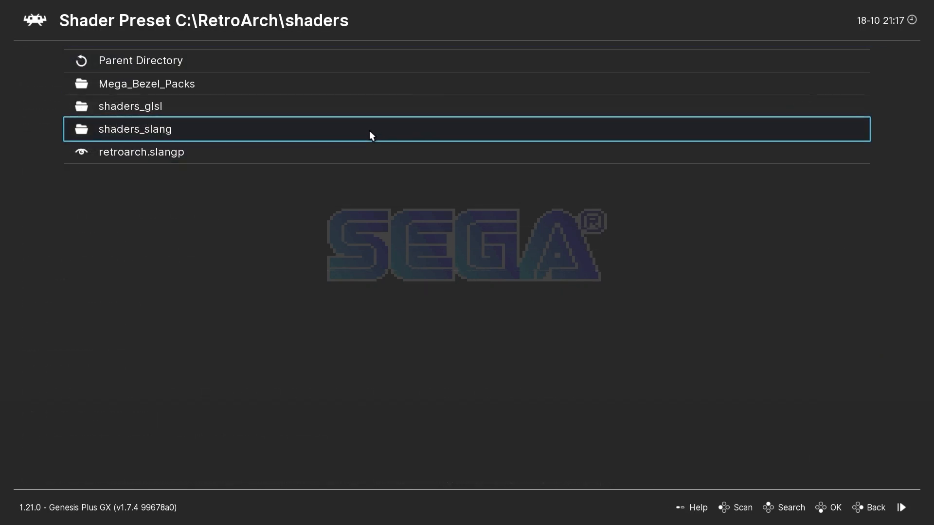
double_click(361, 93)
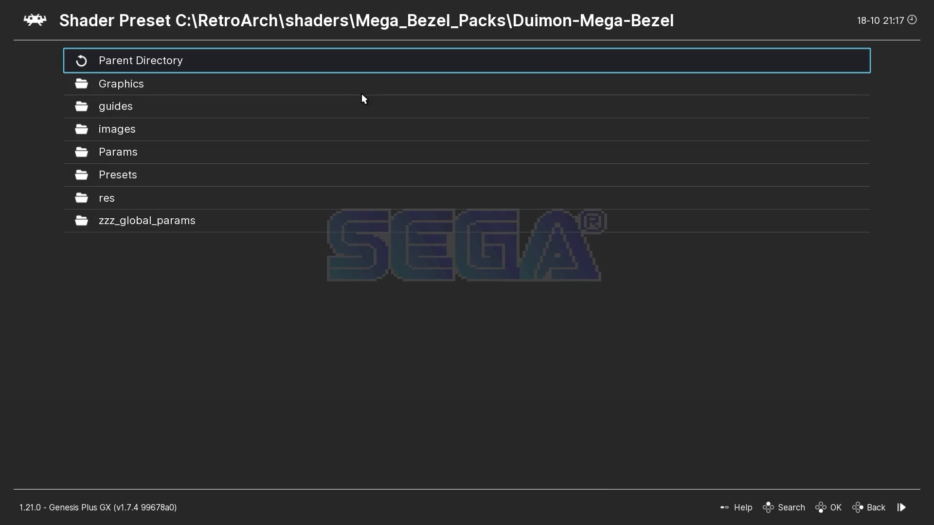
key("Return")
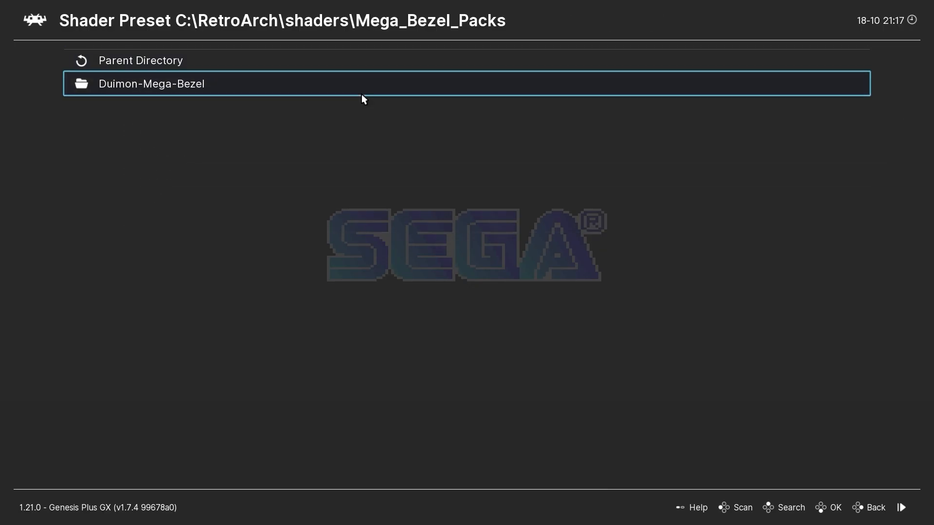
left_click(361, 92)
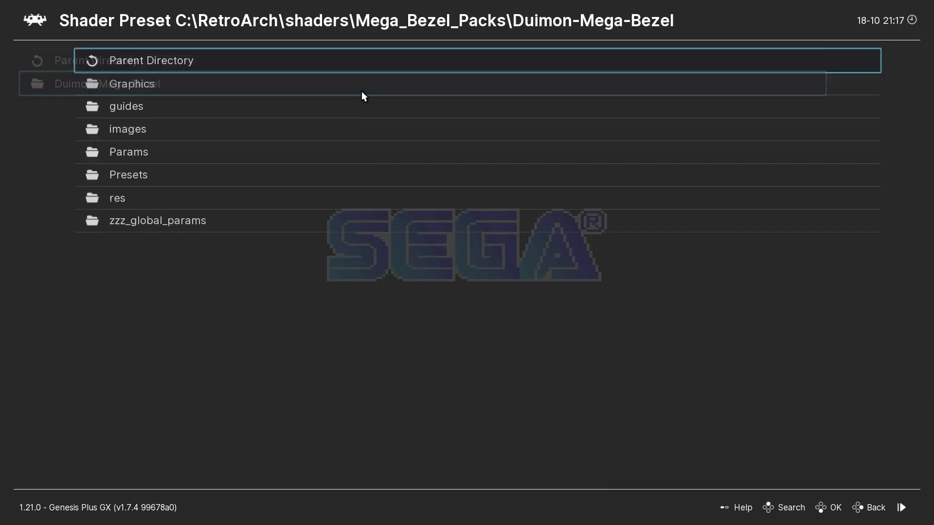
left_click(283, 171)
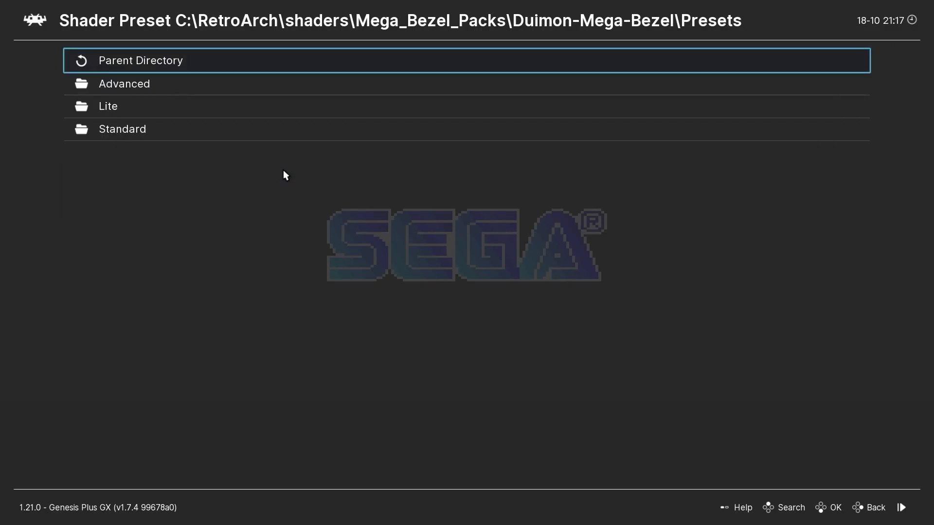
Examine the Genesis presets offered in the Lite\SEGA_Genesis folder and return to the Presets folder
left_click(276, 102)
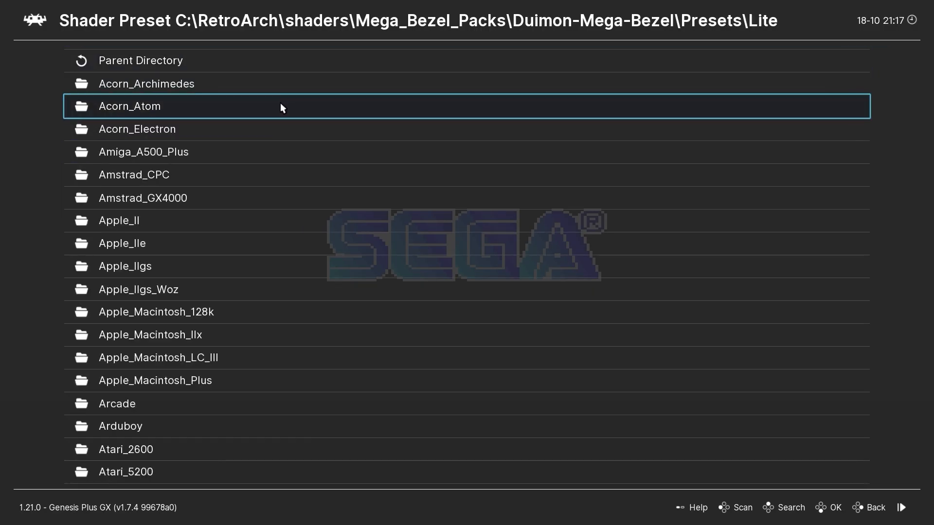
scroll(264, 280, "down", 20)
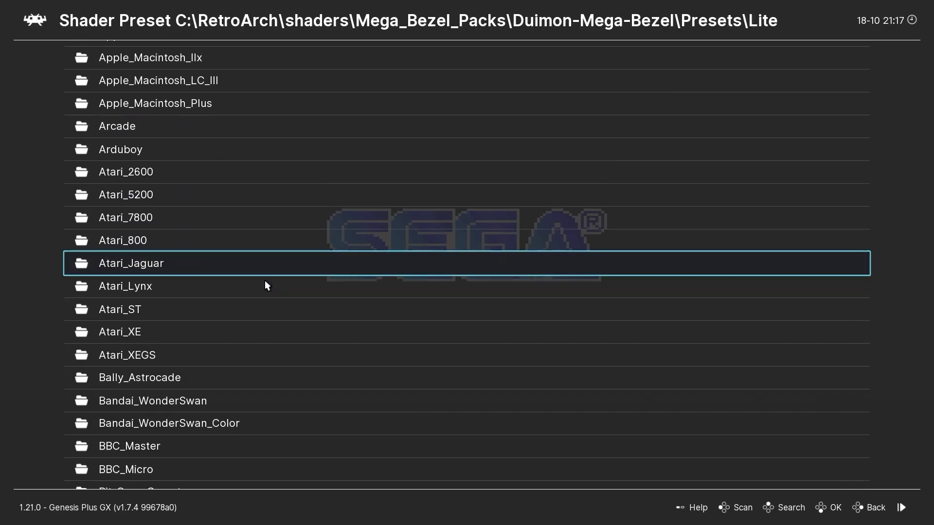
scroll(264, 281, "down", 20)
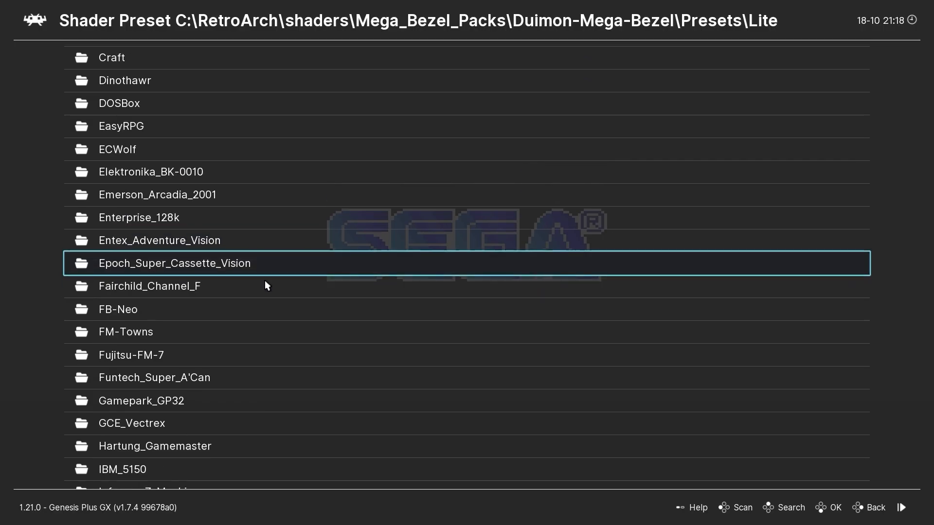
scroll(265, 280, "down", 20)
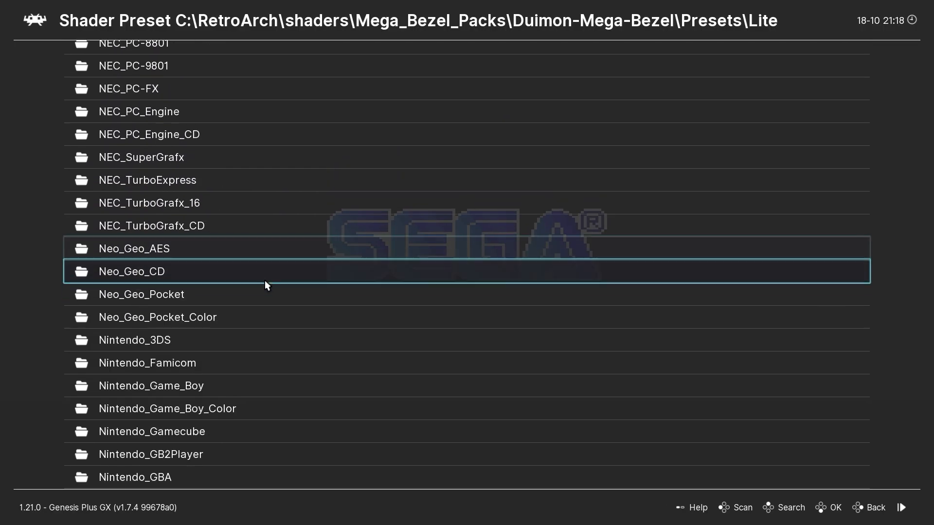
scroll(265, 286, "down", 20)
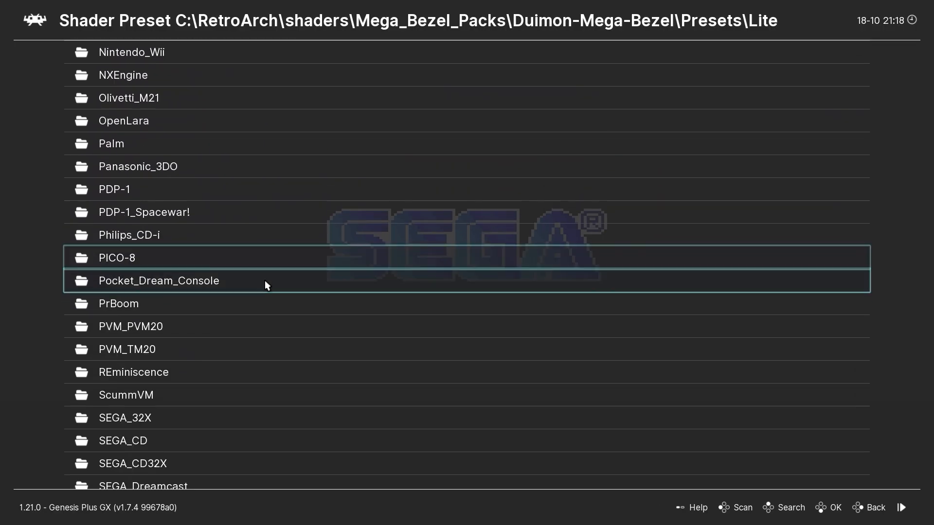
scroll(265, 281, "down", 2)
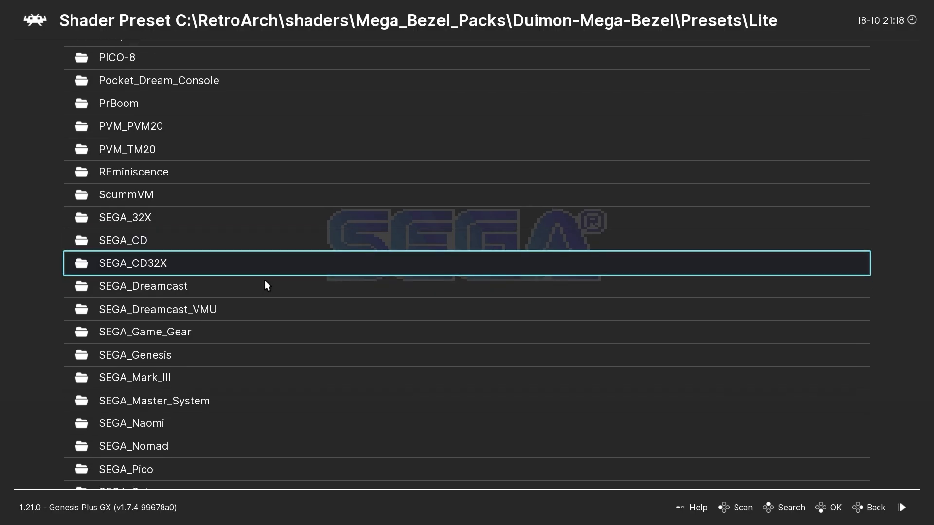
left_click(276, 351)
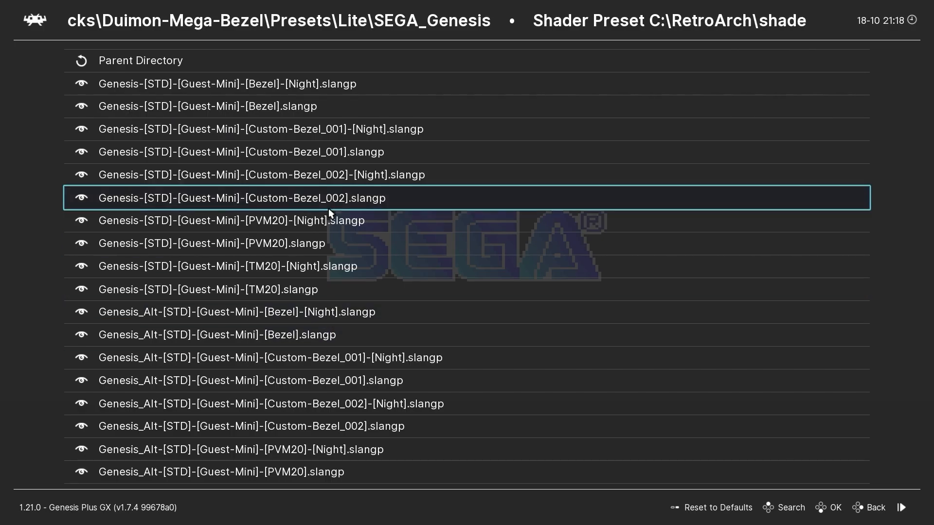
right_click(308, 116)
right_click(308, 116)
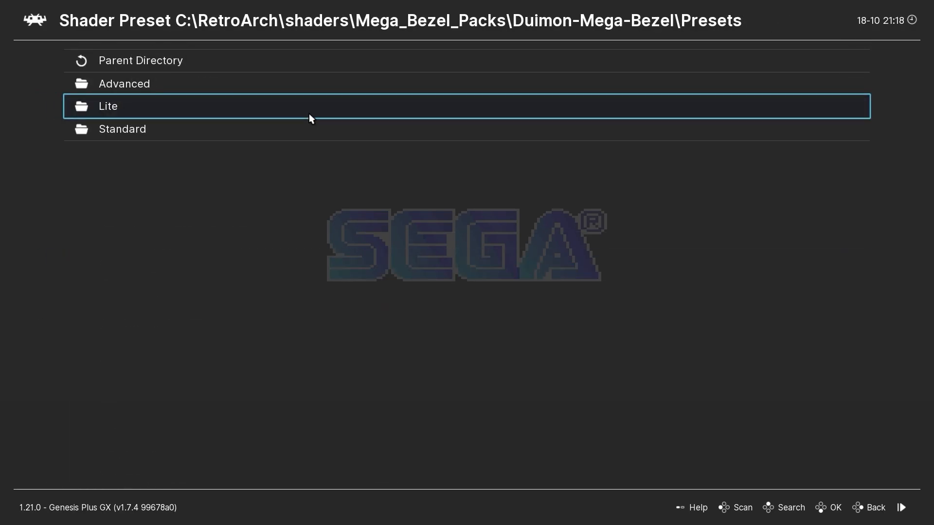
Load the preset Genesis-[STD]-[Guest-Mini]-[Bezel].slangp from the Lite\SEGA_Genesis folder
left_click(310, 114)
scroll(358, 326, "down", 20)
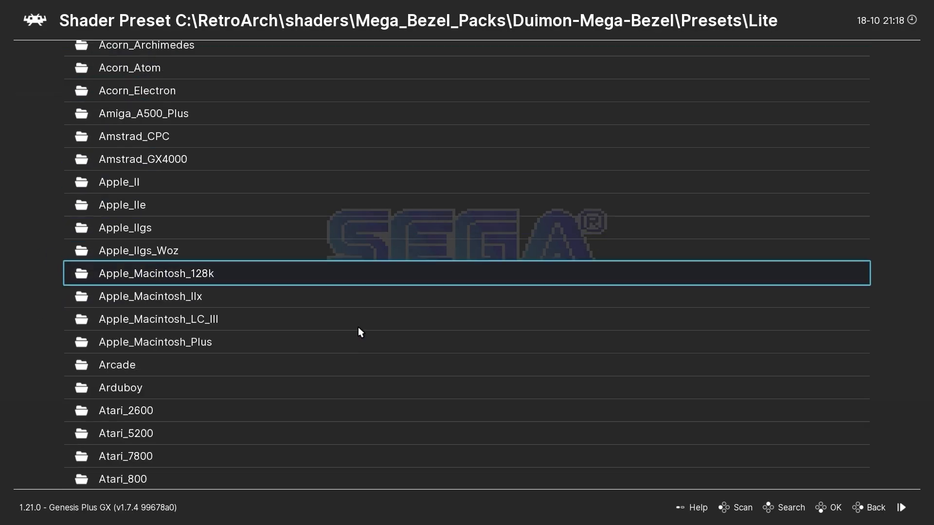
scroll(353, 327, "down", 20)
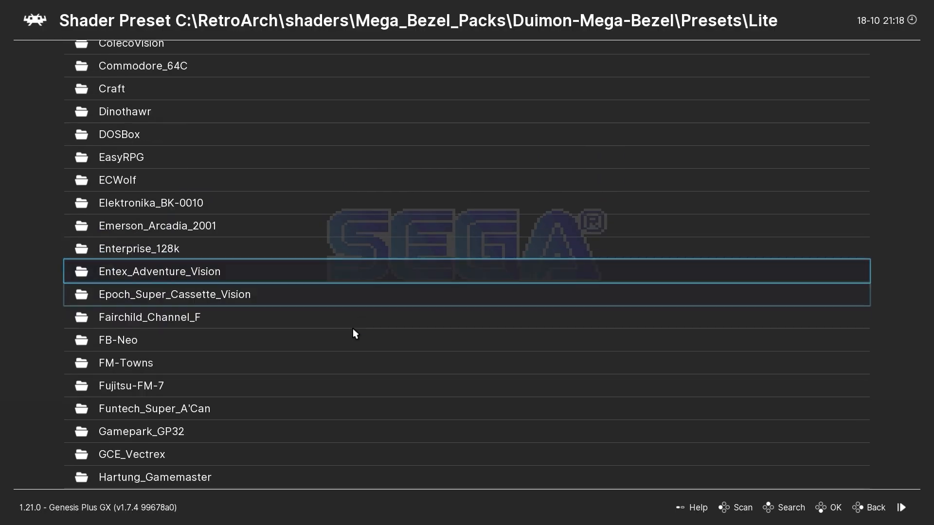
scroll(352, 328, "down", 20)
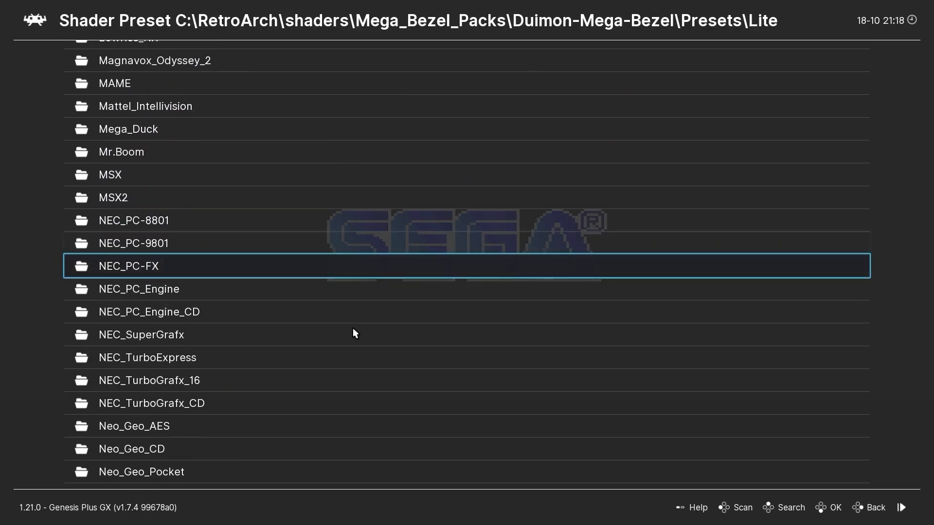
scroll(353, 328, "down", 20)
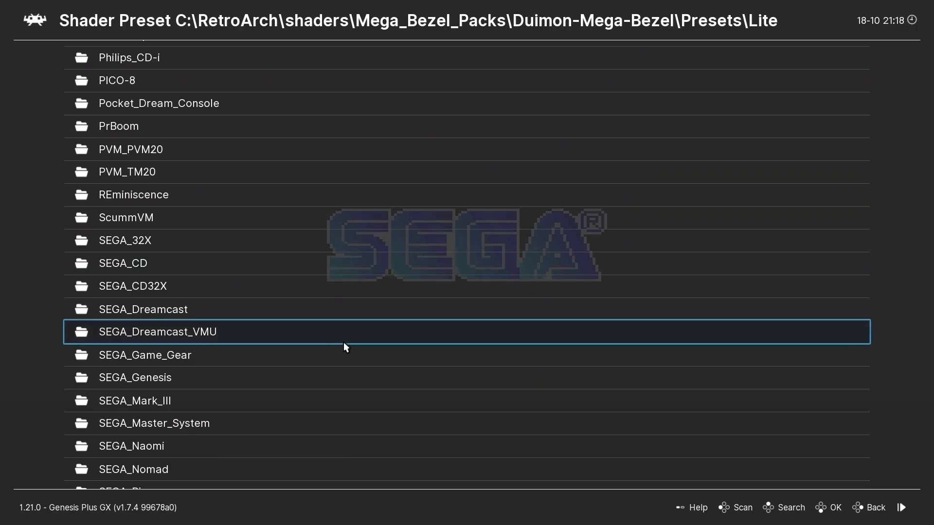
left_click(315, 382)
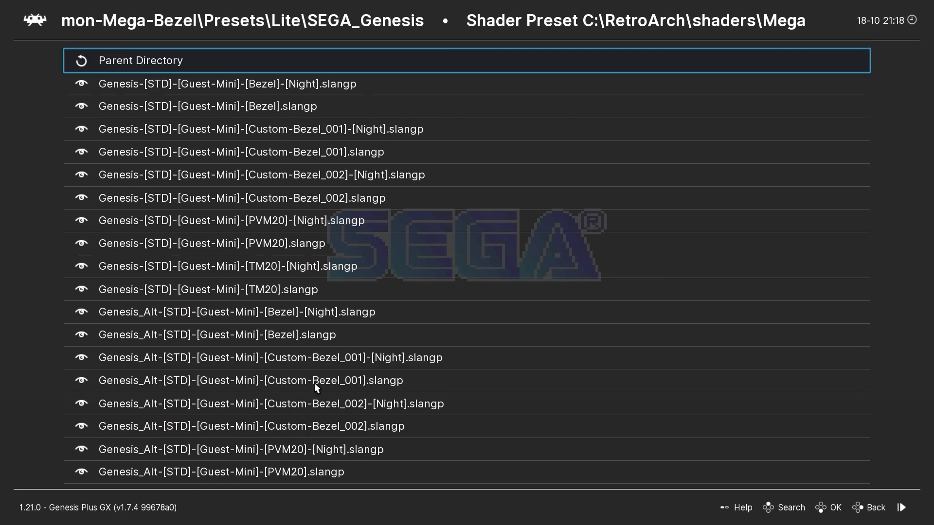
left_click(306, 110)
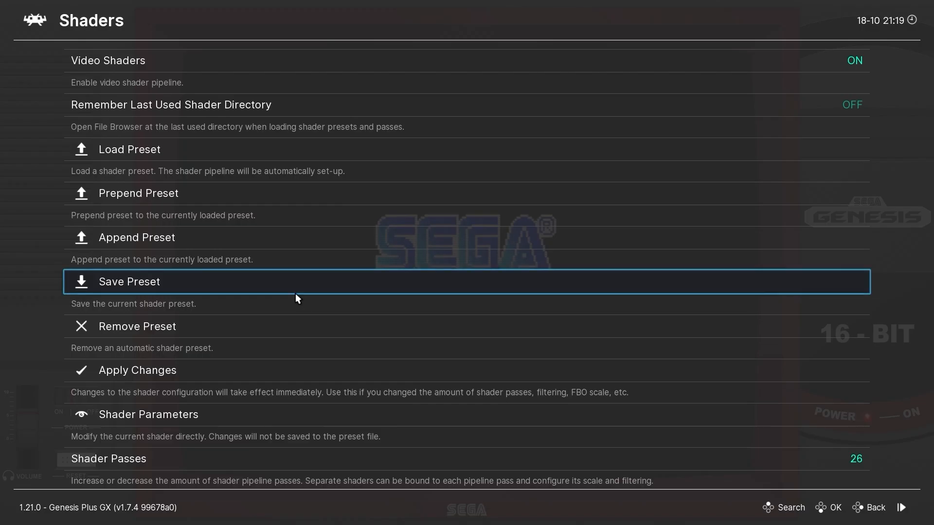
Review the options for saving the shader preset and the core overrides without saving, and return to the Genesis game
left_click(193, 284)
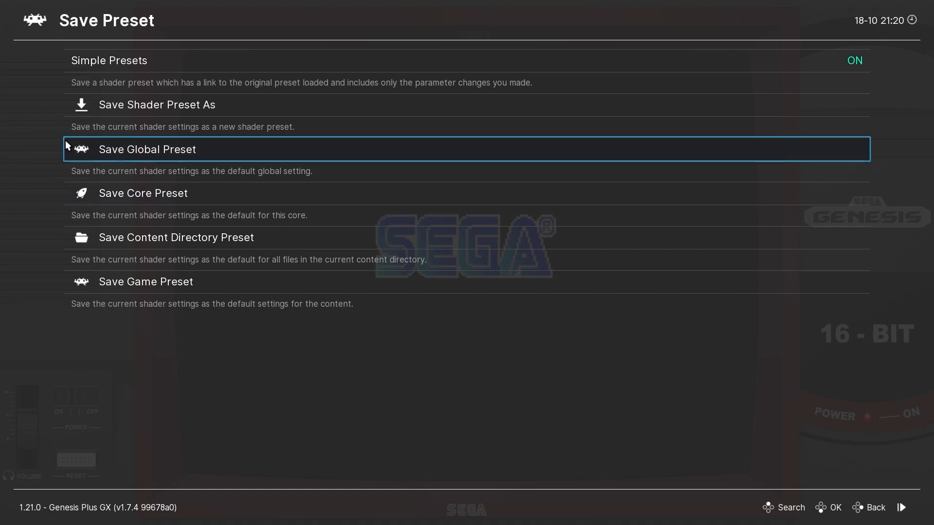
right_click(123, 181)
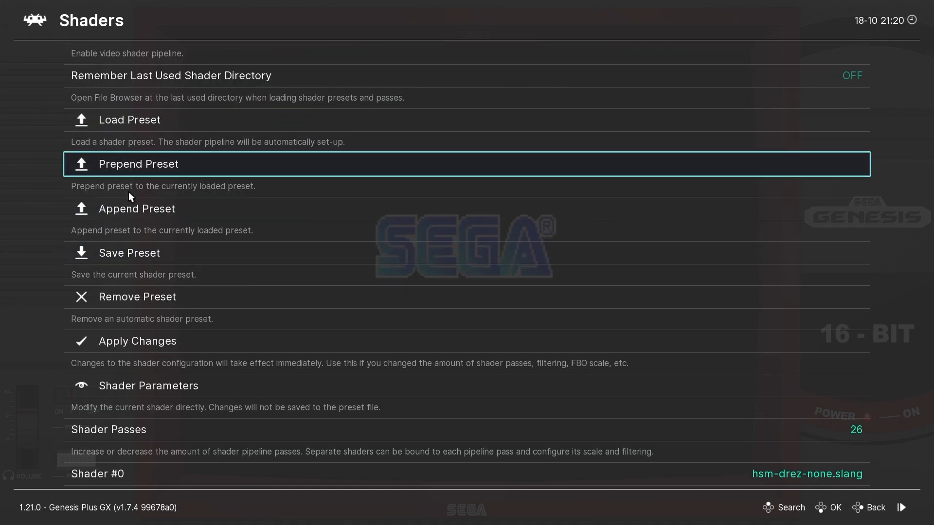
right_click(129, 191)
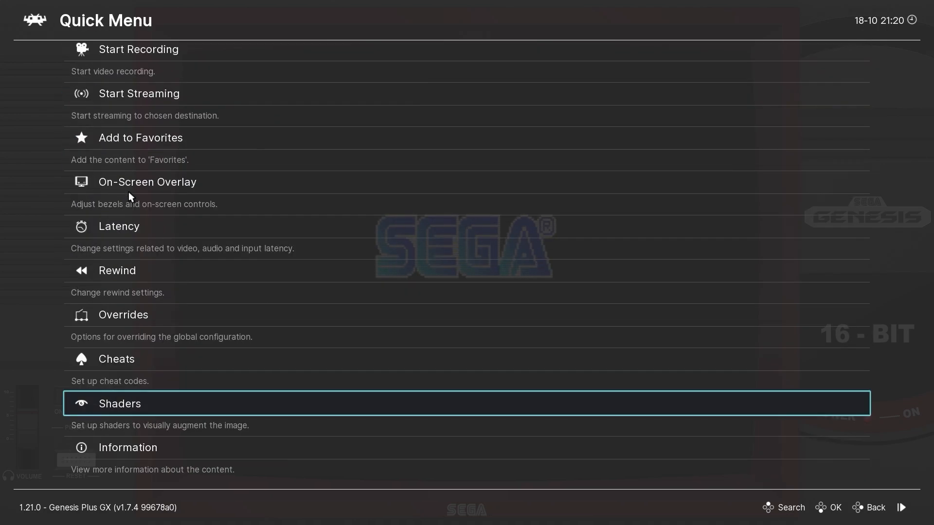
left_click(148, 311)
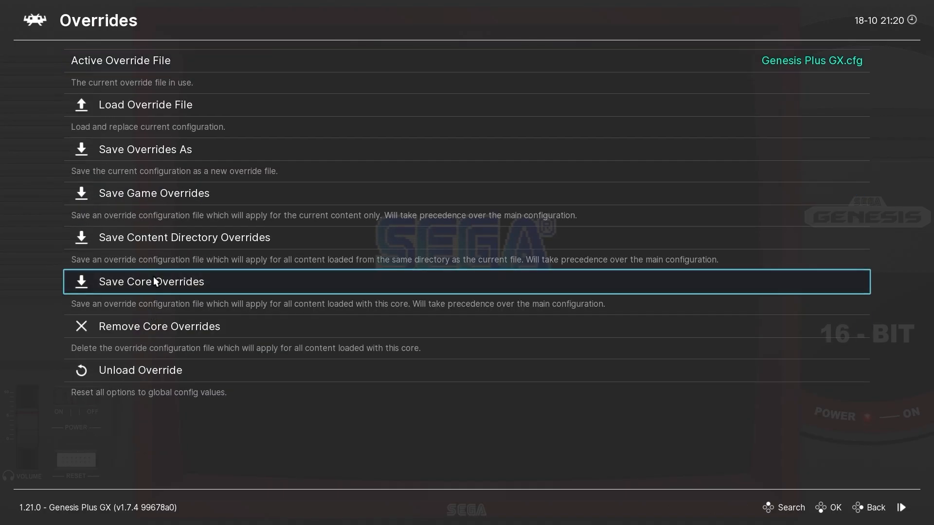
right_click(154, 277)
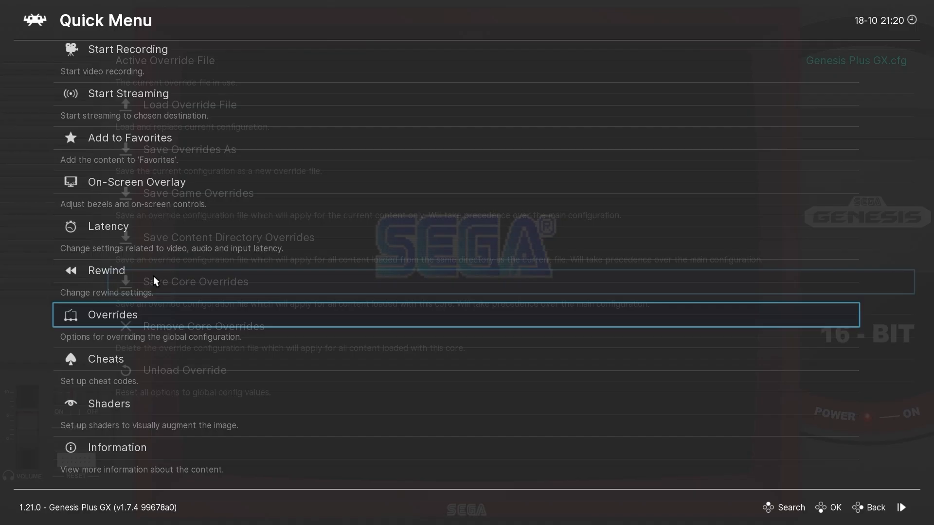
key("F1")
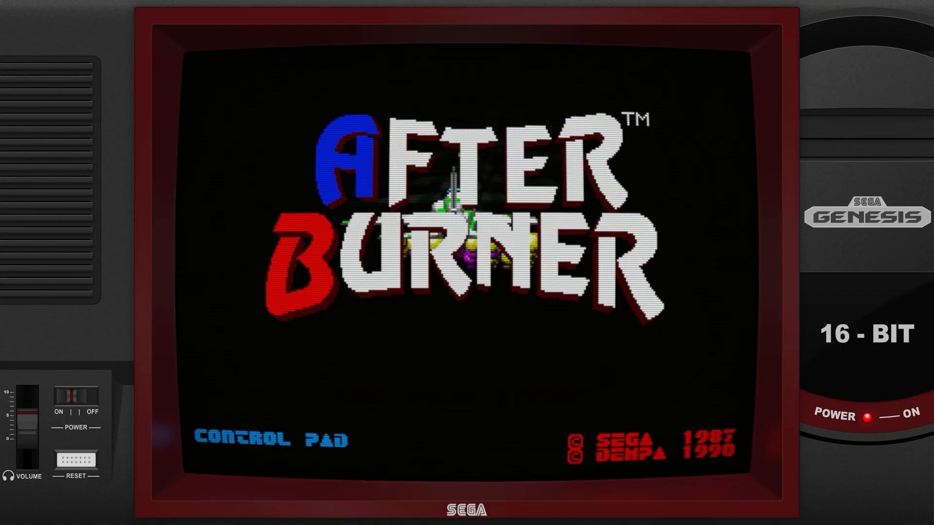
Reopen the Shaders settings for the running Genesis game and start loading another preset from Duimon-Mega-Bezel\Presets
key("F1")
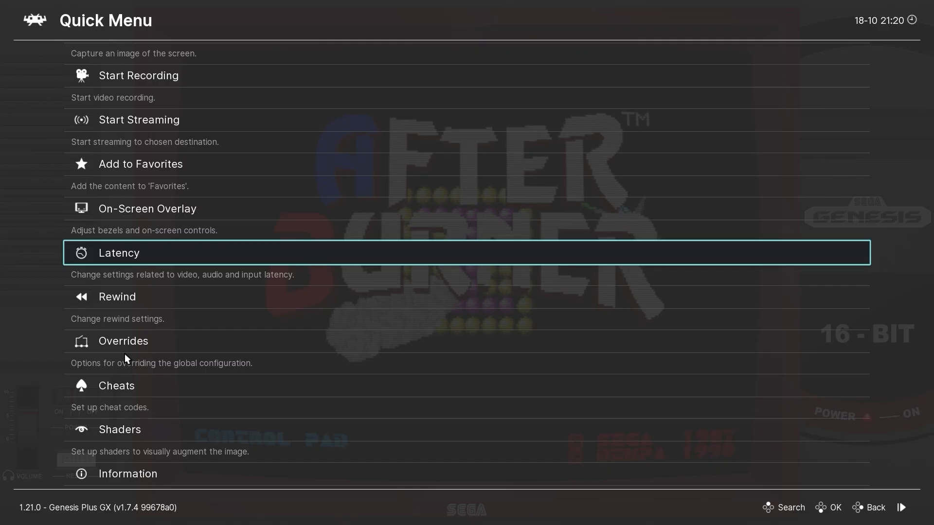
key("Down")
key("Down")
key("Down")
key("Down")
key("Return")
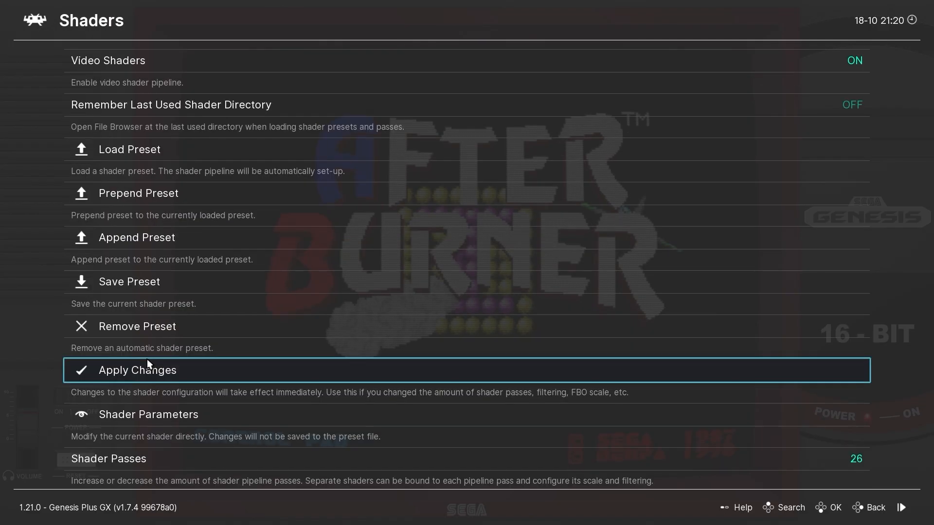
left_click(165, 166)
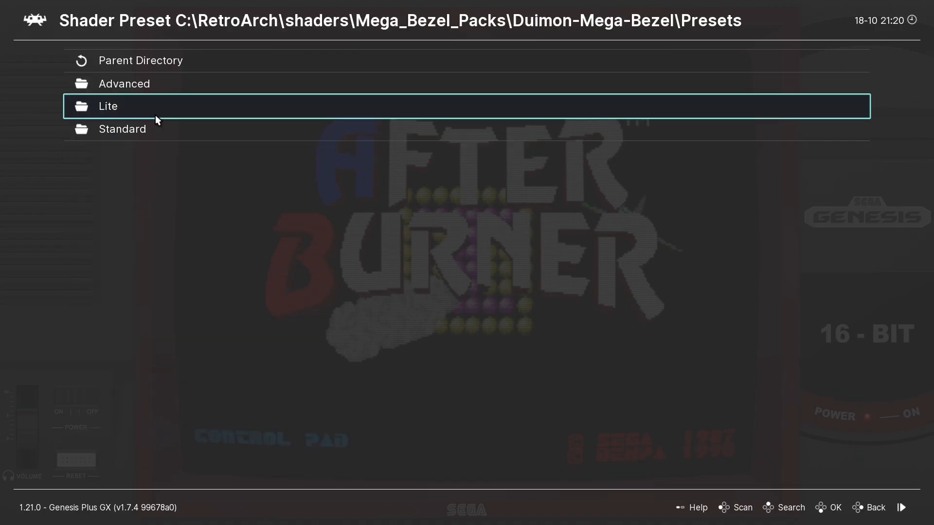
Load the alternate preset Genesis_Alt-[STD]-[Guest-Mini]-[Bezel].slangp from the Lite\SEGA_Genesis folder
left_click(155, 115)
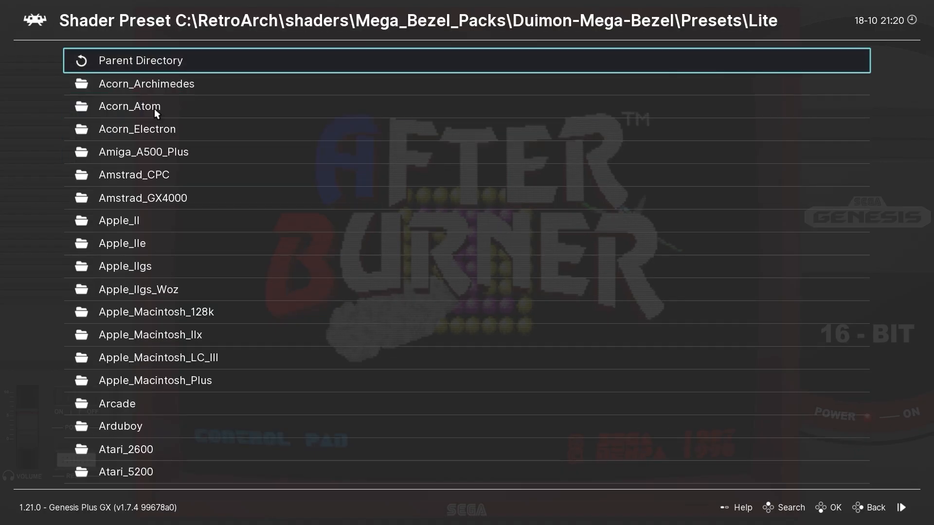
scroll(154, 292, "down", 20)
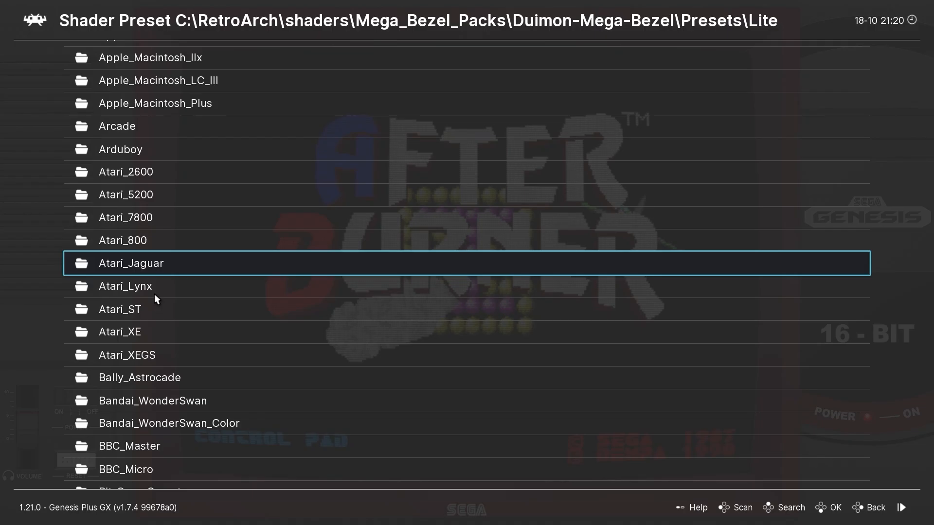
scroll(153, 294, "down", 20)
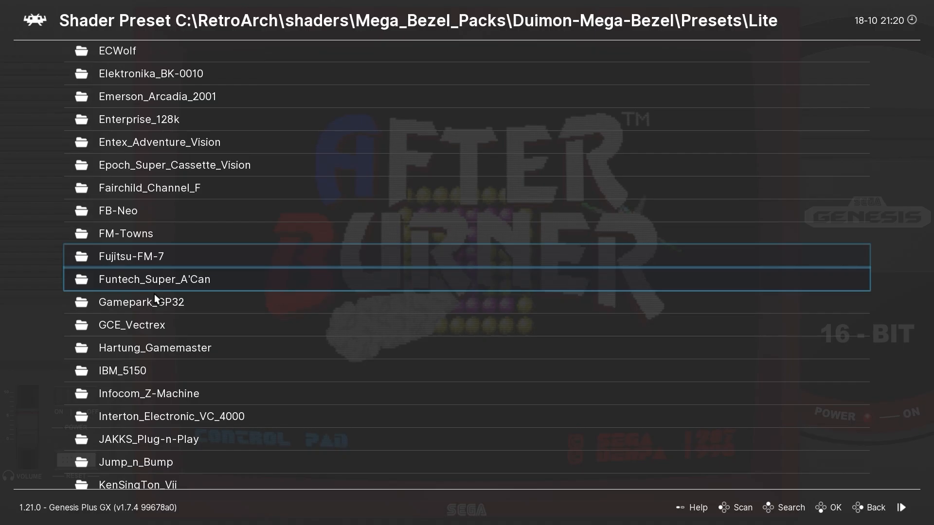
scroll(155, 295, "down", 20)
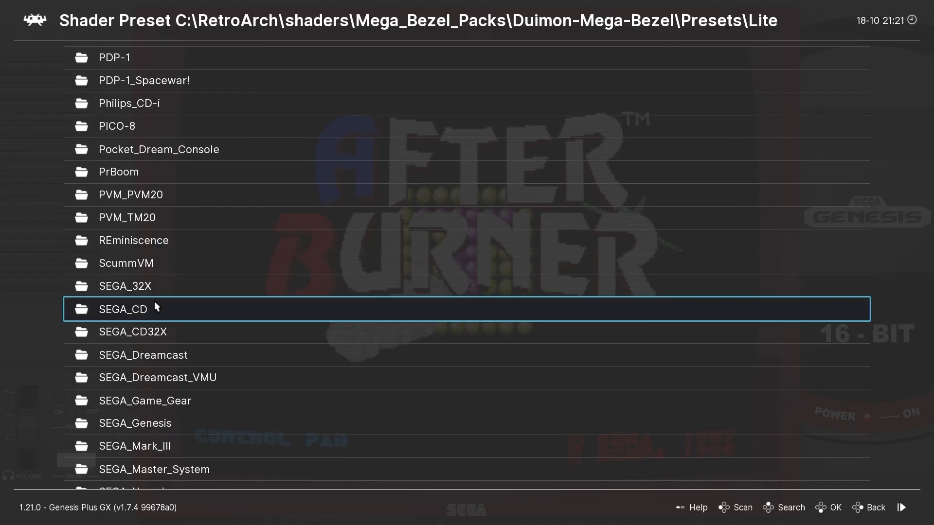
left_click(153, 423)
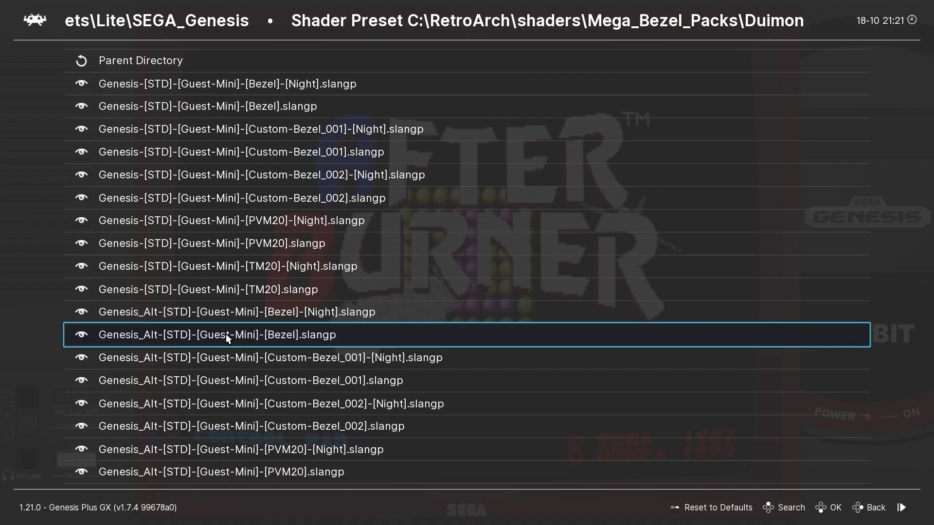
left_click(226, 335)
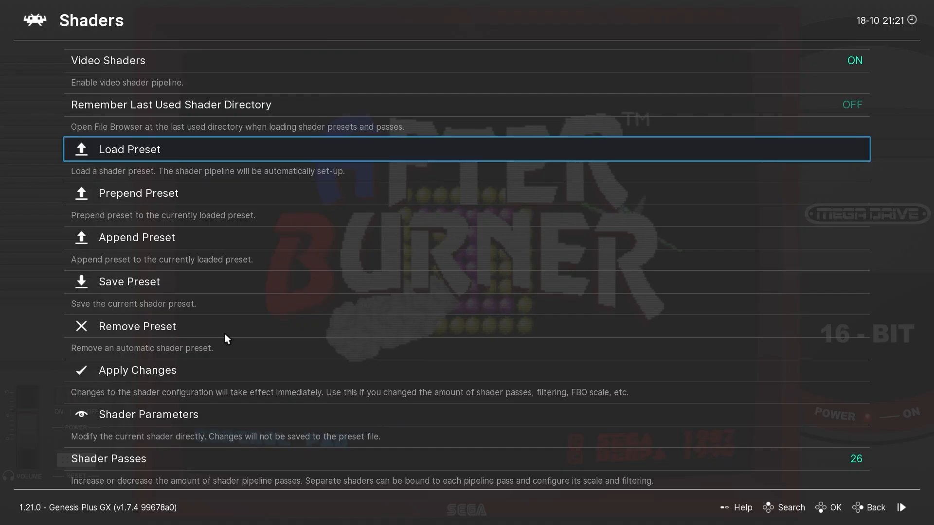
Check the options for saving the alternate Genesis preset without saving it, and restart After Burner II
left_click(199, 288)
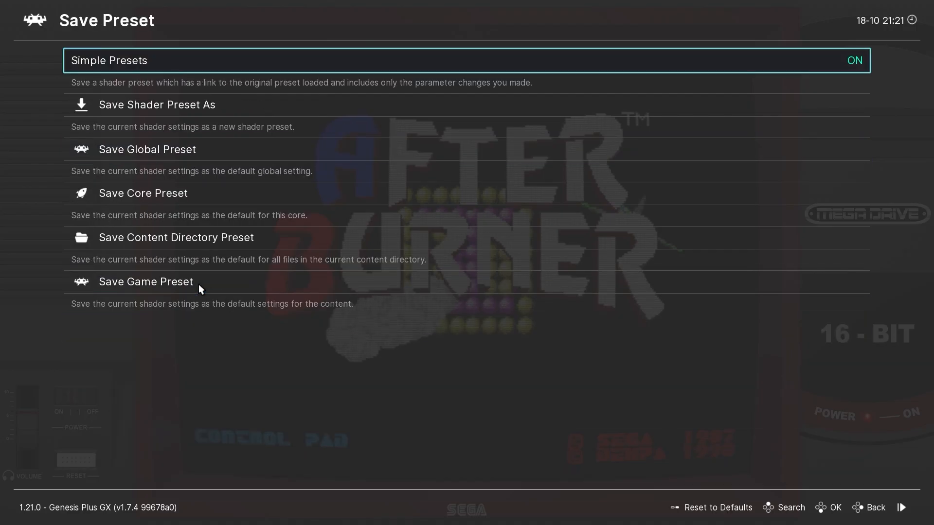
right_click(199, 284)
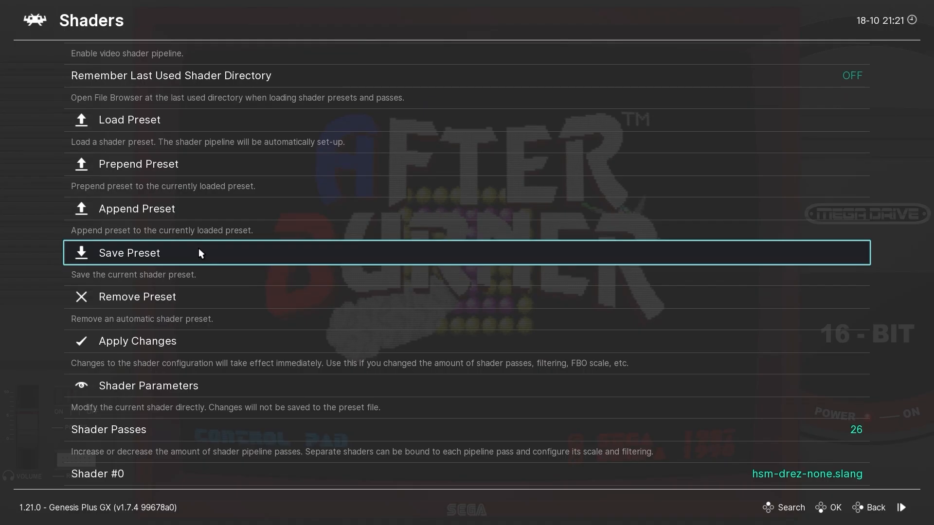
right_click(199, 248)
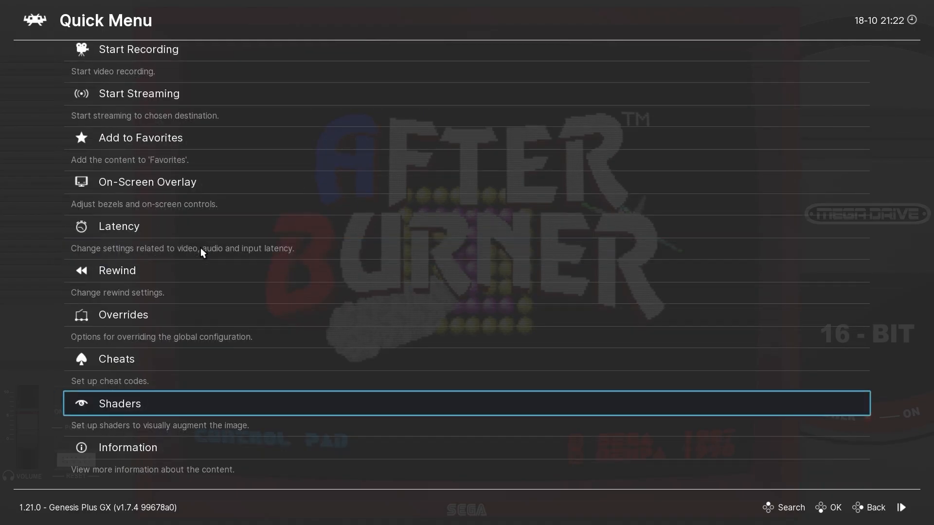
scroll(194, 204, "up", 5)
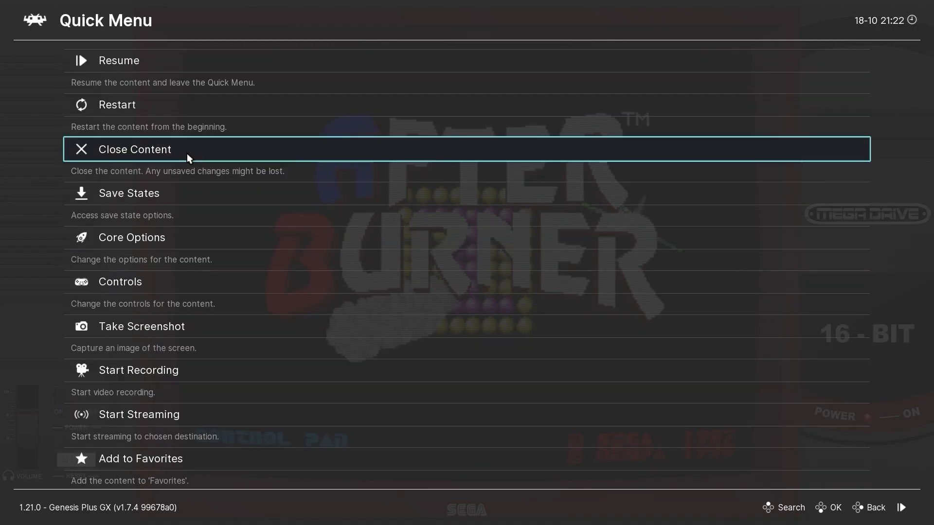
left_click(200, 97)
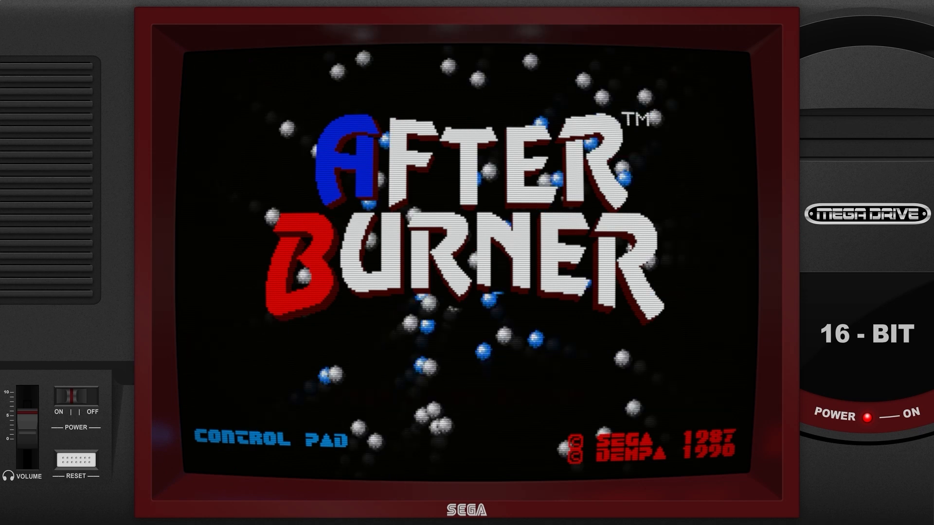
Browse the available system folders in Mega_Bezel_Packs\Duimon-Mega-Bezel\Presets\Lite, through the Commodore, SEGA and SONY entries to the end of the list
key("F1")
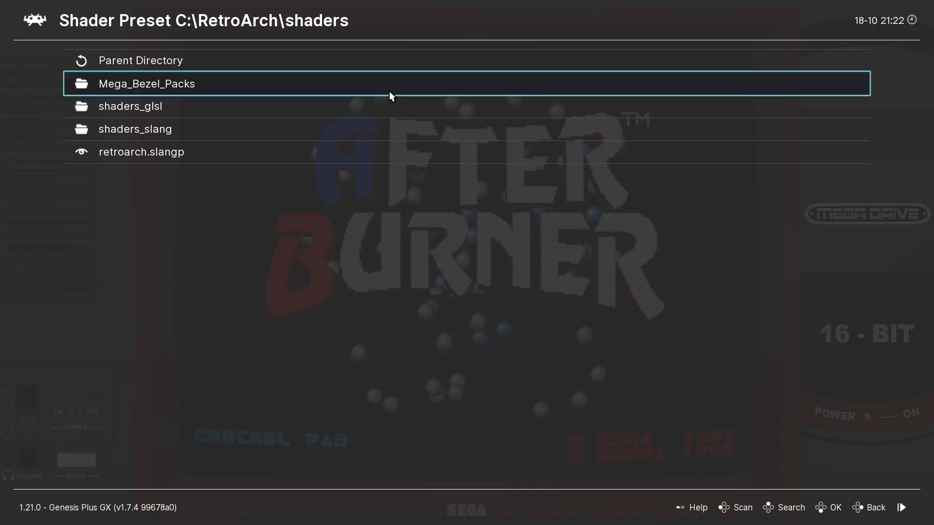
left_click(389, 92)
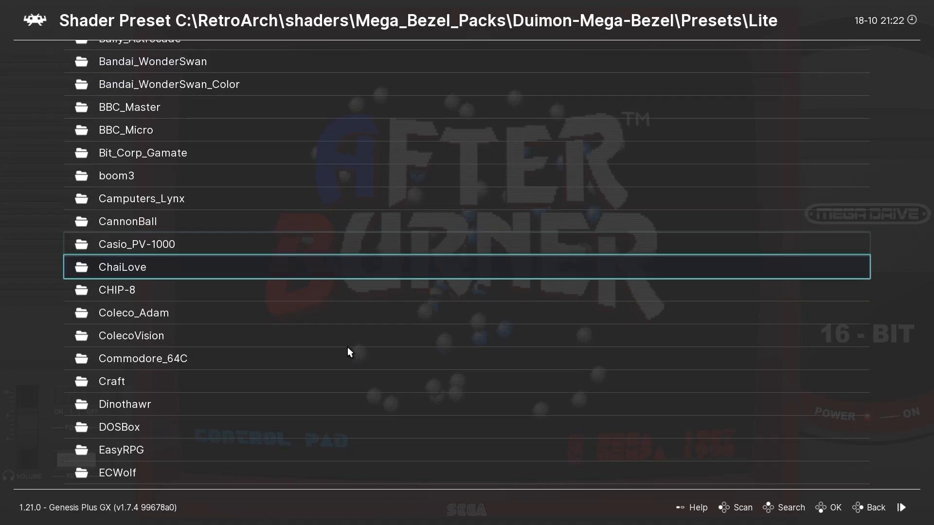
key("Down")
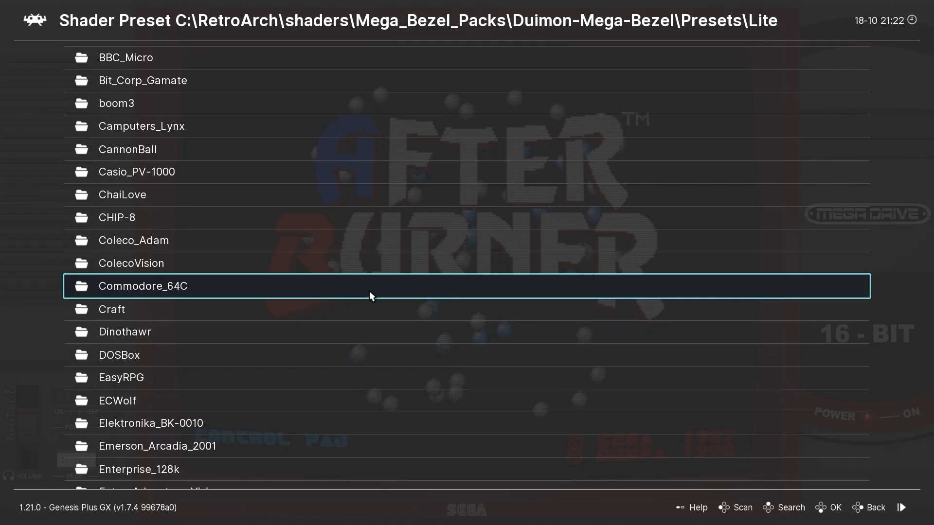
scroll(369, 291, "down", 20)
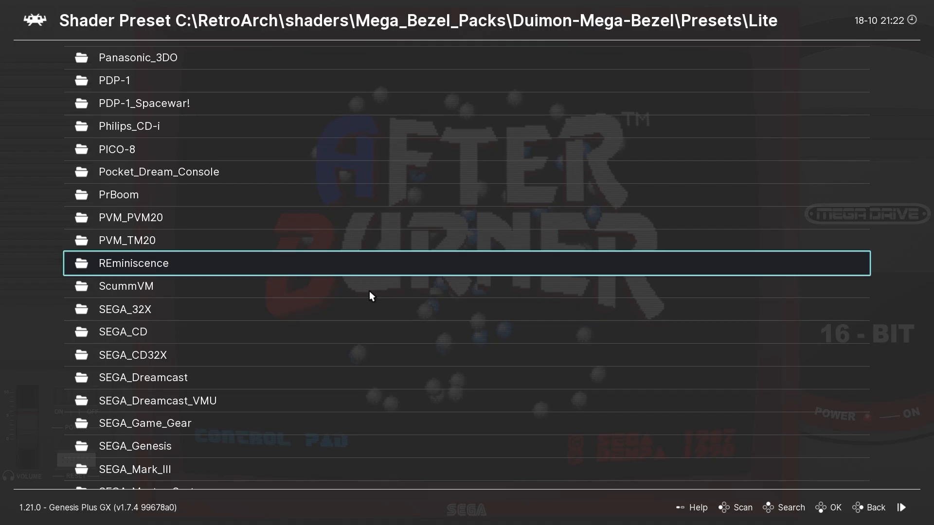
scroll(369, 291, "down", 19)
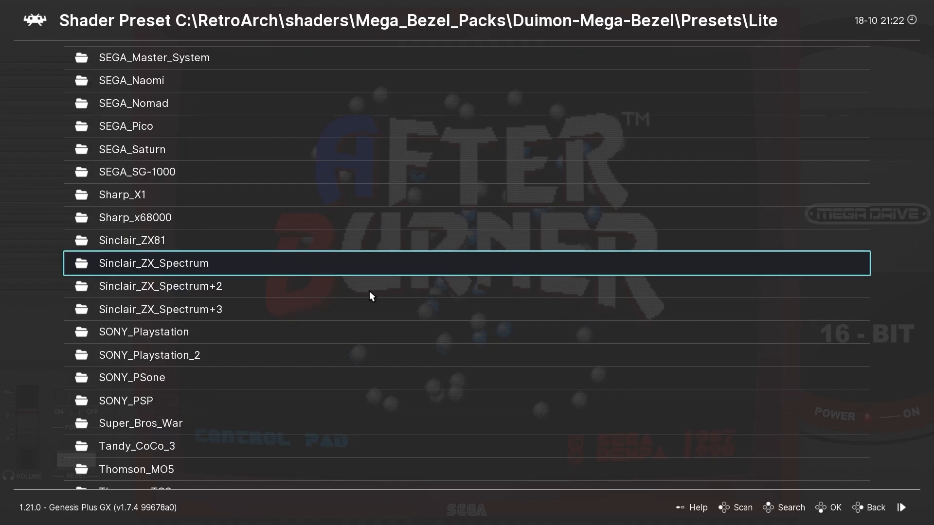
scroll(369, 291, "down", 14)
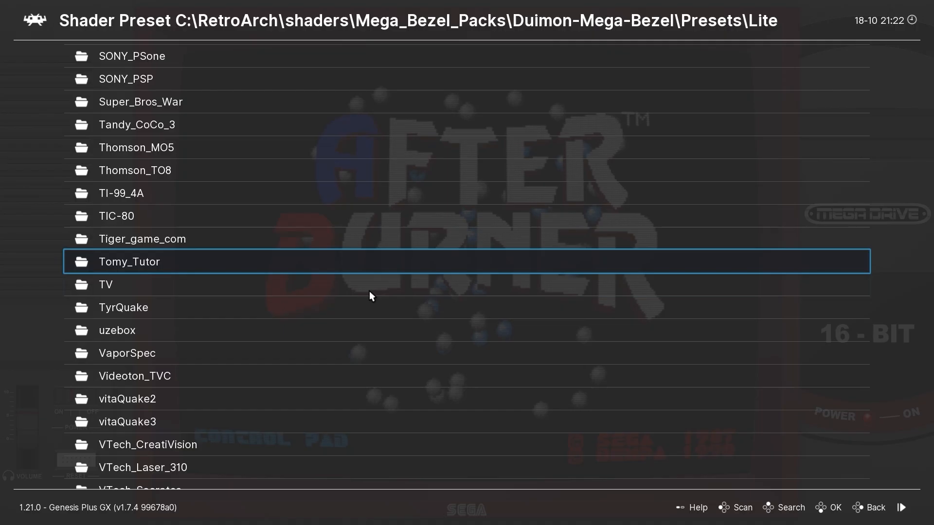
key("F1")
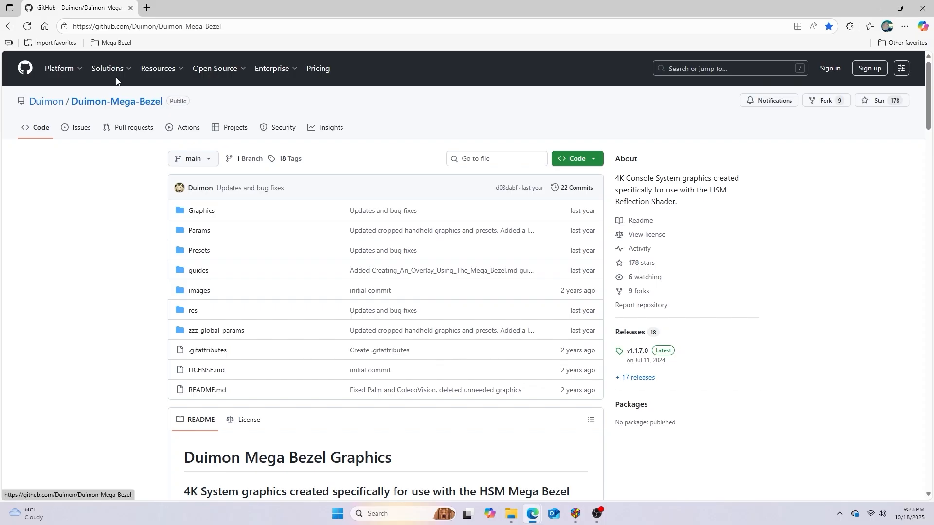
In the browser, open the bookmarked megabezel-commodore-pack GitHub repository and view the downloadable assets of its RC4.1 release
left_click(111, 43)
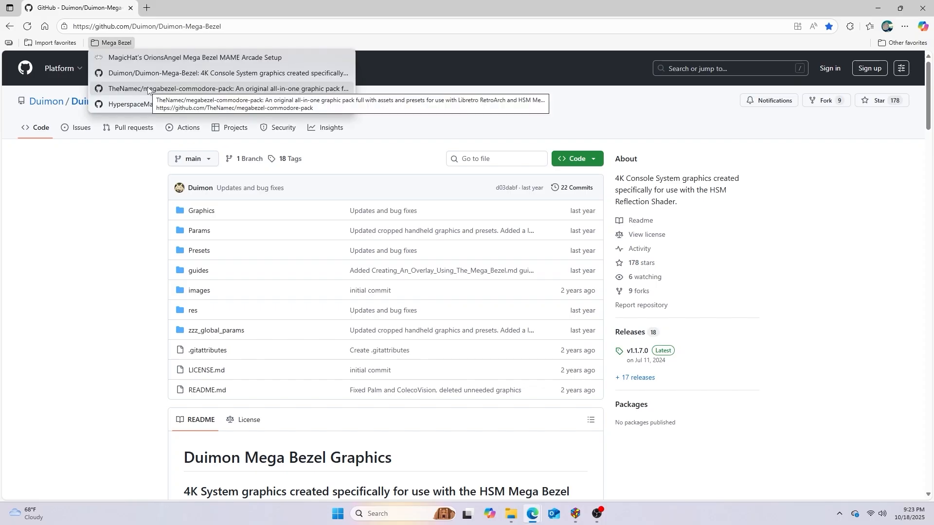
left_click(148, 90)
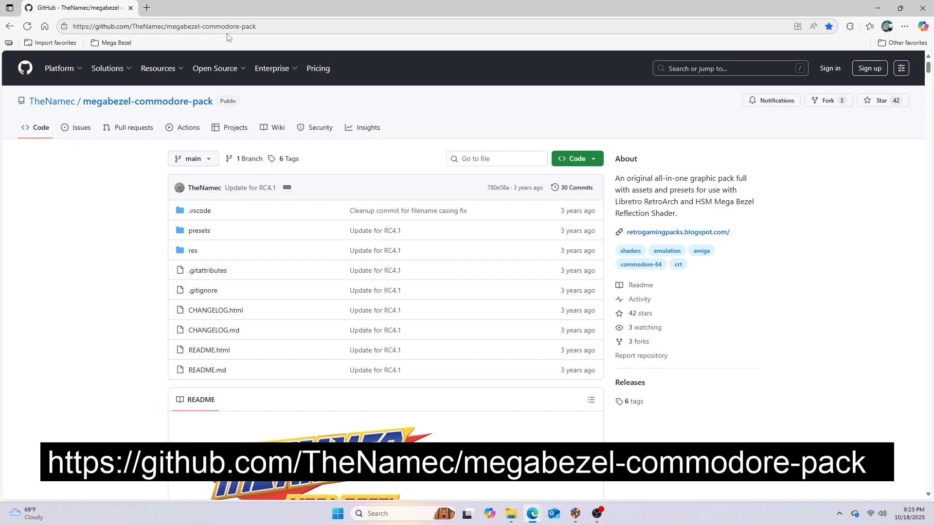
key("alt+Left")
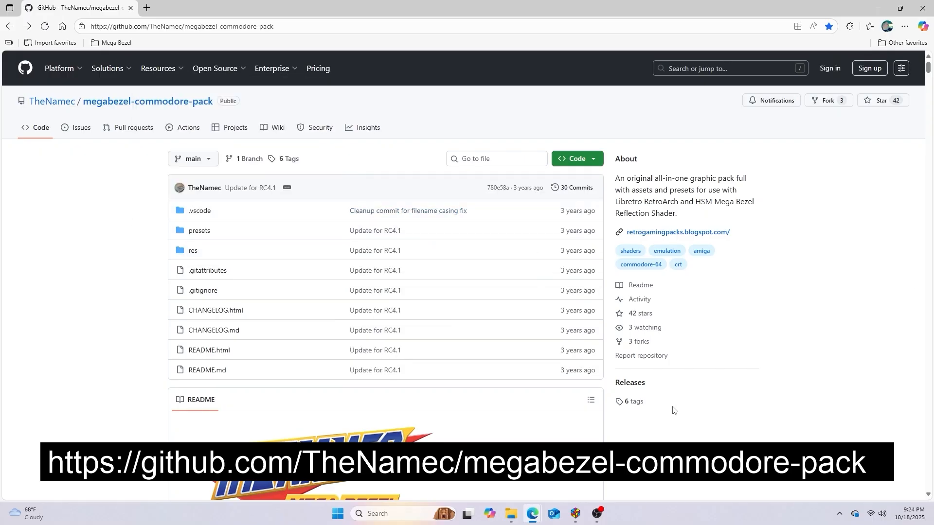
left_click(640, 405)
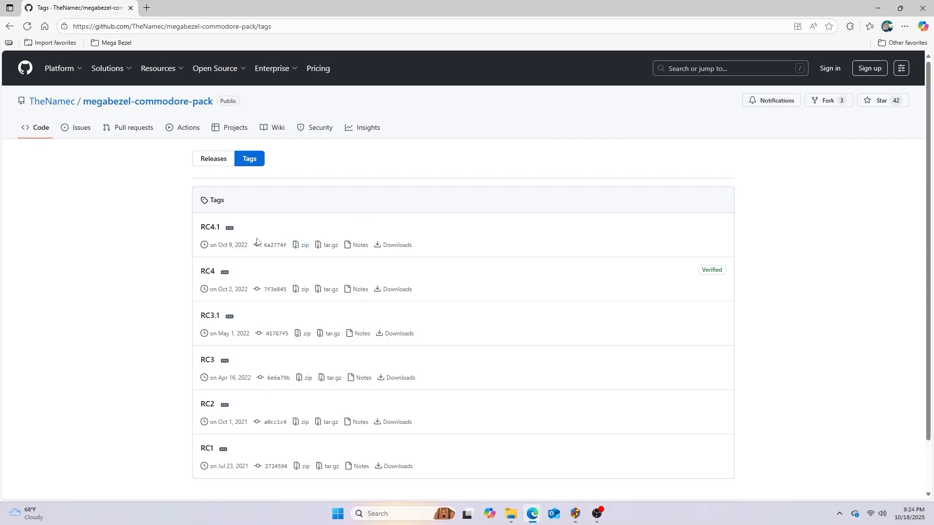
left_click(215, 229)
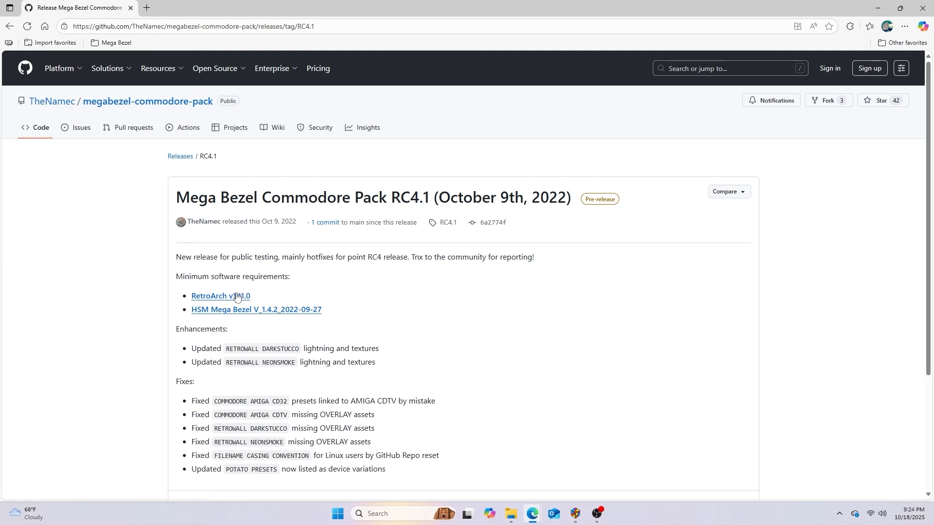
scroll(393, 280, "down", 3)
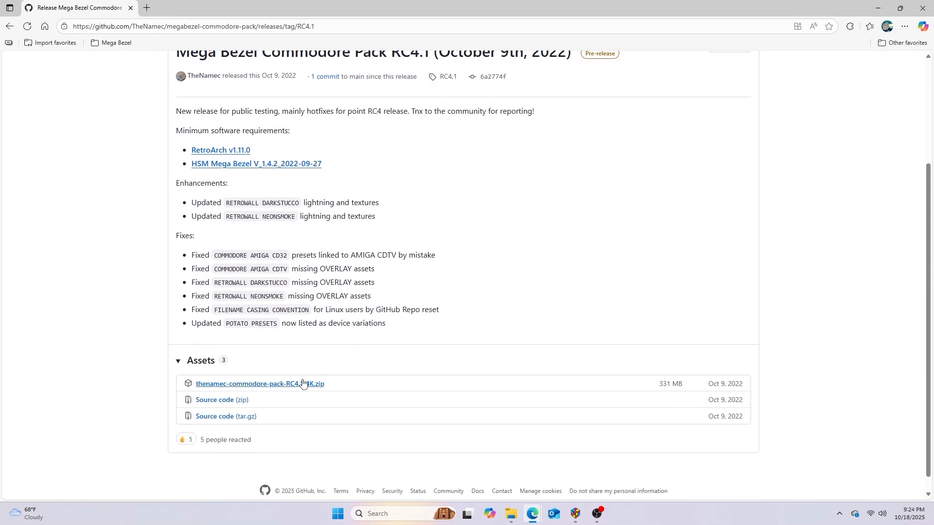
In File Explorer, copy the thenamec-commodore-pack folder from inside Downloads\thenamec-commodore-pack-RC4_4K
left_click(511, 514)
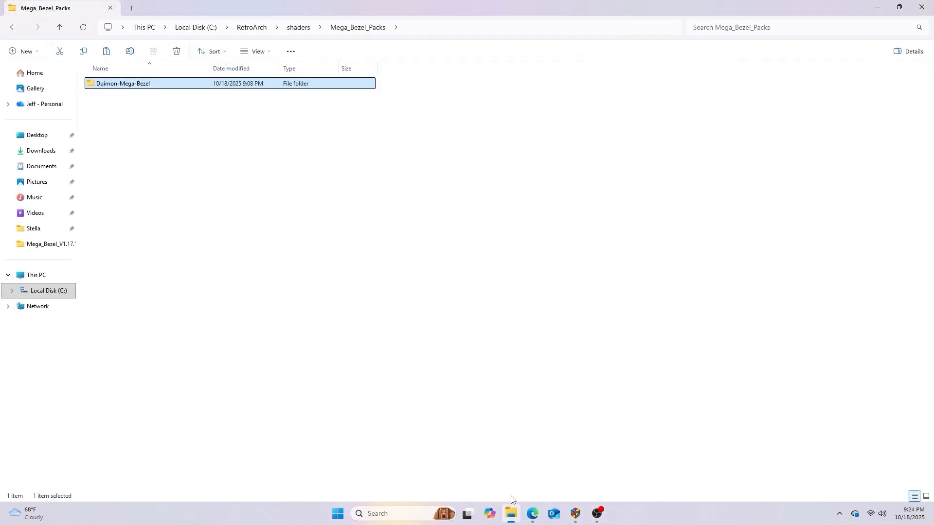
left_click(26, 155)
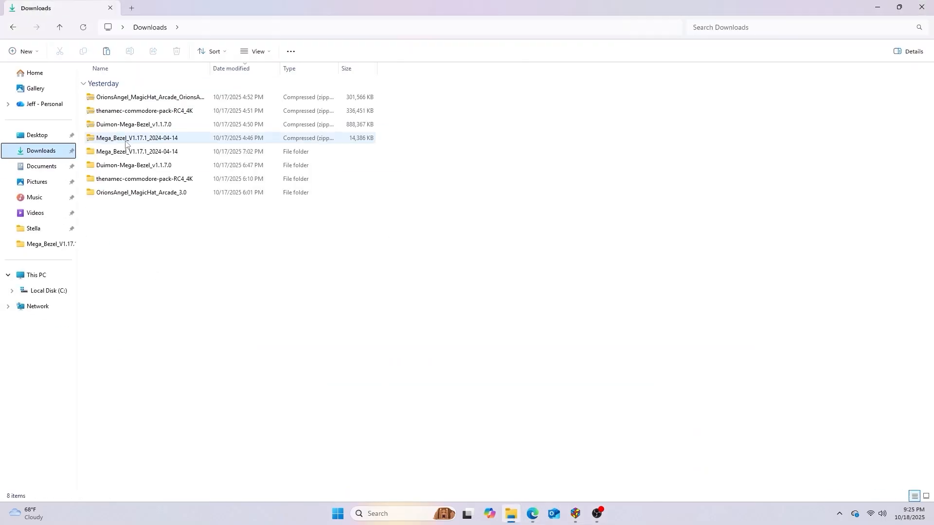
left_click(136, 112)
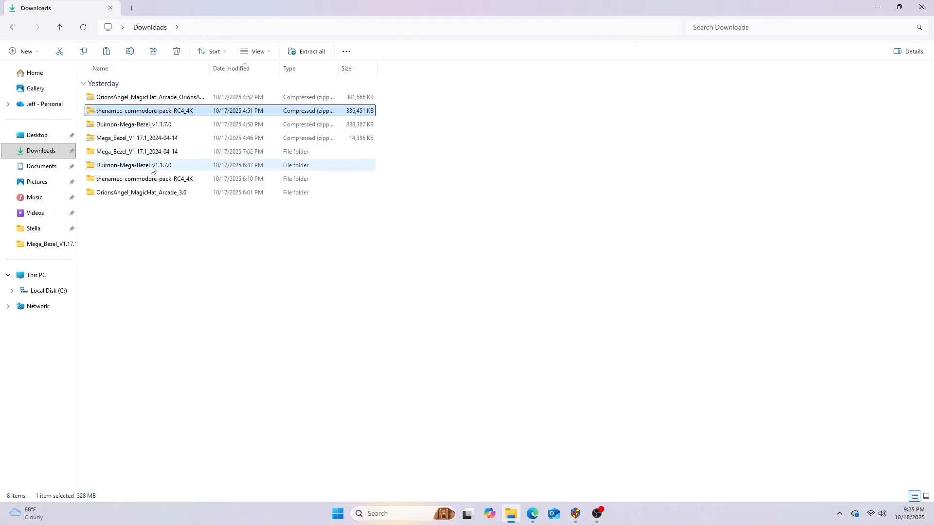
left_click(148, 183)
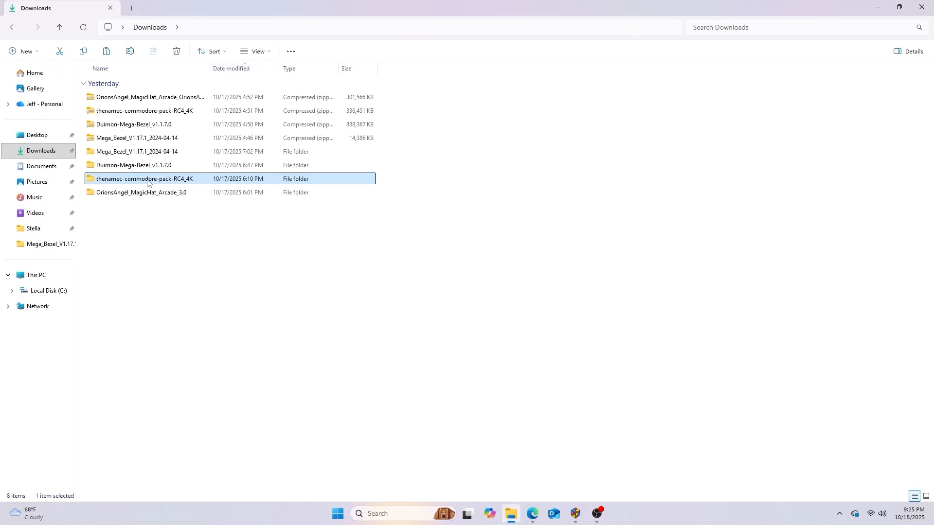
double_click(148, 182)
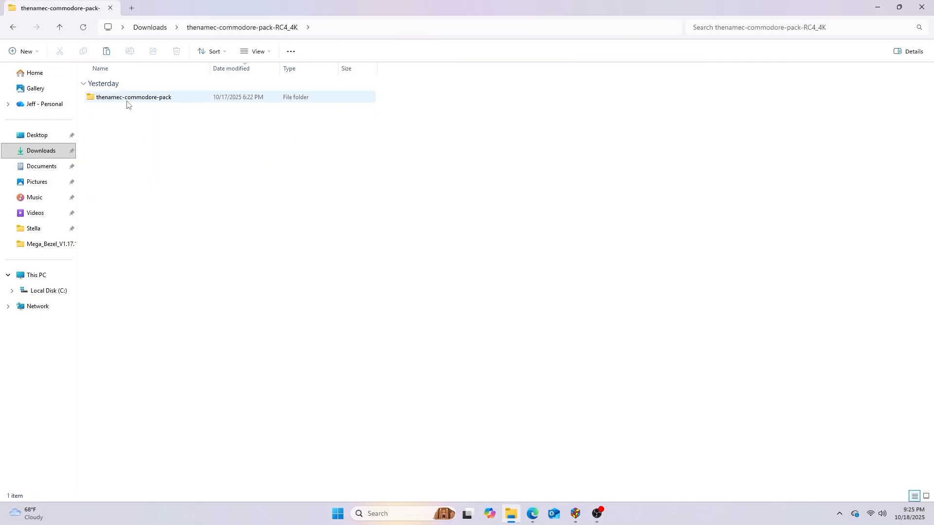
left_click(127, 104)
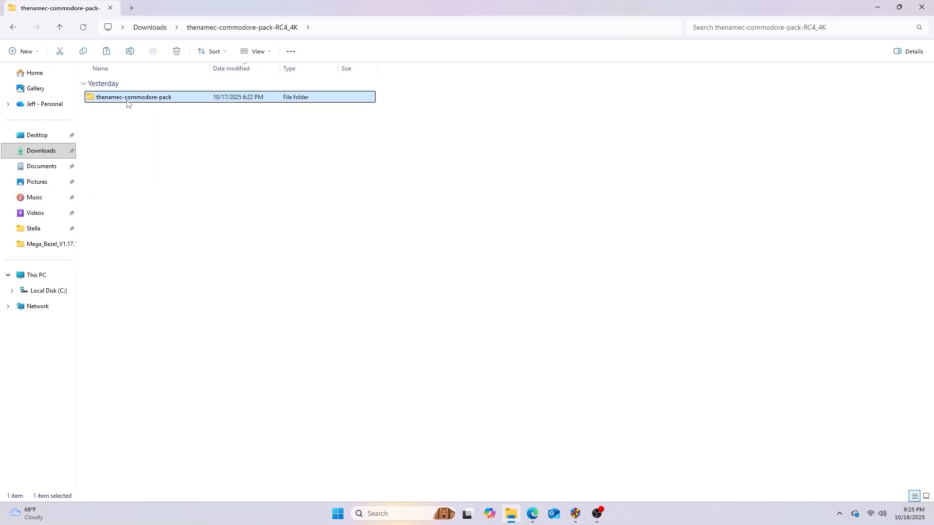
right_click(127, 101)
left_click(175, 117)
Paste the thenamec-commodore-pack folder into C:\RetroArch\shaders\Mega_Bezel_Packs
left_click(63, 290)
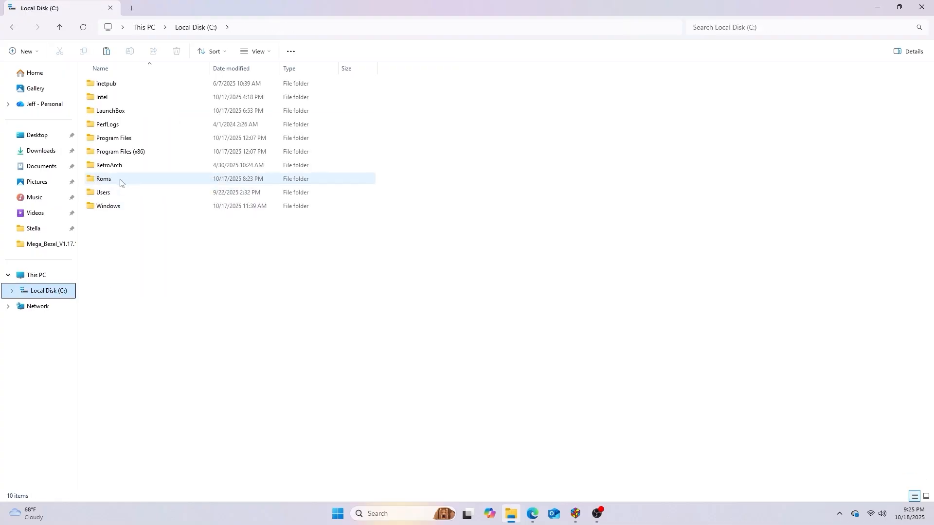
double_click(119, 166)
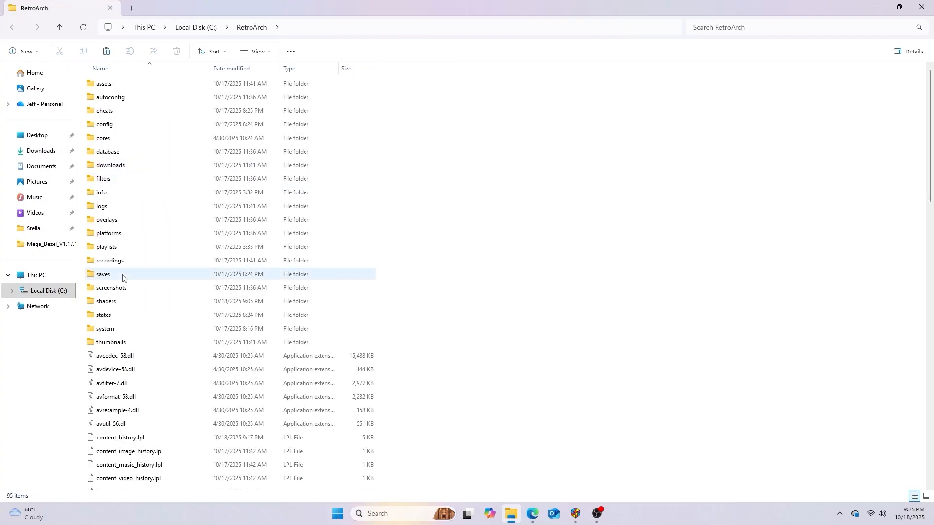
left_click(124, 305)
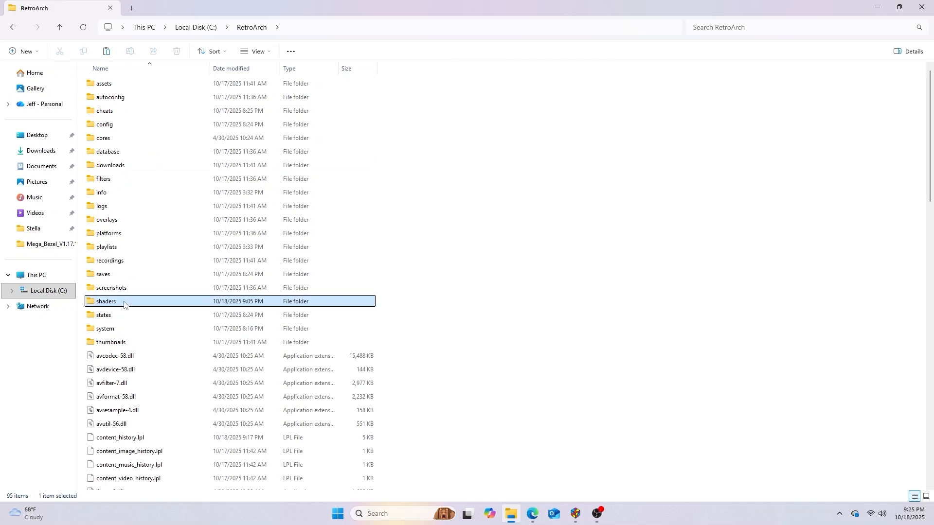
double_click(123, 302)
double_click(121, 87)
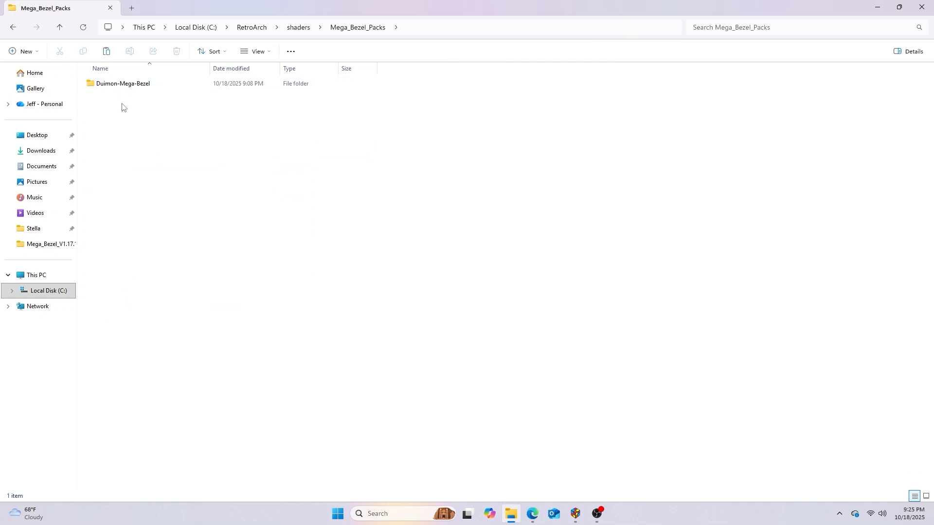
right_click(122, 104)
key("Escape")
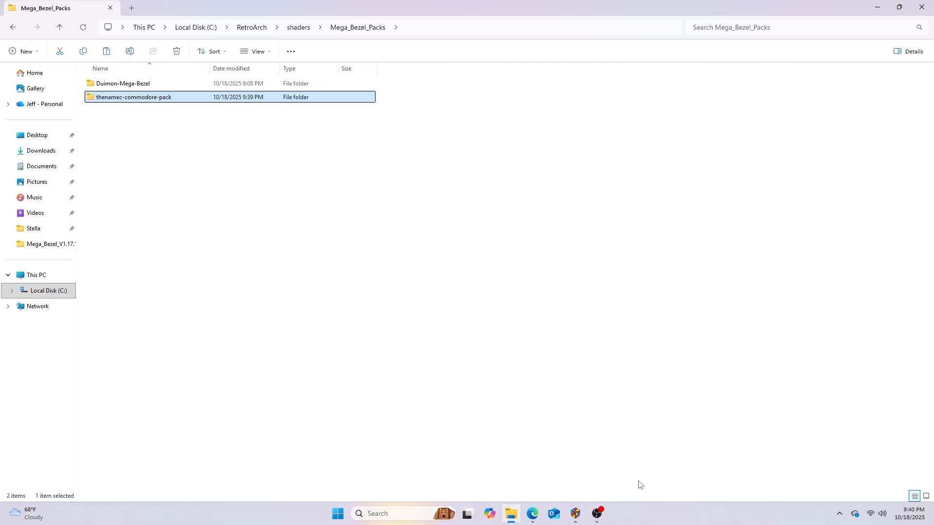
Minimize File Explorer, switch to LaunchBox and launch Activision's Decathlon from the Commodore 64 platform
left_click(878, 8)
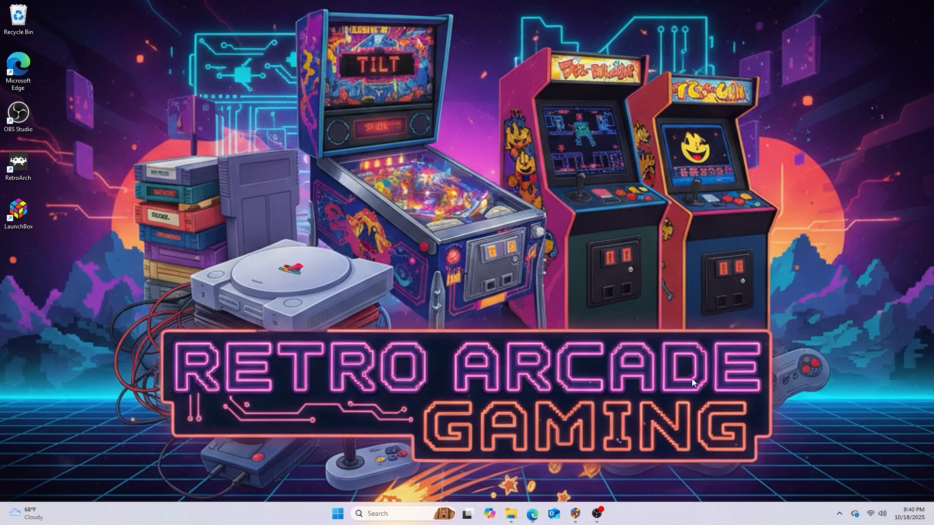
left_click(575, 514)
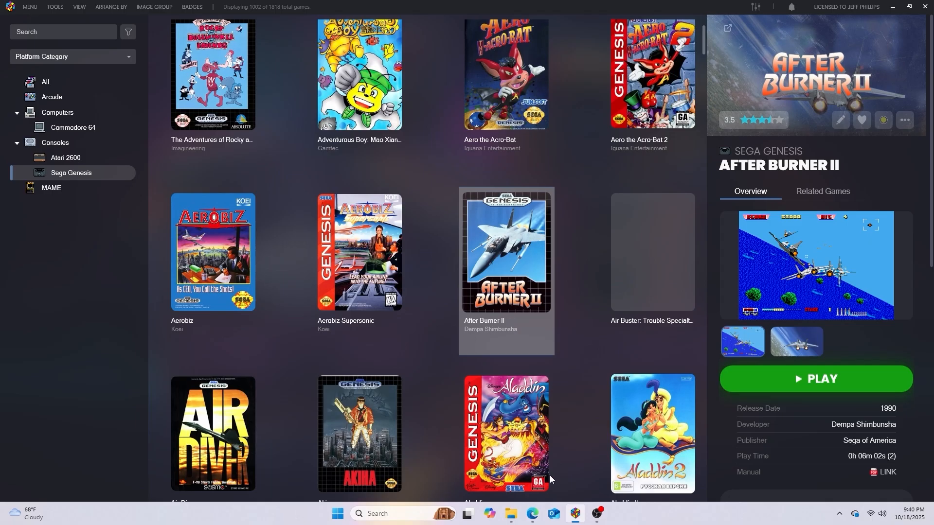
left_click(101, 128)
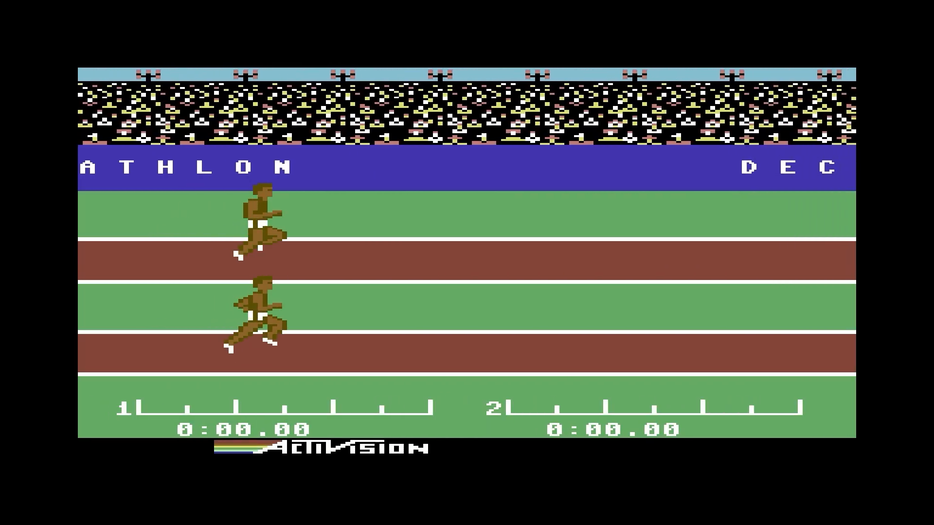
Open the Shaders settings for the running Commodore 64 game and turn Video Shaders on
key("F1")
key("Down")
key("Down")
key("Down")
key("Down")
key("Down")
key("Down")
key("Down")
key("Down")
key("Down")
key("Down")
key("Down")
key("Down")
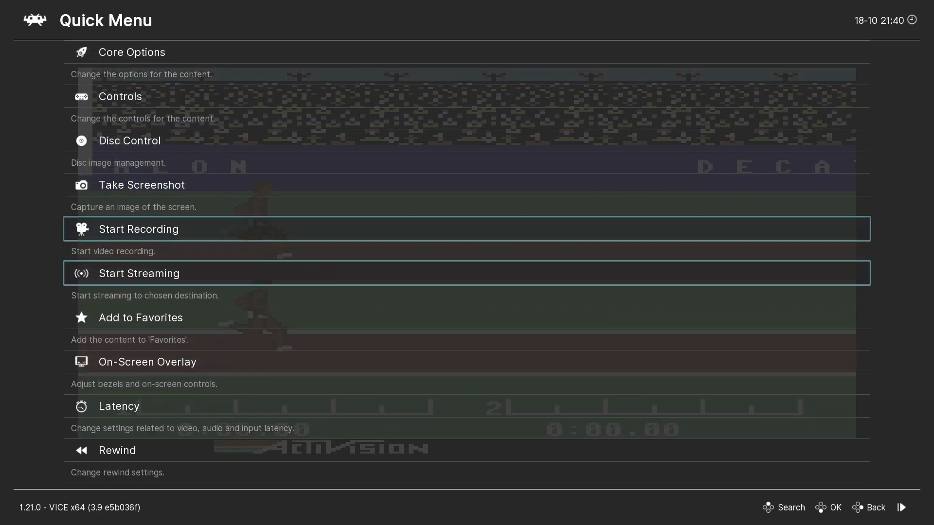
key("Down")
key("Down")
key("Down")
key("Down")
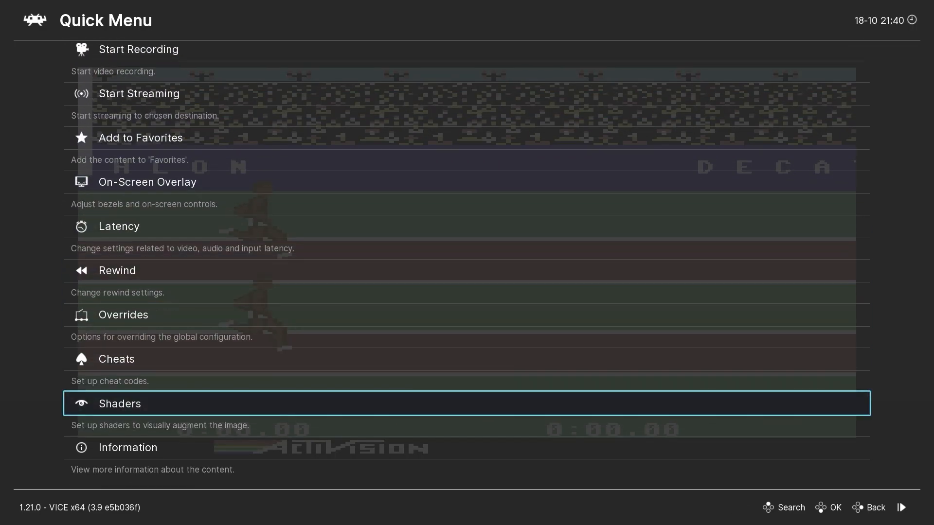
key("Return")
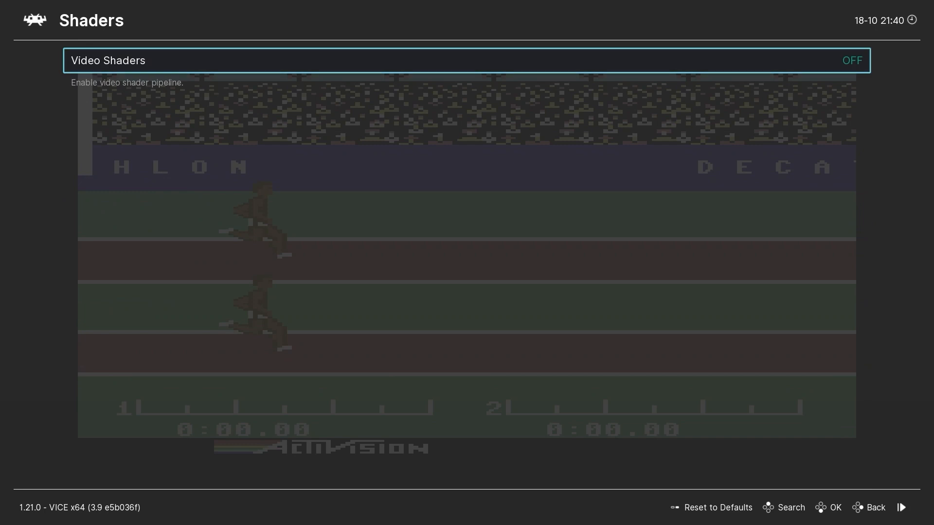
key("Return")
Start loading a shader preset and browse to the presets folder in Mega_Bezel_Packs\thenamec-commodore-pack
key("Down")
key("Down")
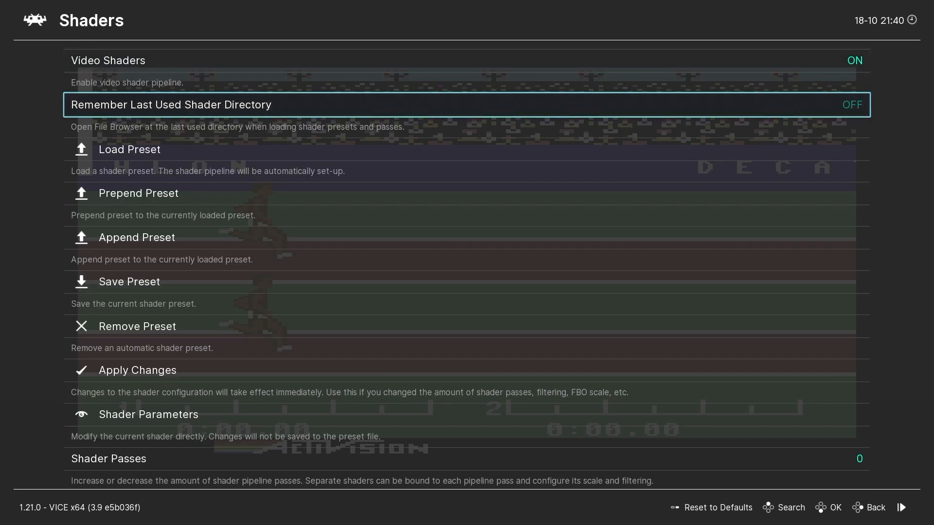
key("Return")
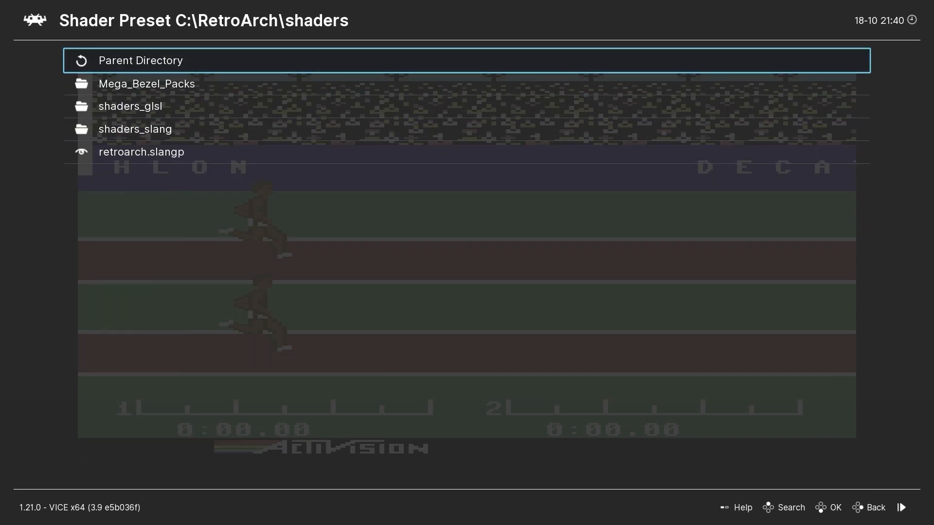
key("Down")
key("Return")
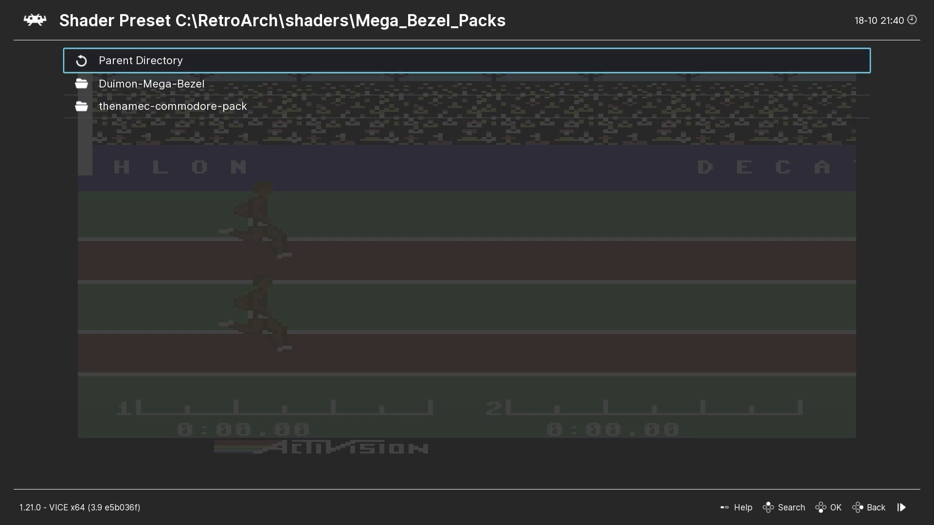
key("Down")
key("Down")
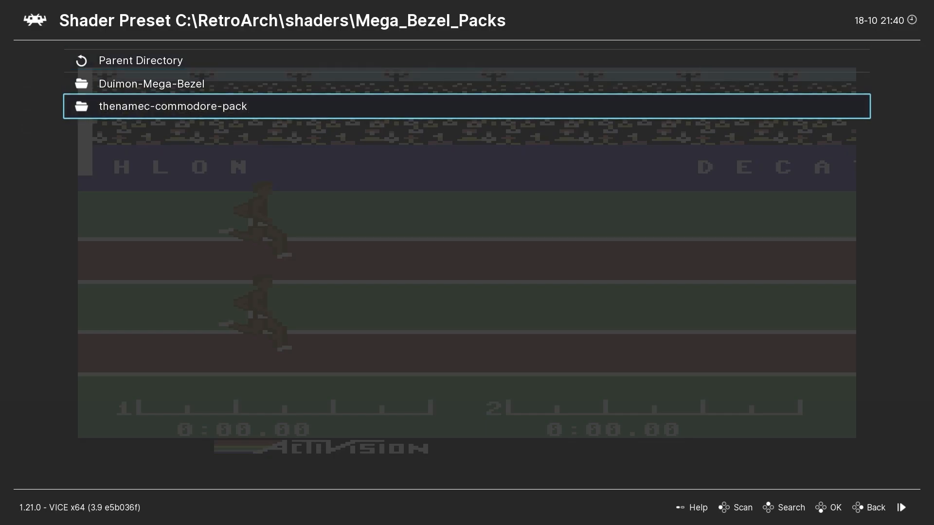
key("Return")
key("Down")
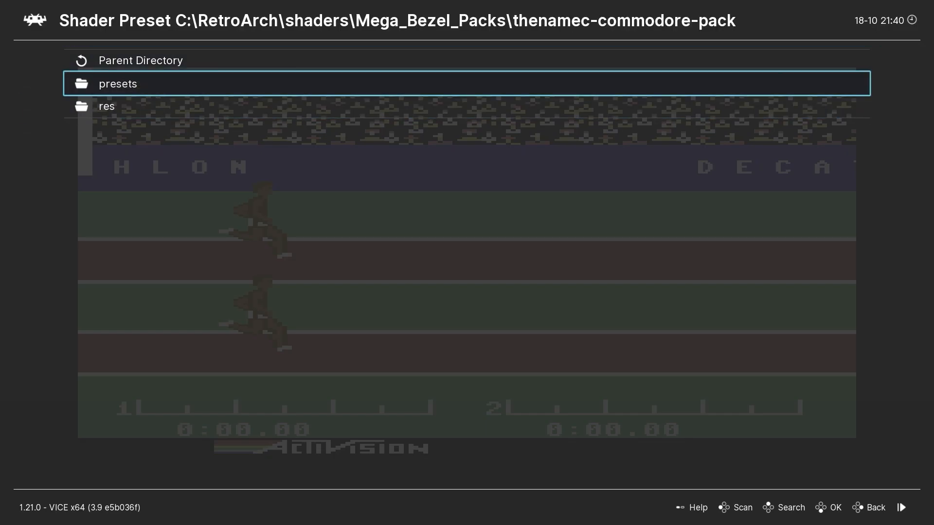
key("Return")
Look through the Commodore system folders and open Commodore_C64-Breadbin
key("Down")
key("Down")
key("Down")
key("Down")
key("Down")
key("Down")
key("Down")
key("Down")
key("Down")
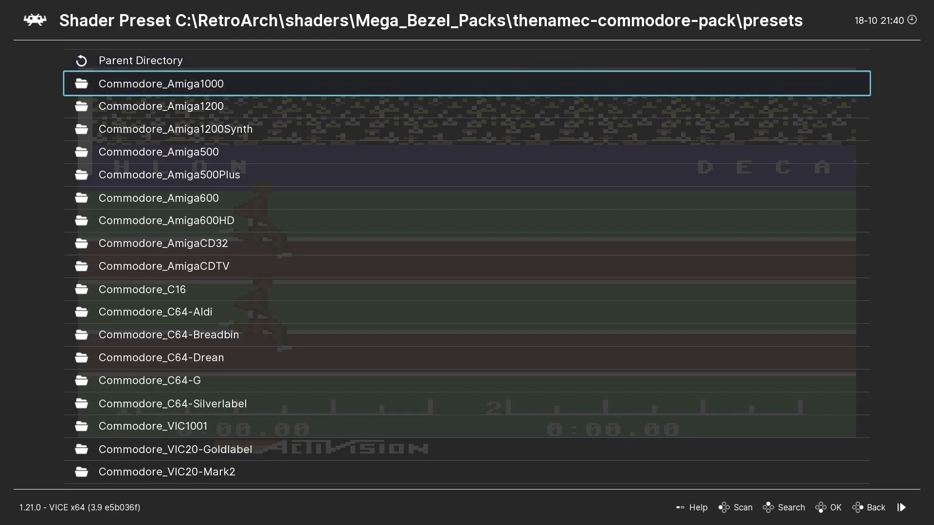
key("Down")
key("Down")
key("Down")
key("Down")
key("Down")
key("Down")
key("Down")
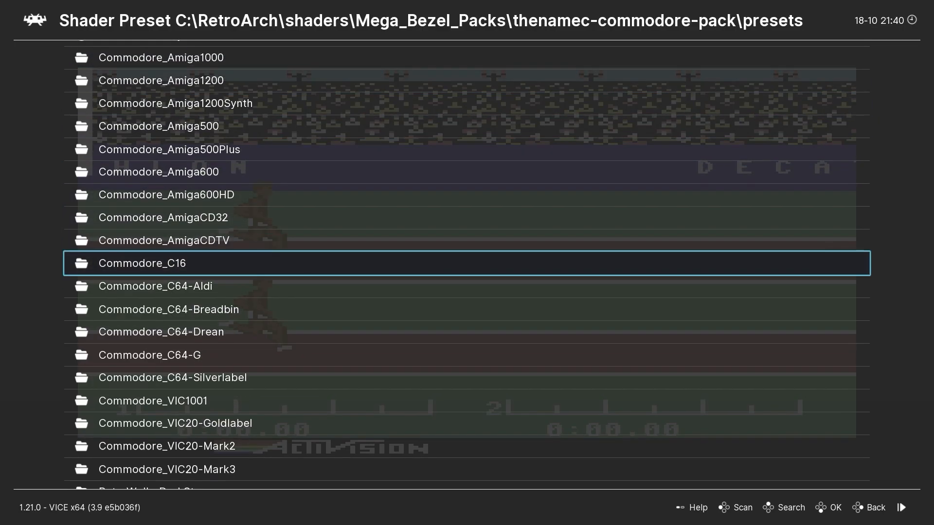
key("Down")
key("Down")
key("Down")
key("Up")
key("Up")
key("Up")
key("Up")
key("Up")
key("Up")
key("Up")
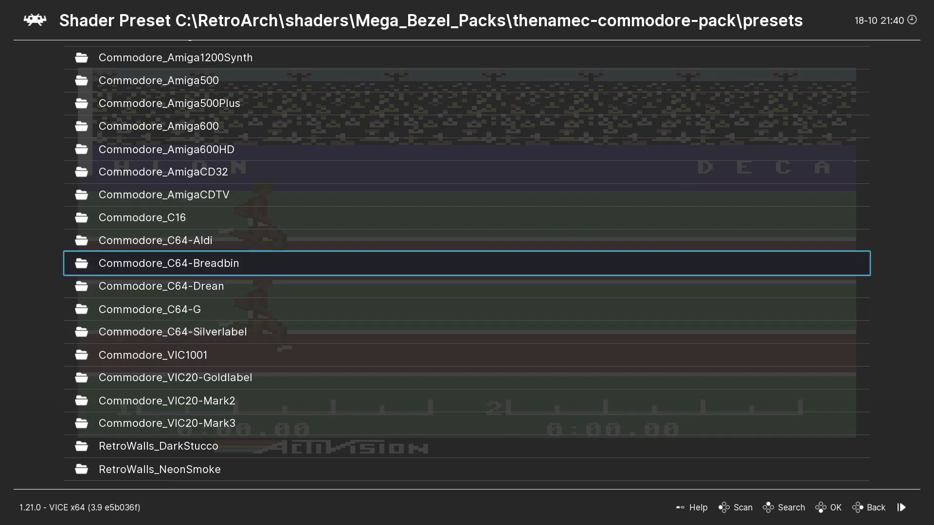
key("Return")
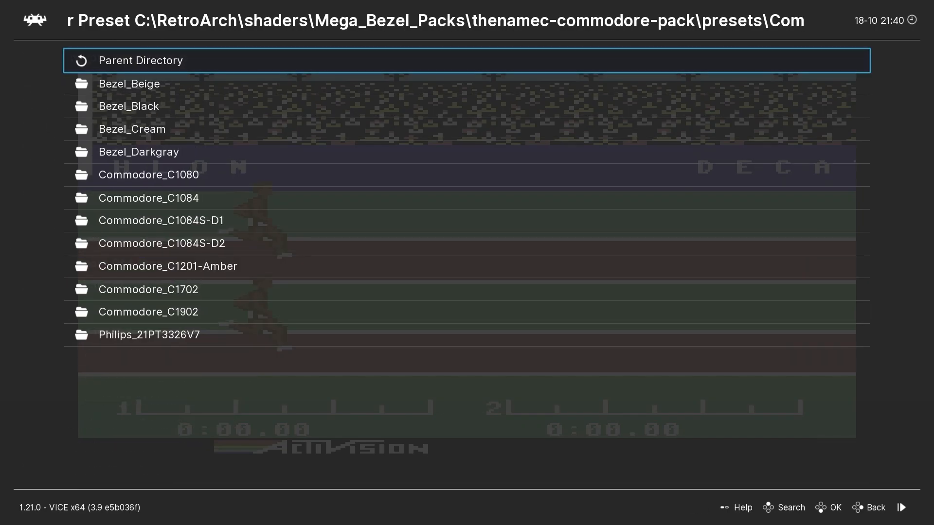
Open the Commodore_C1702 monitor folder within the C64 Breadbin presets
key("Down")
key("Down")
key("Down")
key("Down")
key("Down")
key("Down")
key("Down")
key("Down")
key("Down")
key("Down")
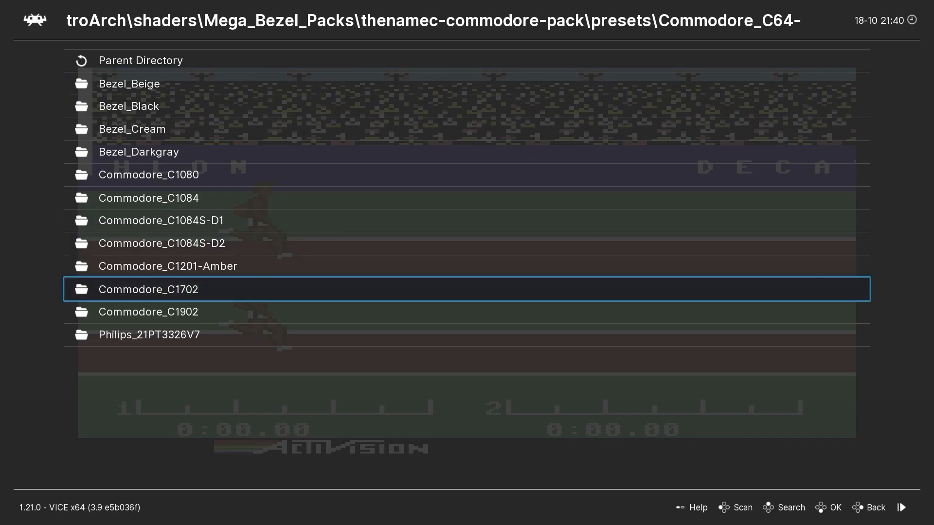
key("Return")
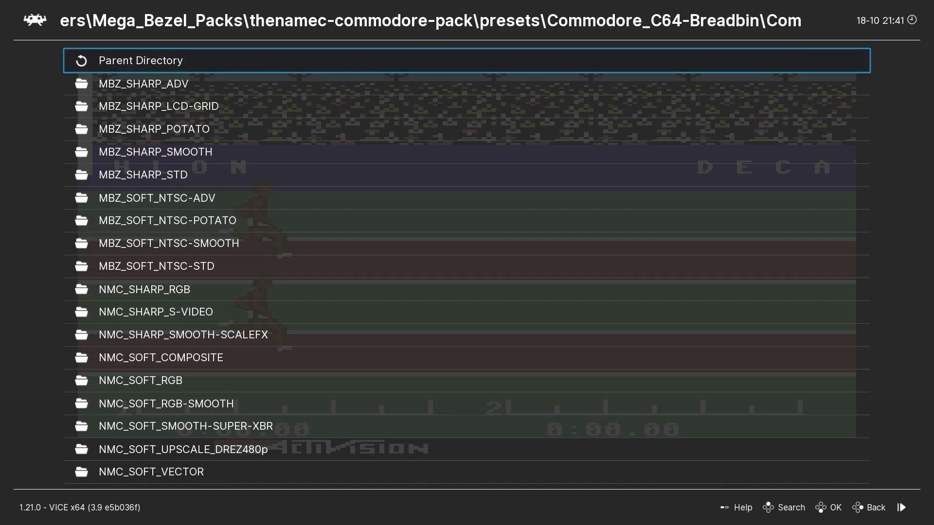
Examine the available MBZ and NMC sharp and soft shader variants for the Commodore_C1702 monitor
key("Down")
key("Down")
key("Down")
key("Down")
key("Down")
key("Up")
key("Up")
key("Up")
key("Up")
key("Down")
key("Down")
key("Down")
key("Down")
key("Down")
key("Down")
key("Down")
key("Up")
key("Up")
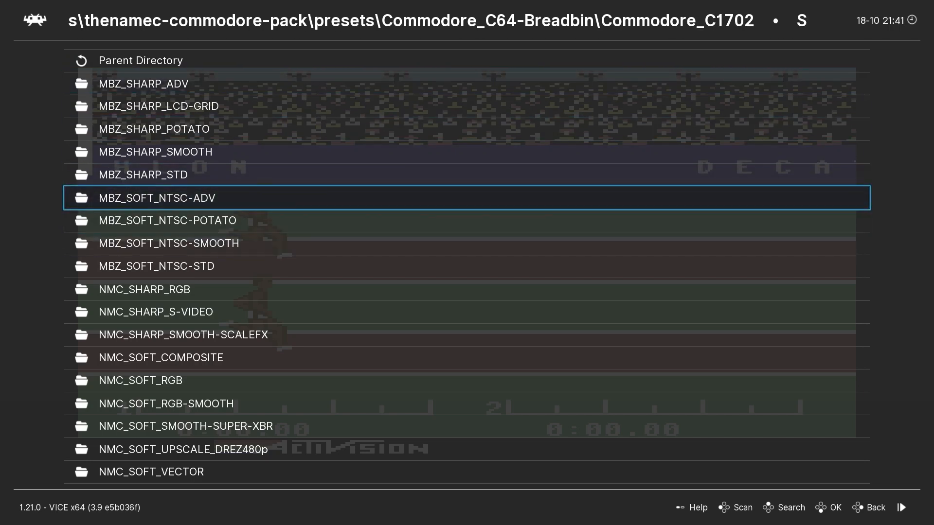
key("Down")
key("Down")
key("Down")
key("Down")
key("Down")
key("Down")
key("Down")
key("Down")
key("Down")
key("Down")
key("Down")
key("Down")
key("Down")
key("Down")
key("Up")
key("Up")
key("Up")
key("Up")
key("Up")
key("Up")
key("Up")
key("Up")
key("Up")
key("Up")
key("Up")
key("Up")
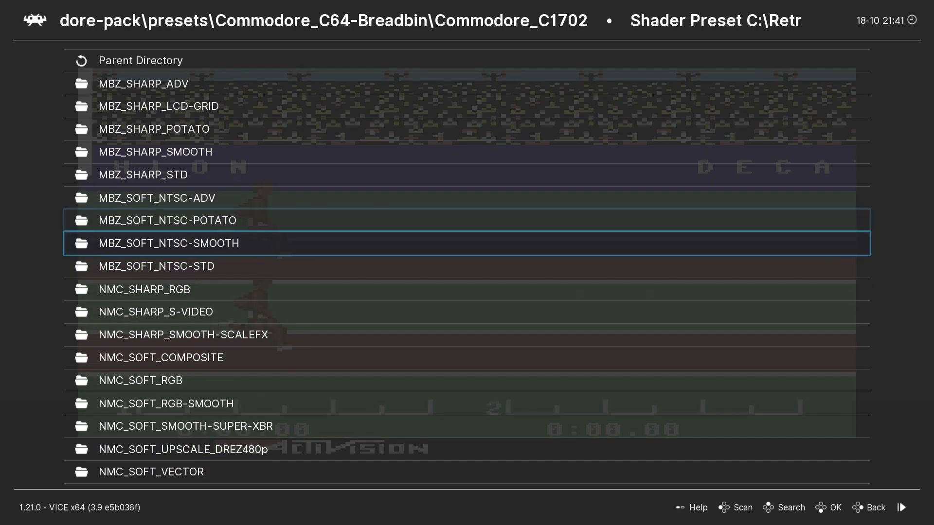
Load the OVERLAY_FLAT_DAY.slangp preset from the MBZ_SOFT_NTSC-POTATO folder
key("Up")
key("Up")
key("Down")
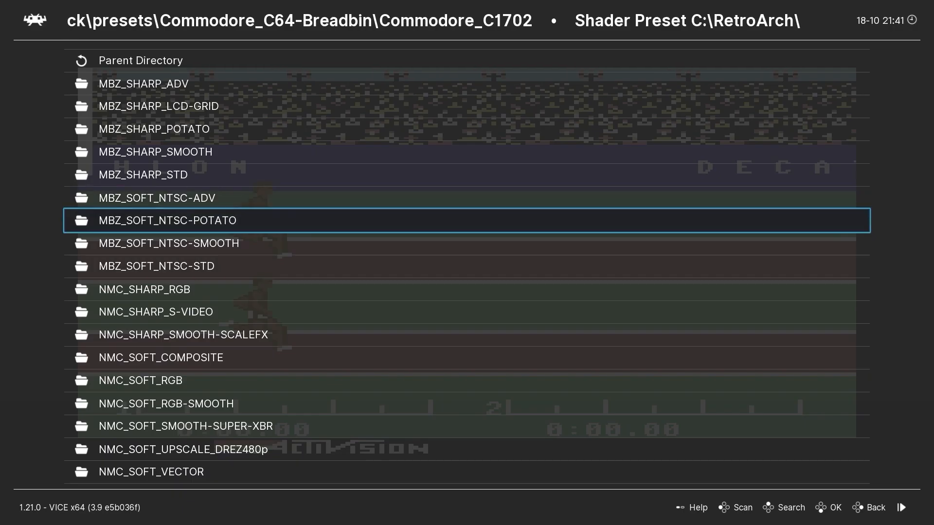
key("Up")
key("Down")
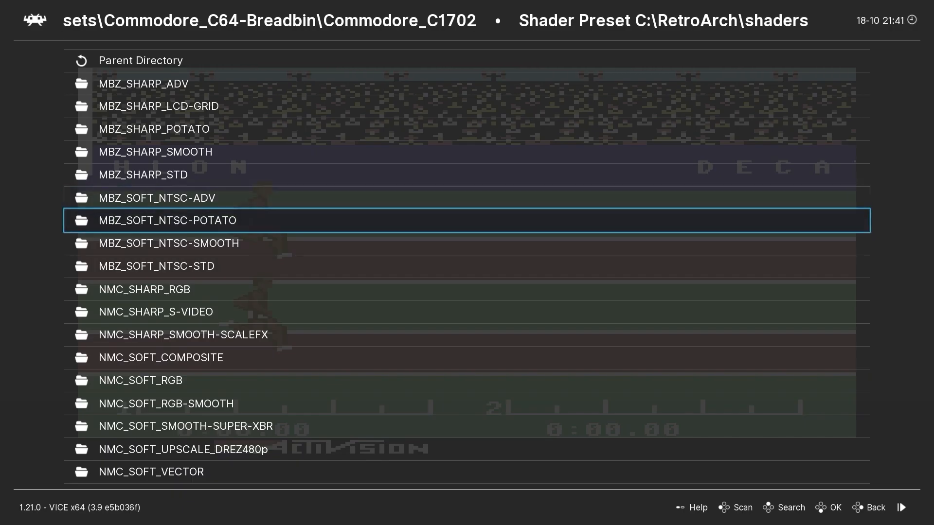
key("Up")
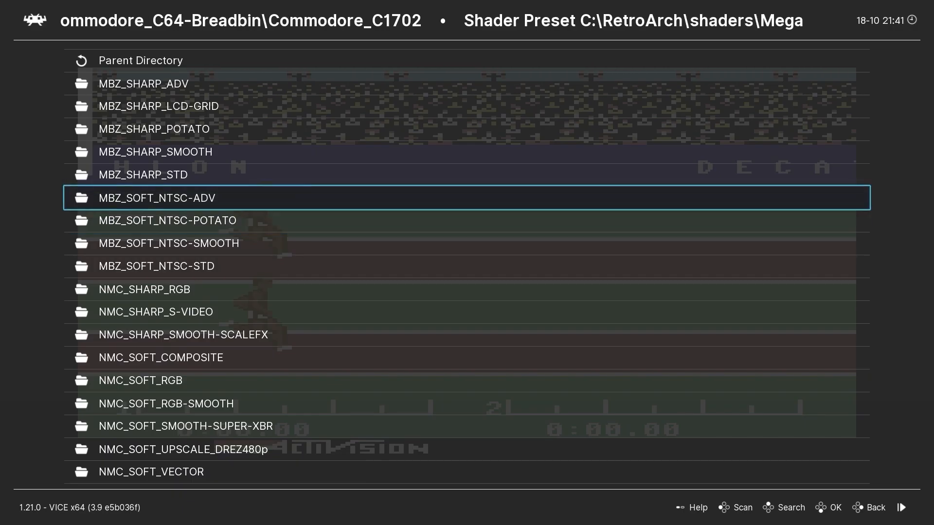
key("Down")
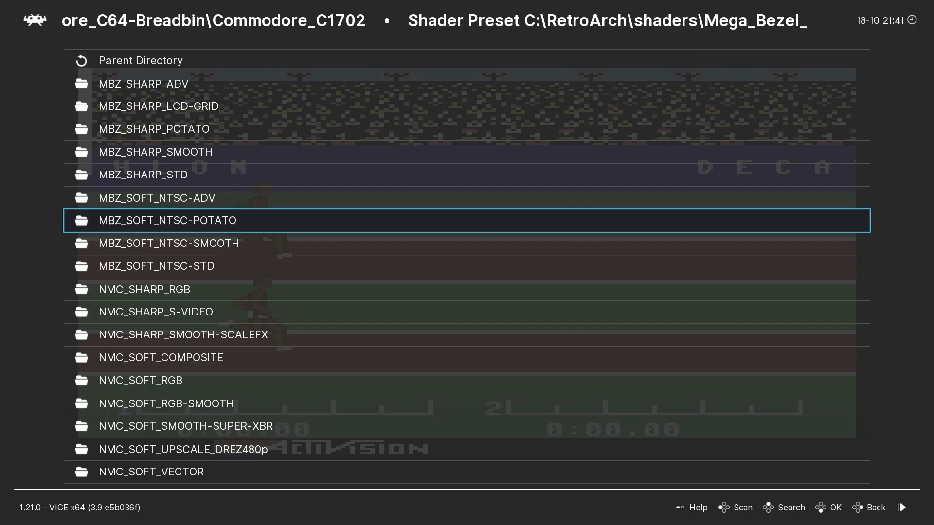
key("Return")
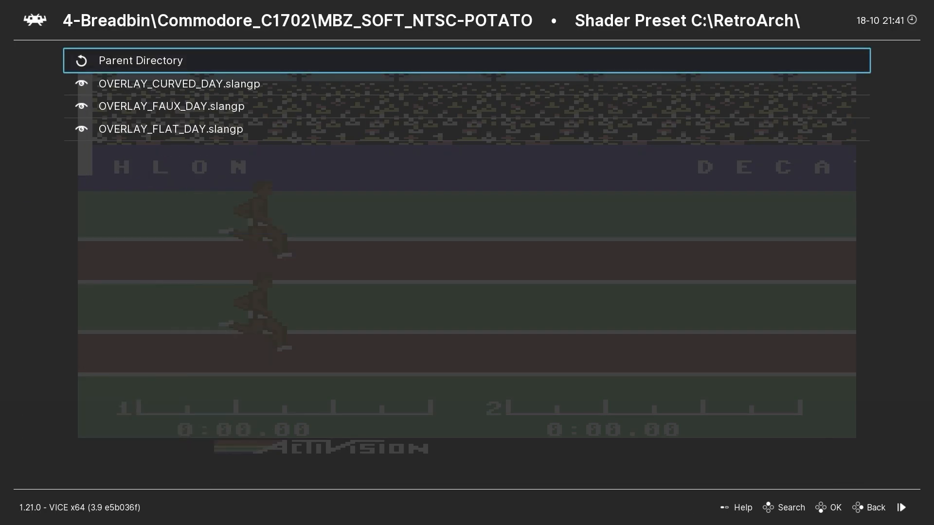
key("Down")
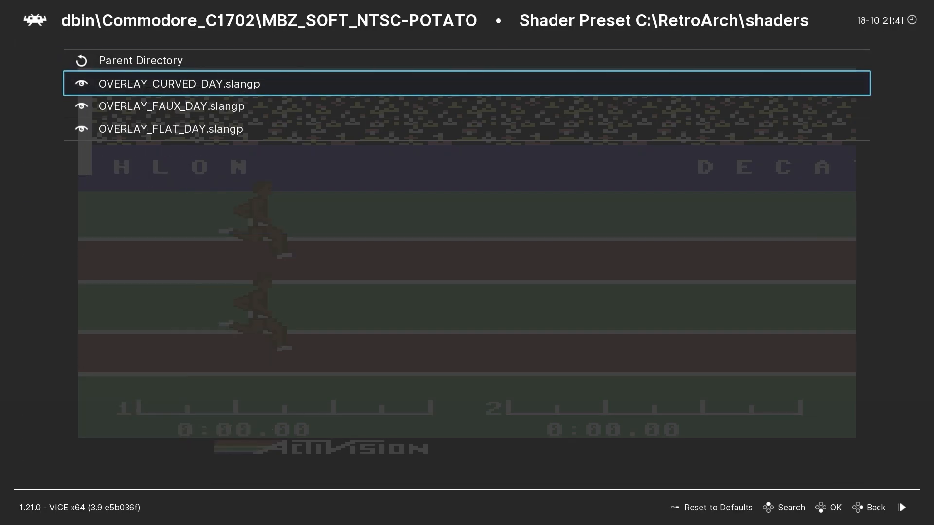
key("Down")
key("Down")
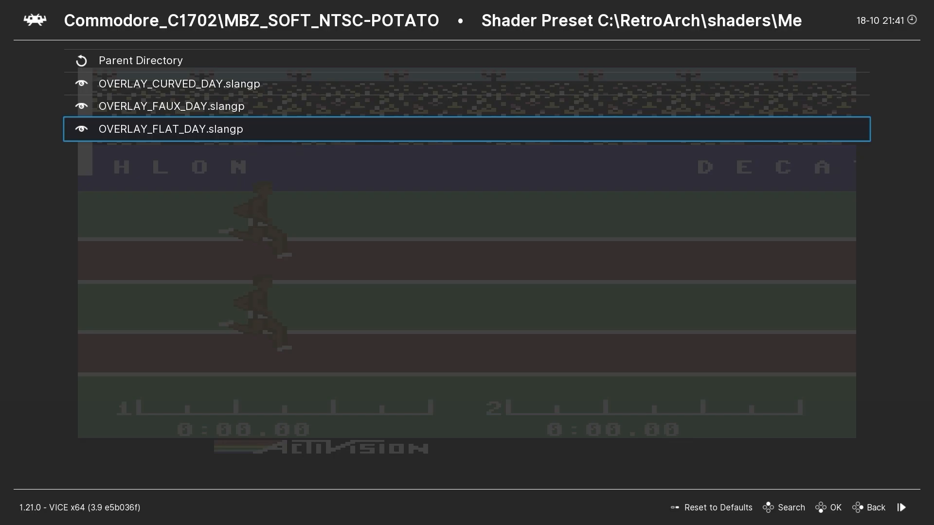
key("Return")
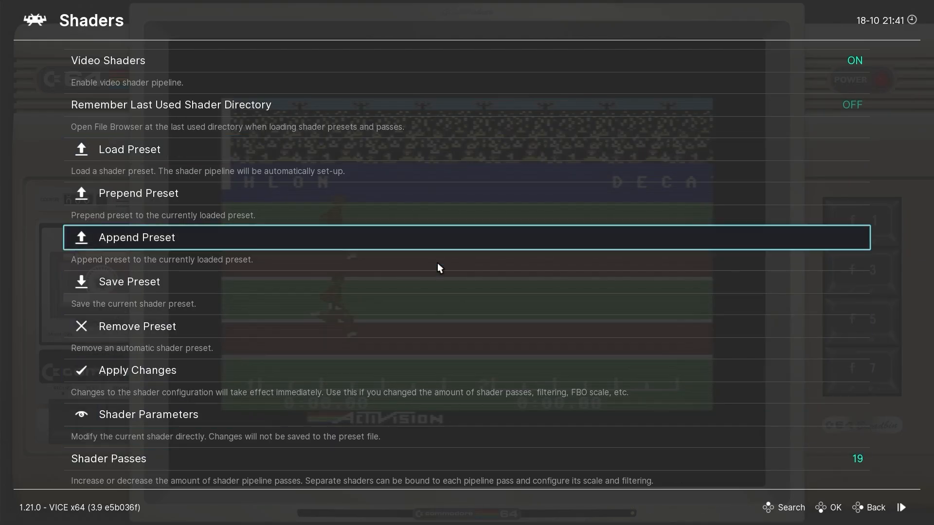
Review the Save Preset and Overrides options for the Commodore 64 game and return to the running game
left_click(432, 281)
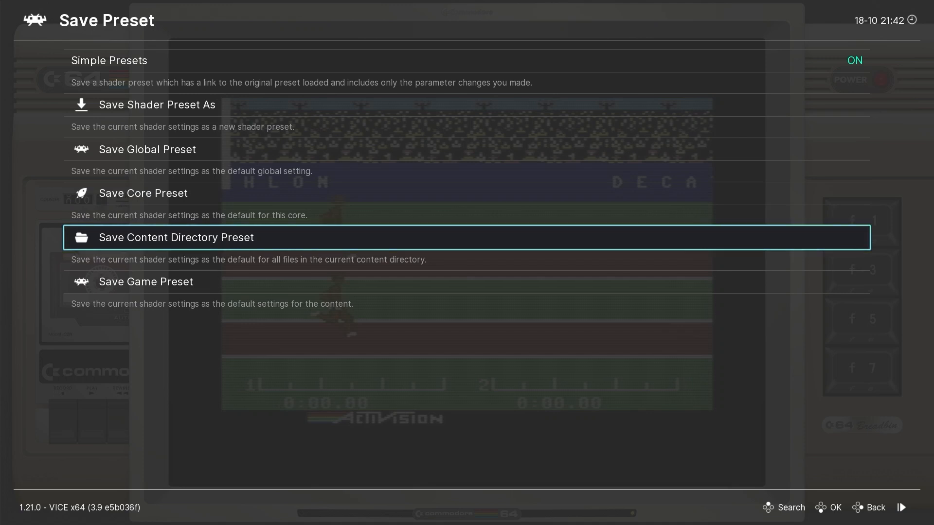
right_click(212, 143)
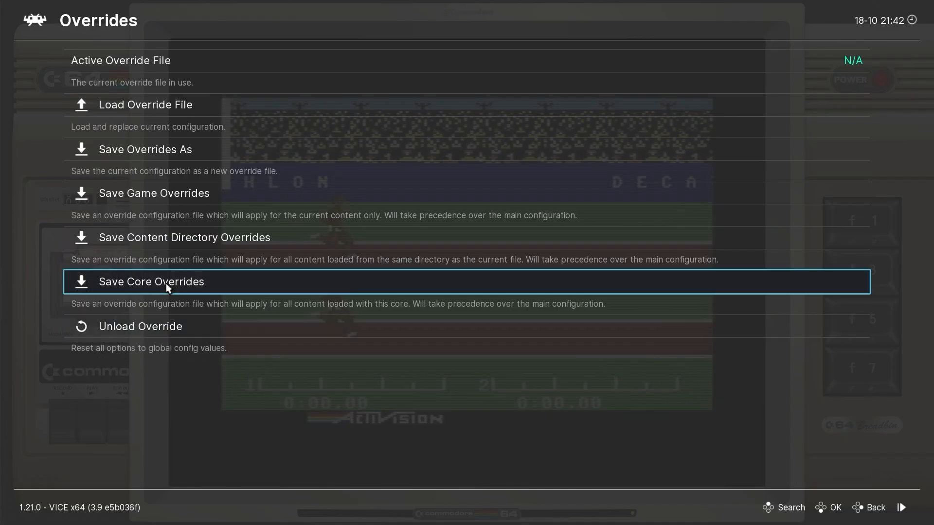
right_click(165, 283)
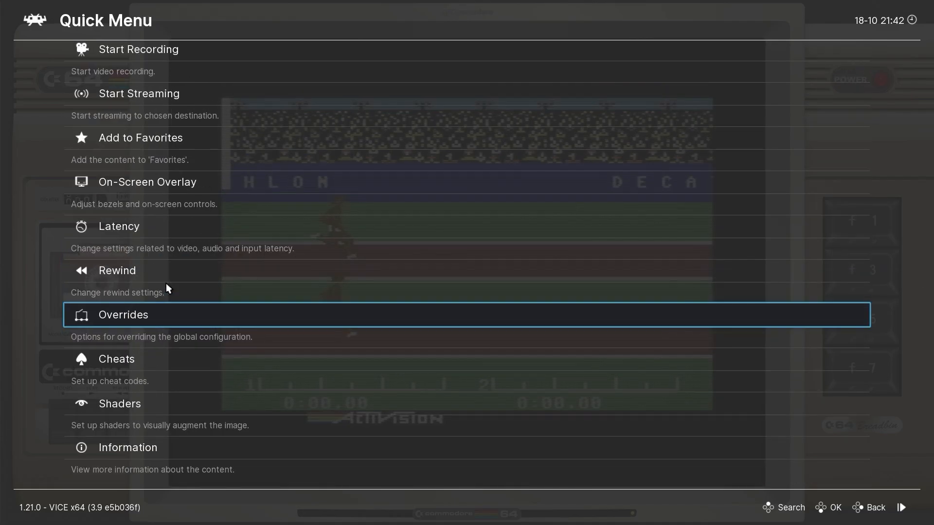
scroll(155, 262, "up", 3)
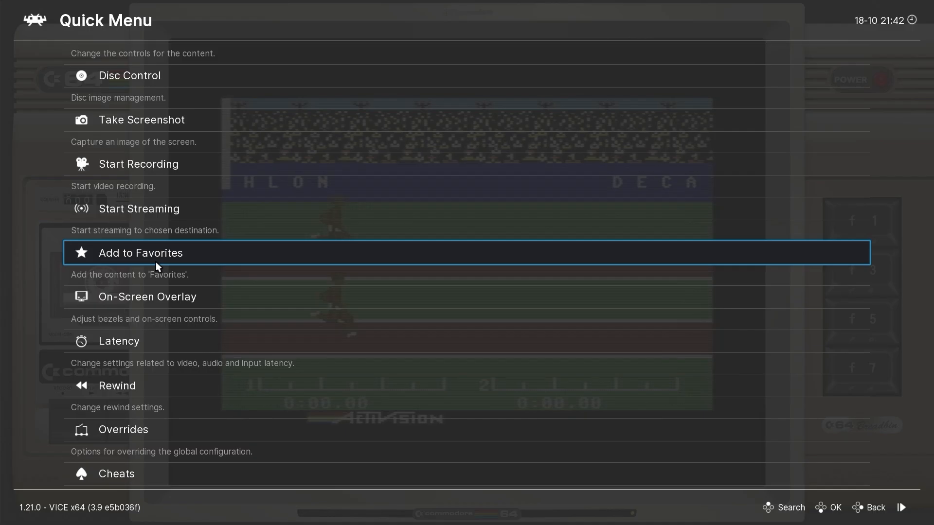
key("F1")
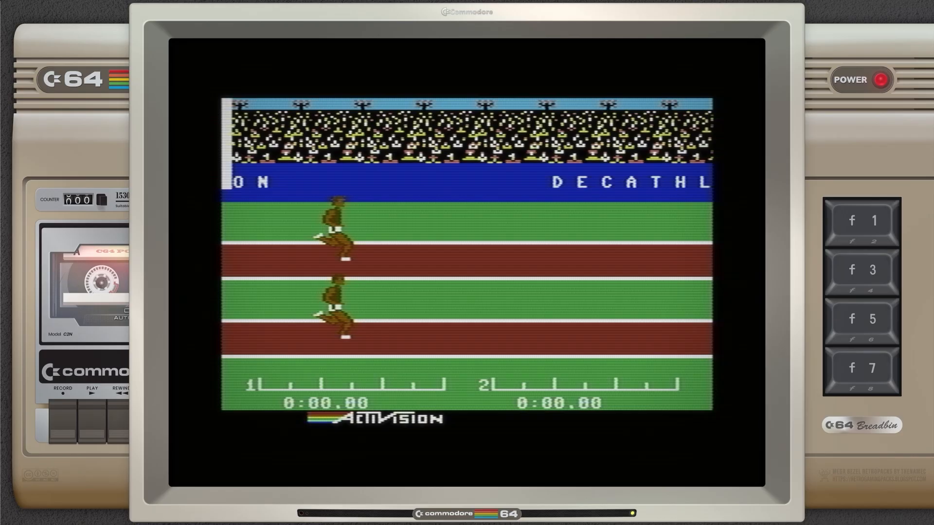
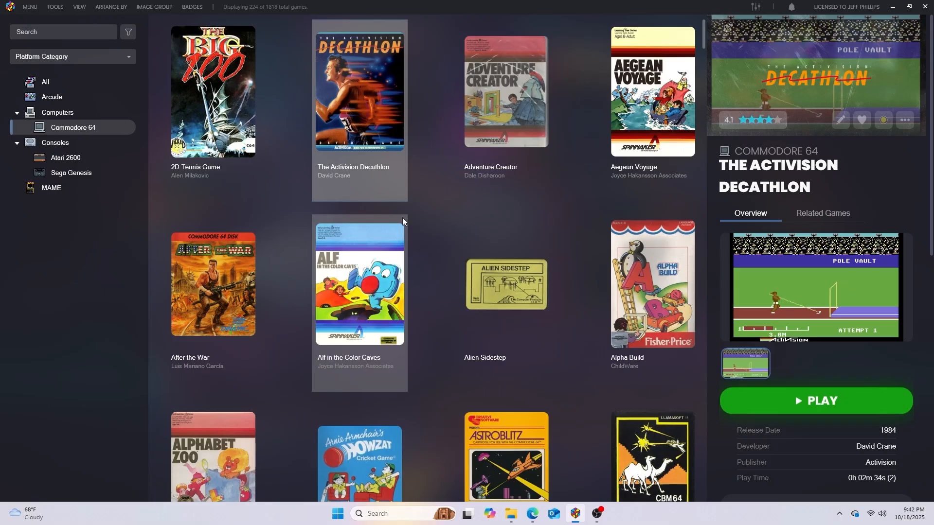
Switch to File Explorer and show the downloaded bezel packs in the Downloads folder
left_click(510, 514)
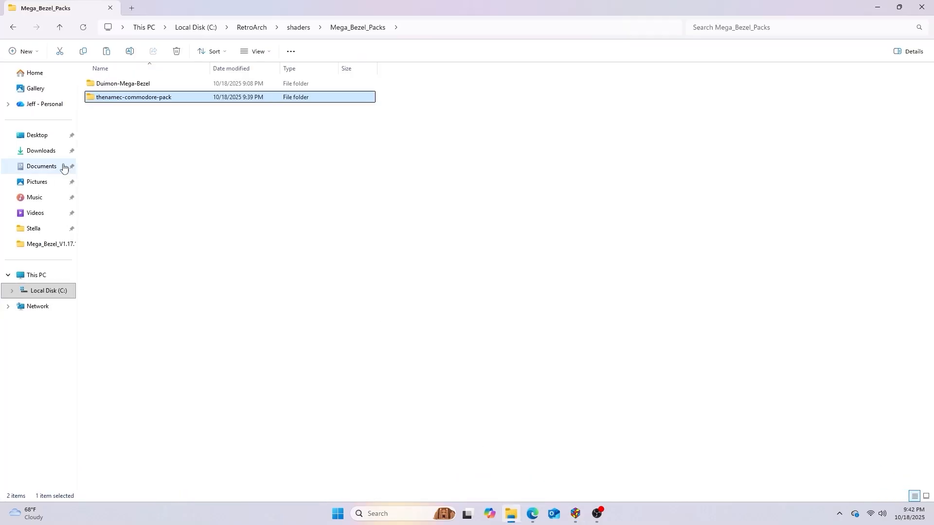
left_click(43, 151)
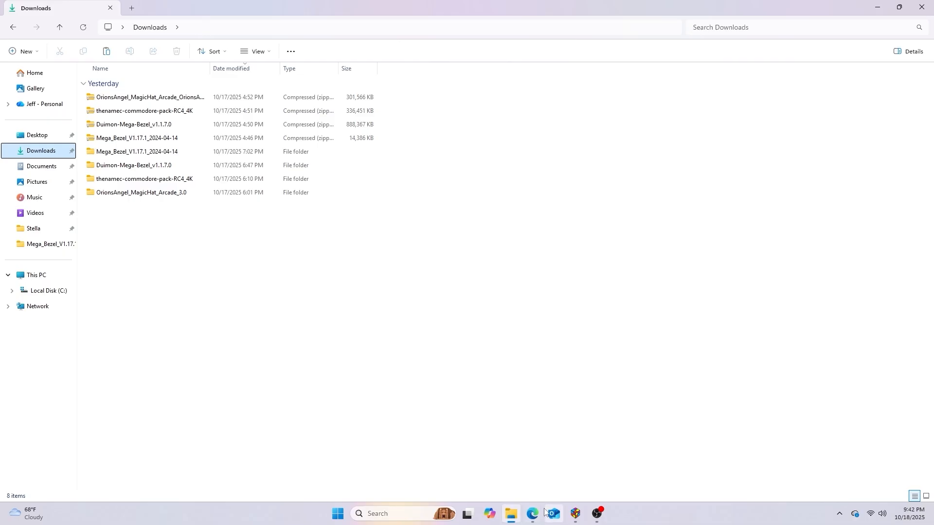
In the Edge browser, open the bookmarked MagicHat's OrionsAngel Mega Bezel MAME Arcade Setup page and read through the pack details
mouse_move(533, 514)
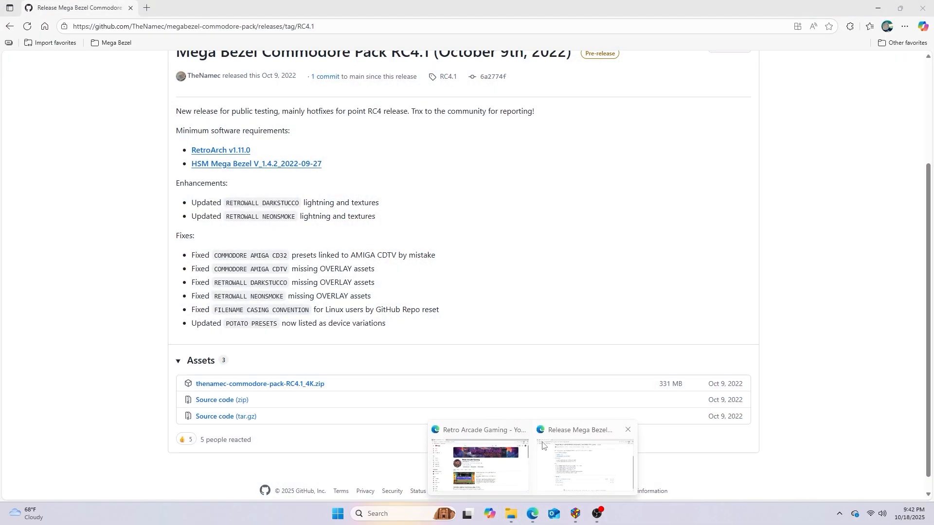
left_click(543, 446)
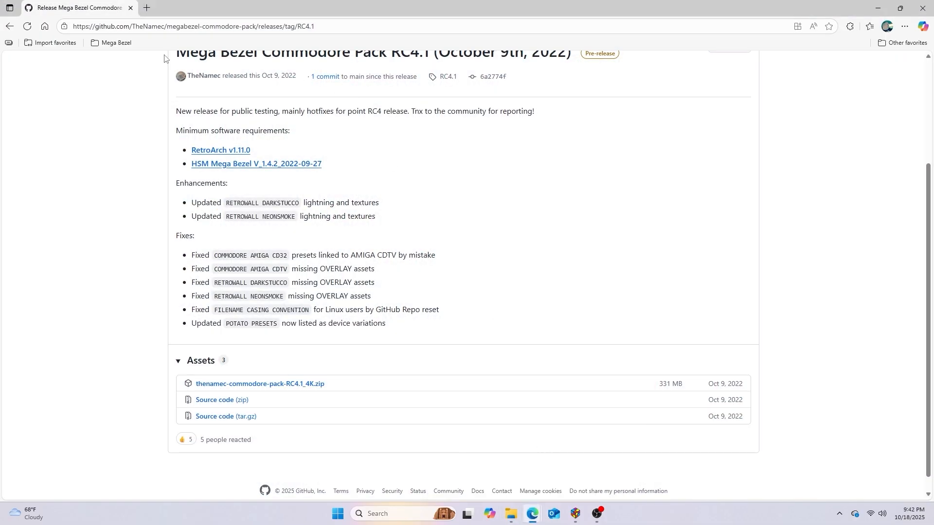
left_click(126, 44)
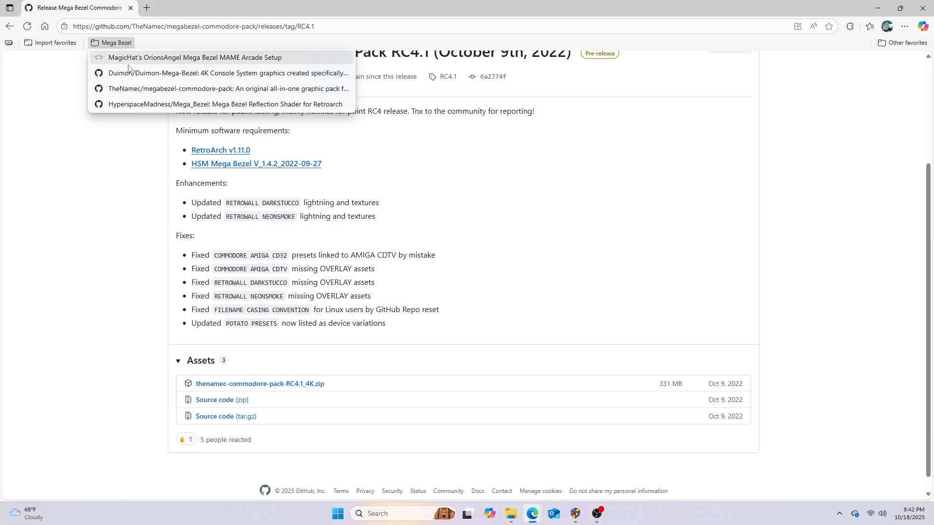
left_click(163, 59)
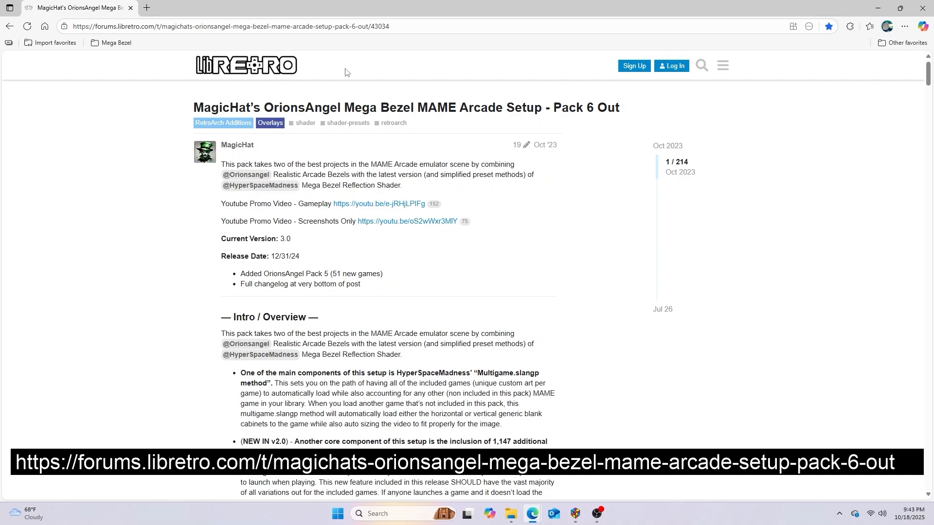
scroll(346, 73, "down", 15)
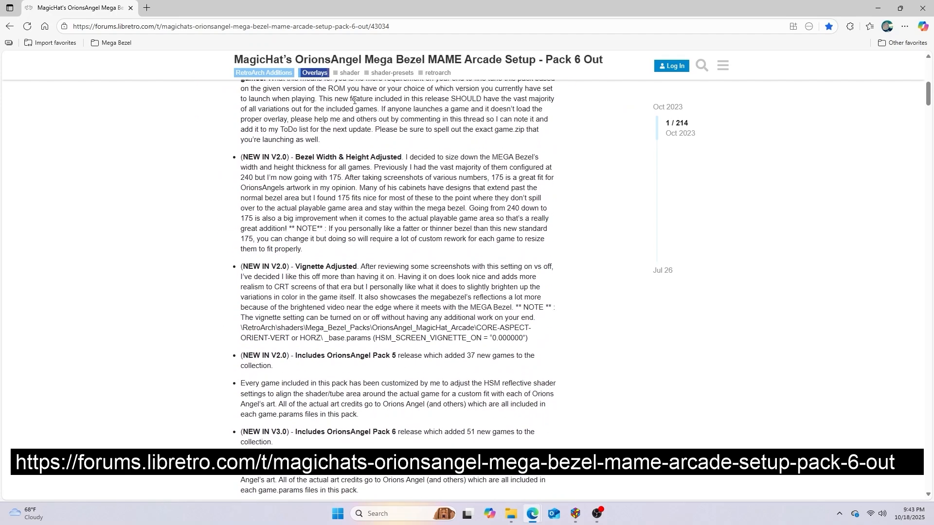
scroll(355, 133, "down", 1)
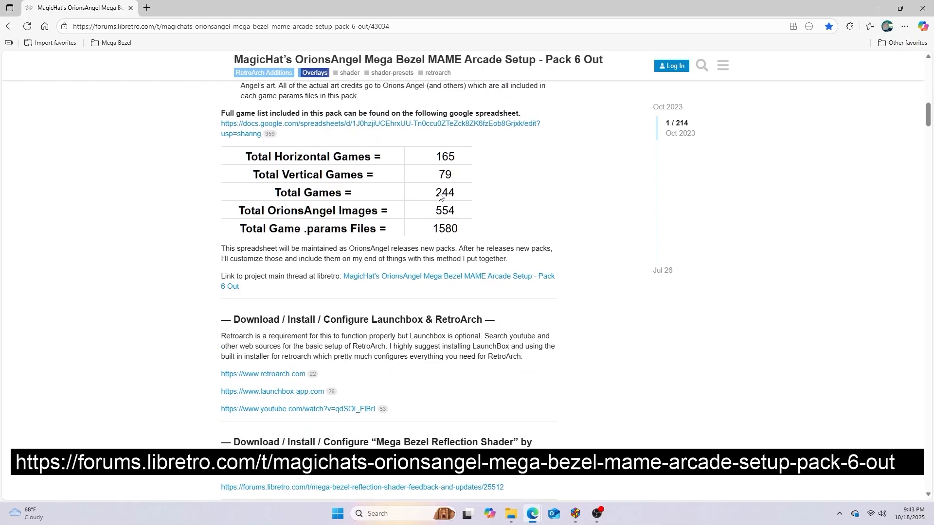
Read the download and extraction instructions for OrionsAngel_MagicHat_Arcade_3.0.zip and the incremental OrionsAngel Pack 6 update
scroll(452, 194, "down", 7)
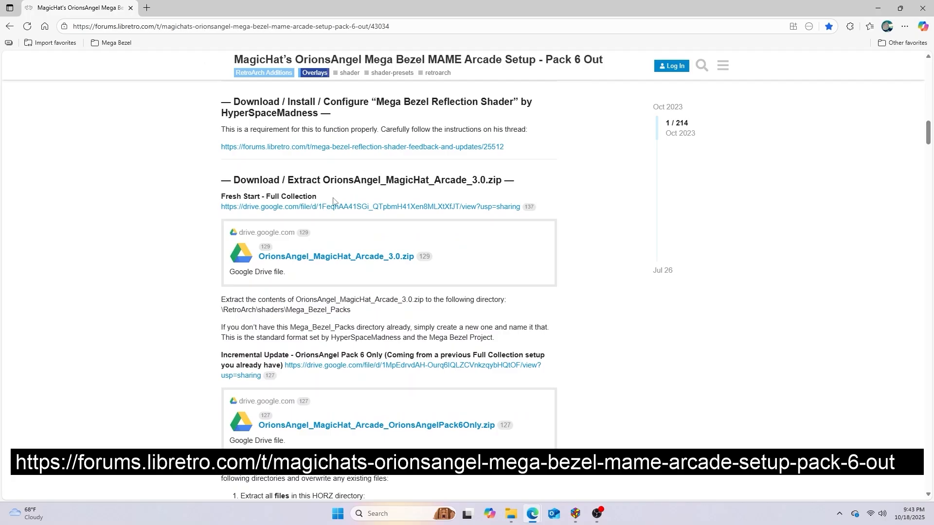
scroll(450, 186, "down", 3)
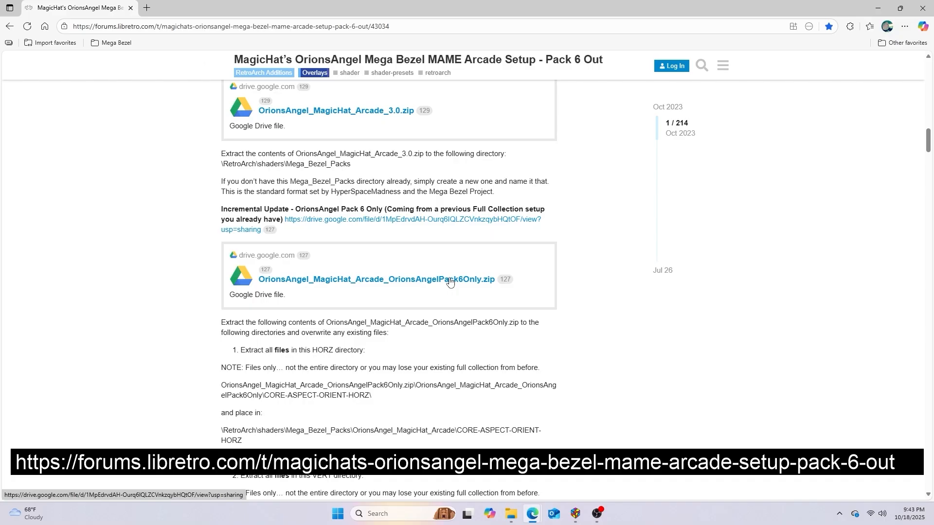
scroll(389, 124, "up", 1)
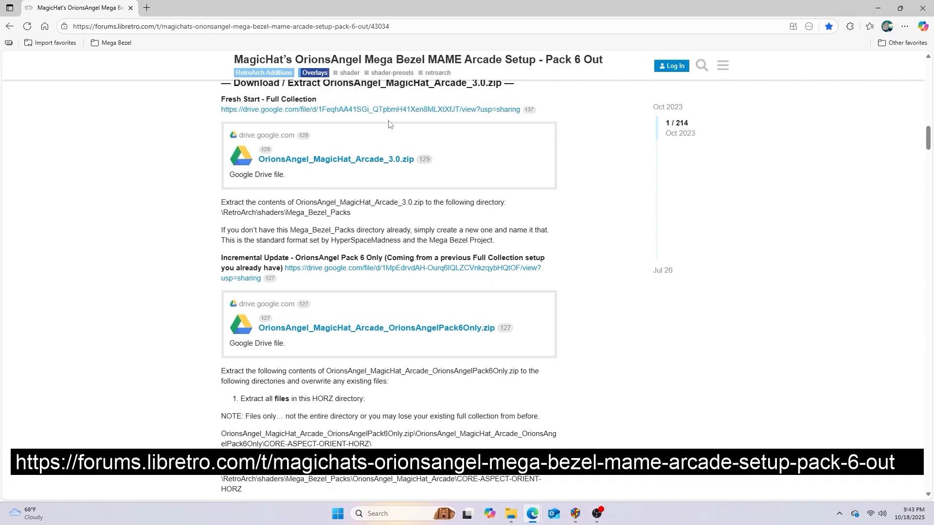
scroll(389, 124, "up", 1)
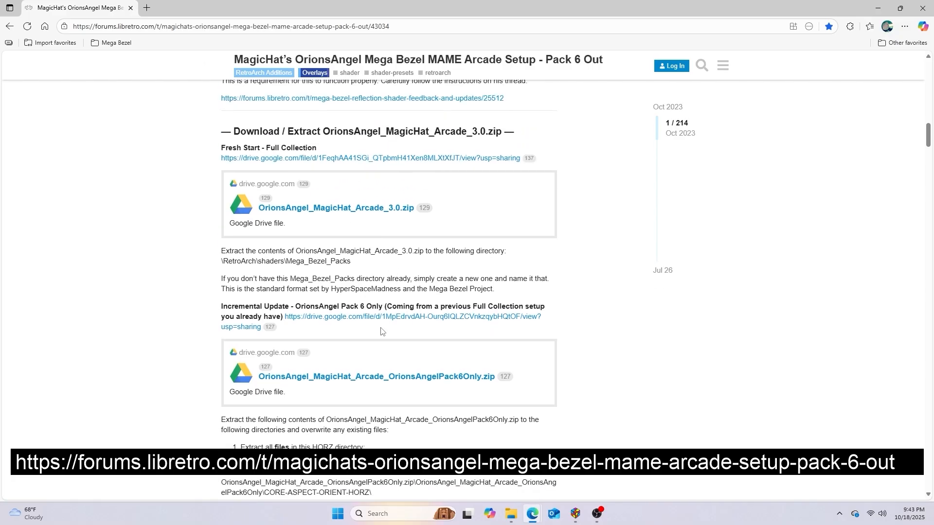
Switch to File Explorer and copy the OrionsAngel_MagicHat_Arcade folder from inside the extracted OrionsAngel_MagicHat_Arcade_3.0 folder in Downloads
left_click(504, 515)
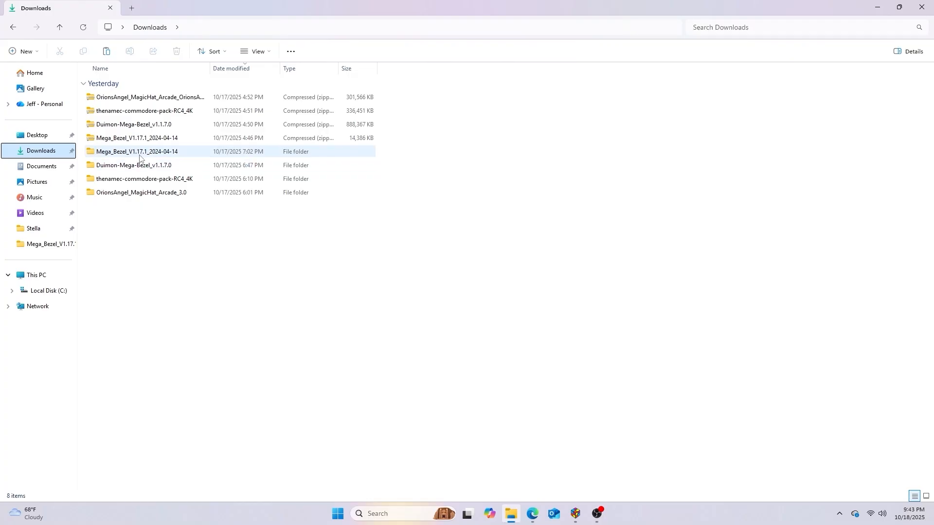
double_click(152, 195)
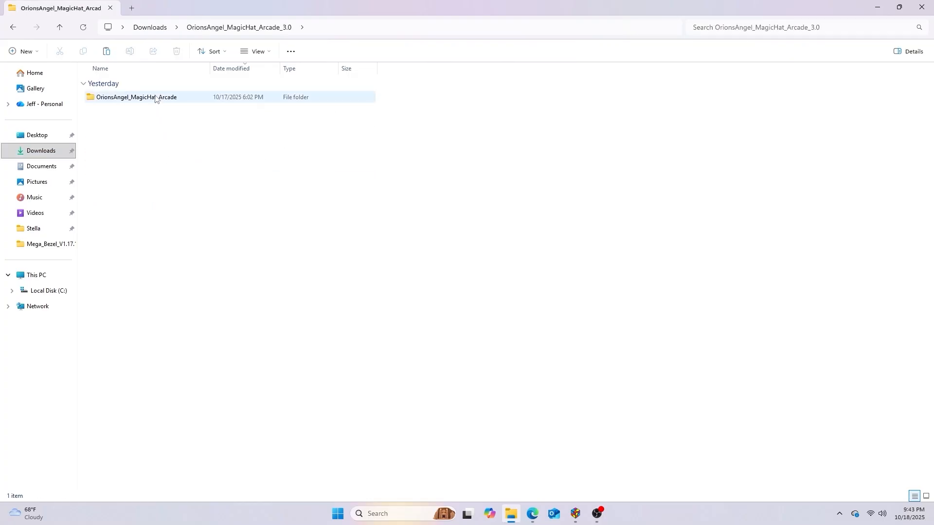
double_click(155, 98)
left_click(16, 29)
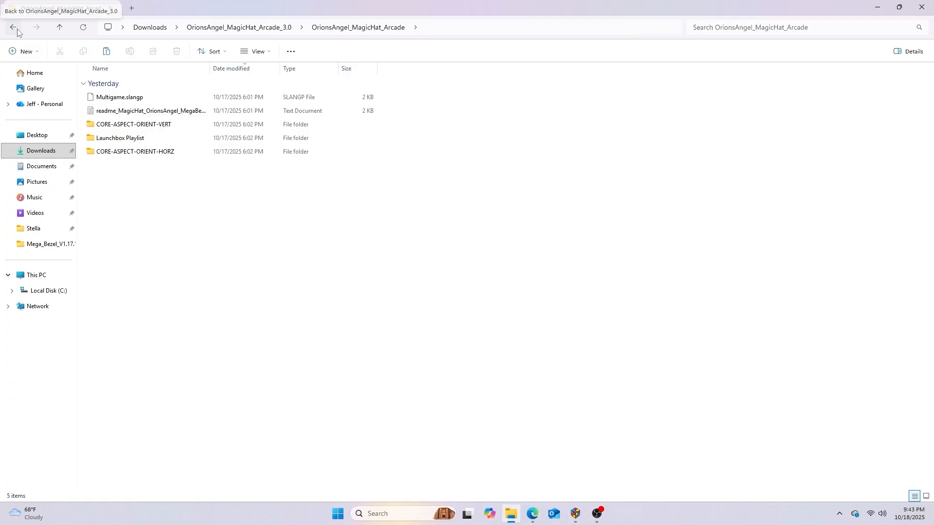
right_click(107, 101)
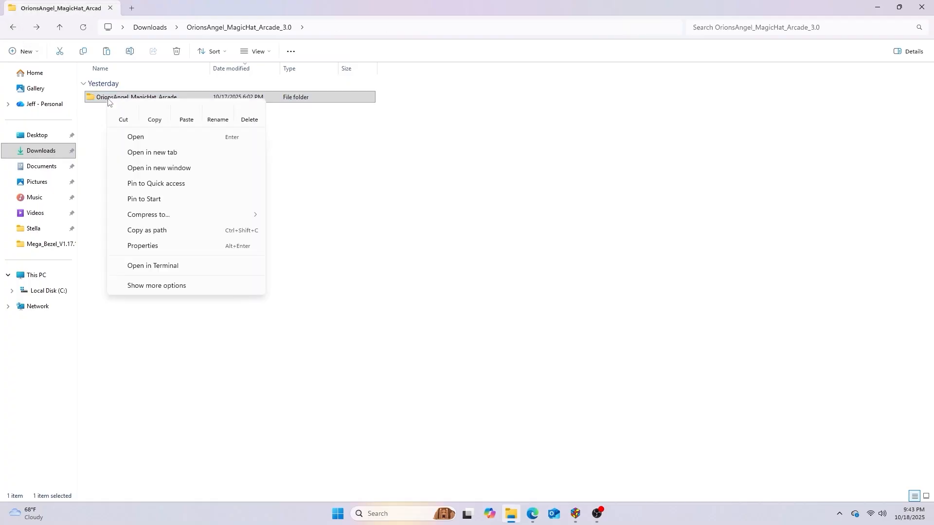
left_click(162, 121)
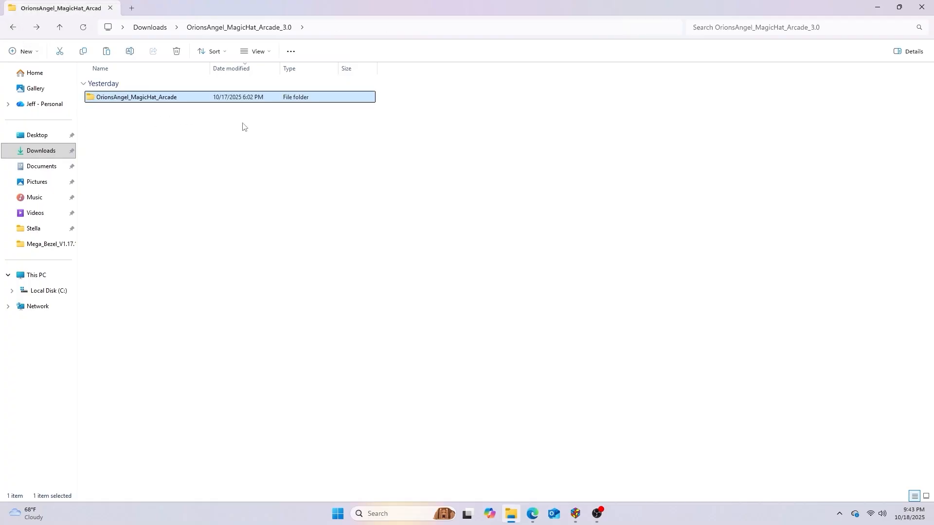
Check the target directory on the forum page in Edge and paste the copied folder into C:\RetroArch\shaders\Mega_Bezel_Packs in File Explorer
left_click(533, 514)
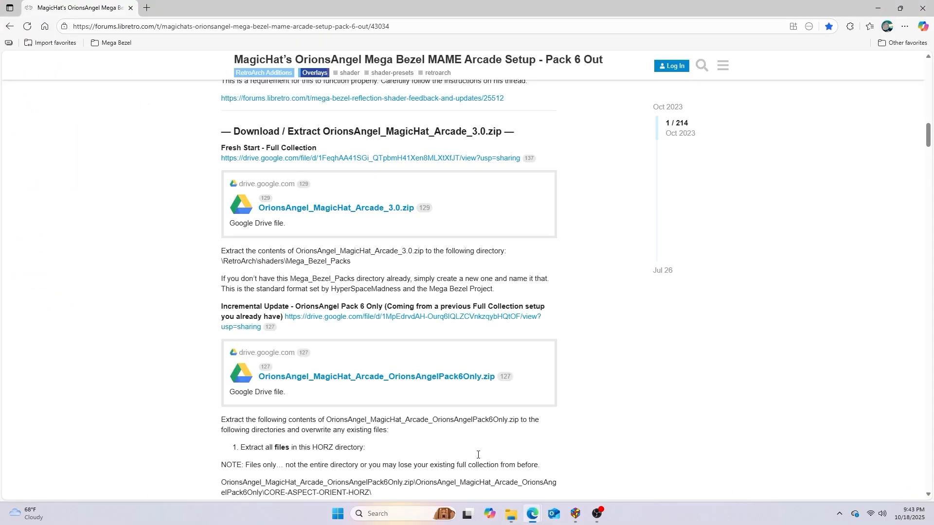
left_click(510, 522)
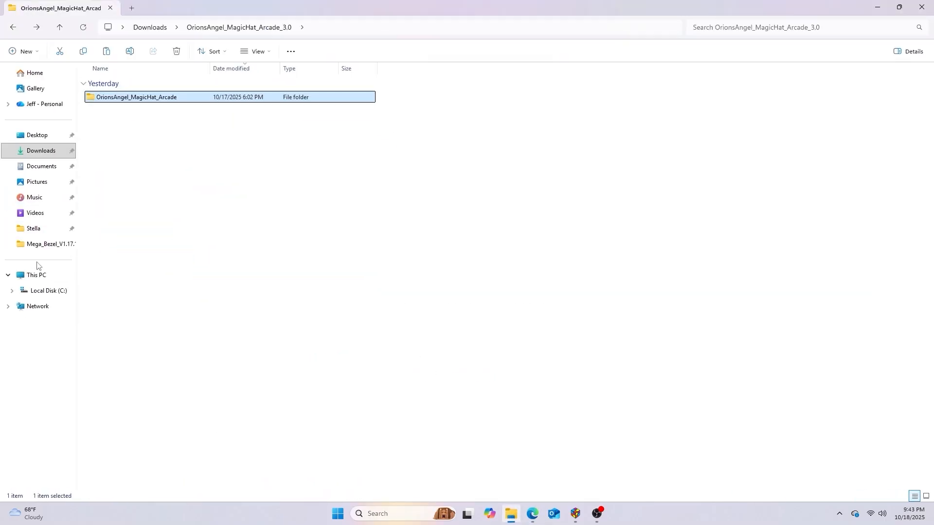
left_click(46, 291)
left_click(111, 170)
double_click(112, 171)
left_click(117, 305)
double_click(117, 306)
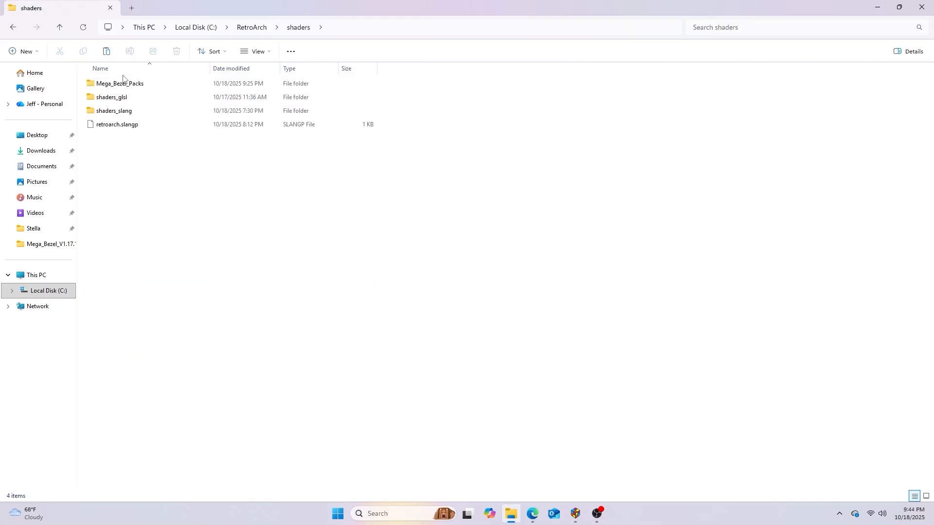
double_click(125, 87)
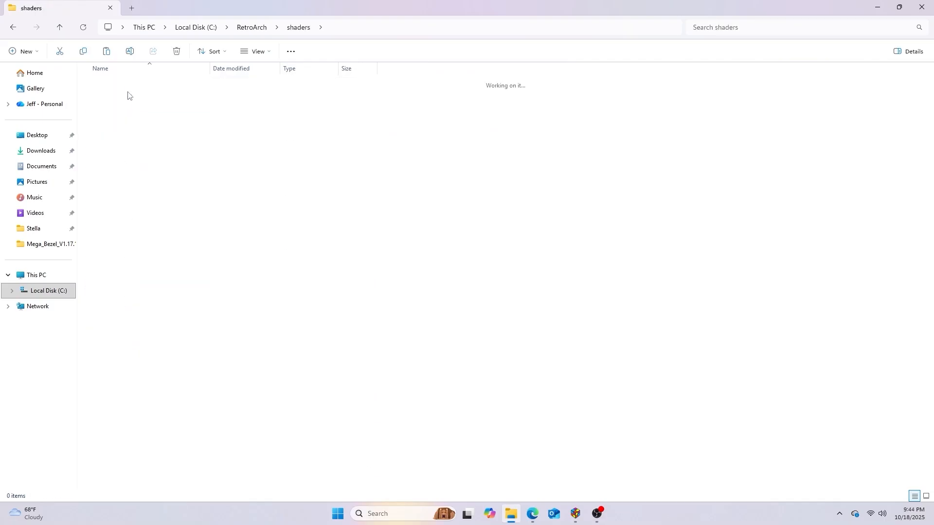
right_click(135, 145)
left_click(146, 154)
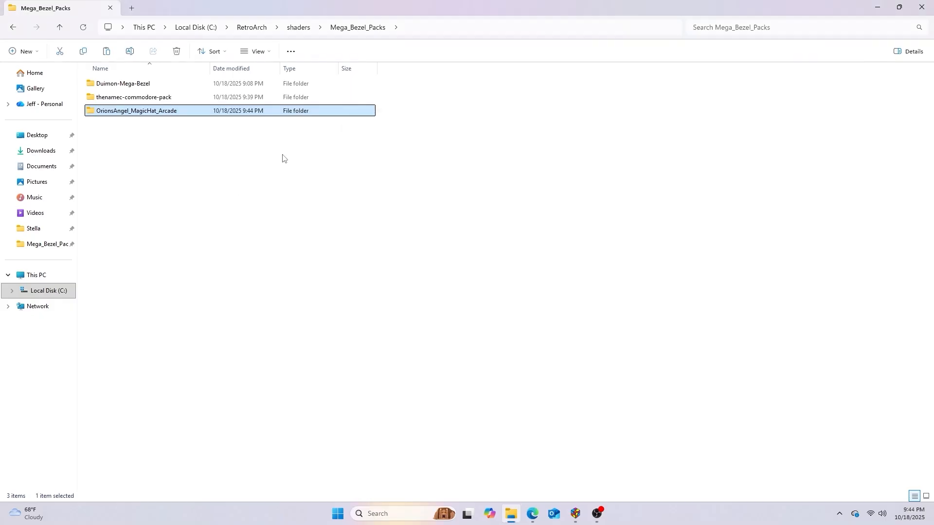
Go back to the Downloads folder and select the compressed OrionsAngel_MagicHat_Arcade update pack
left_click(45, 152)
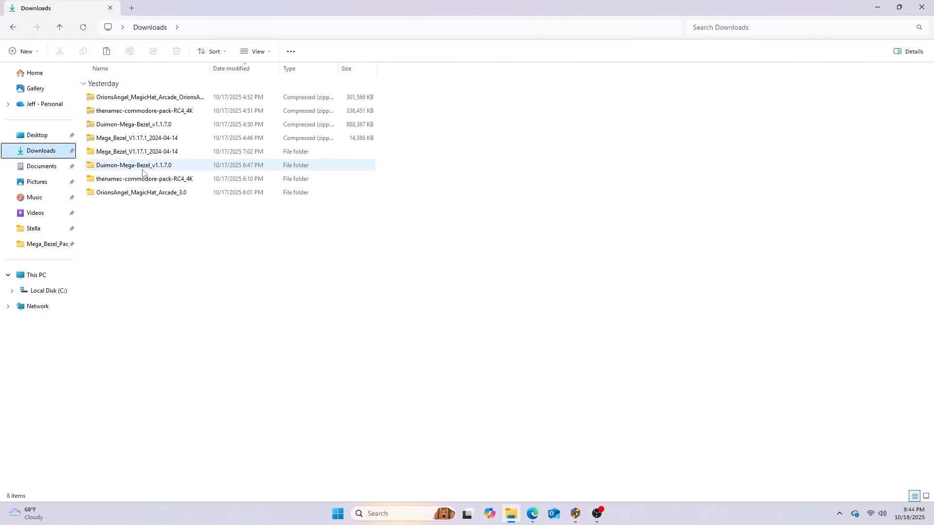
left_click(161, 100)
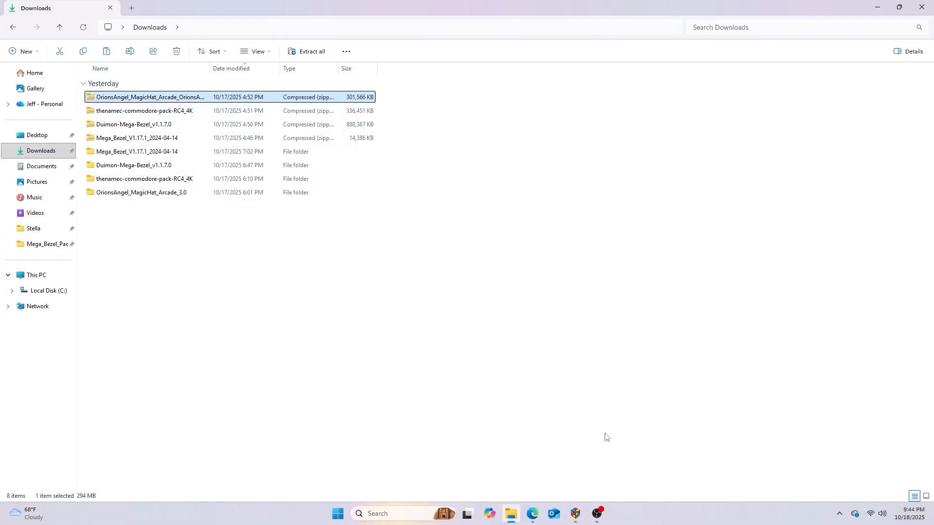
Switch to LaunchBox, show the MAME platform and launch Pac-Man
mouse_move(577, 514)
left_click(572, 489)
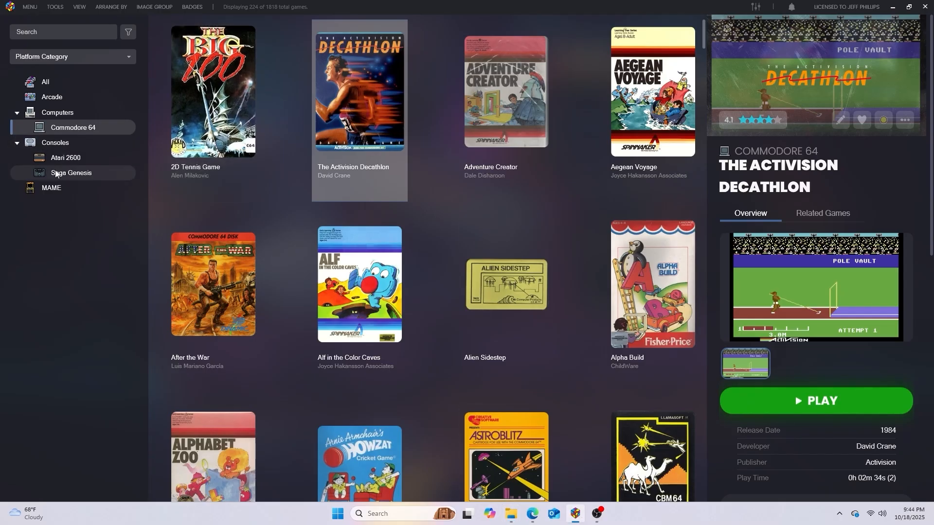
left_click(58, 190)
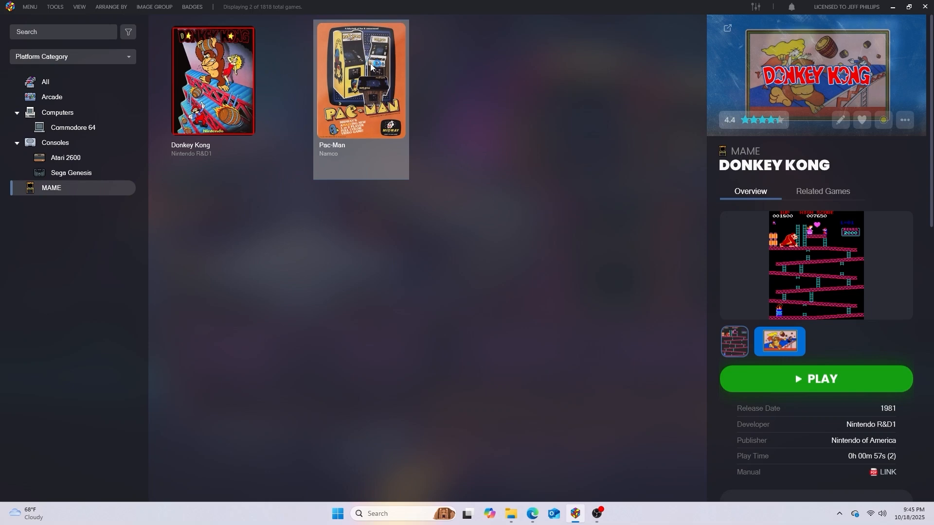
double_click(371, 66)
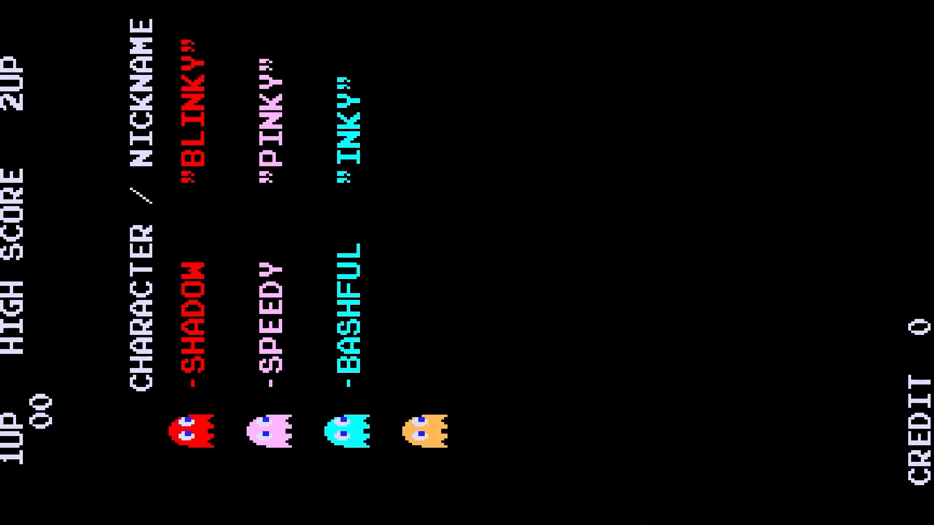
Bring up RetroArch's menu over the running Pac-Man game and open the Output section of the Video settings
key("F1")
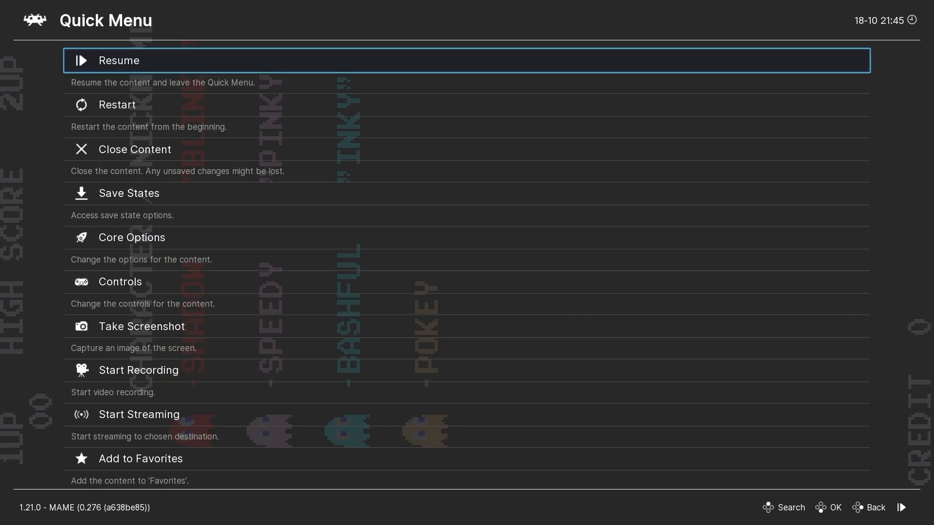
key("Down")
key("Down")
key("Down")
key("Down")
key("BackSpace")
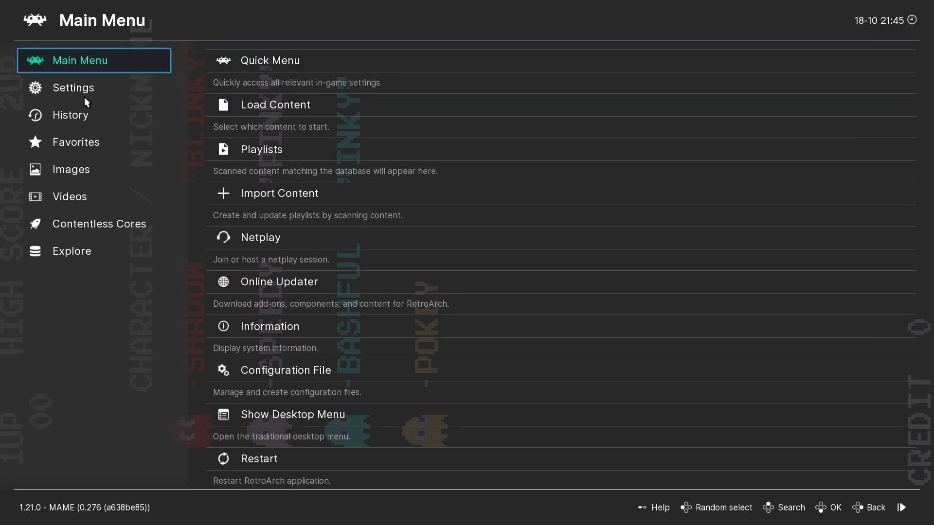
left_click(96, 92)
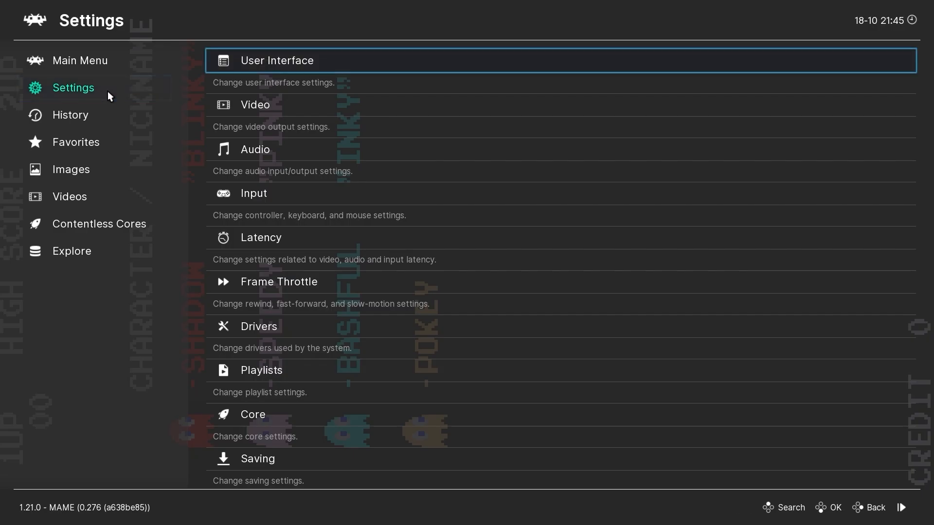
scroll(232, 101, "down", 1)
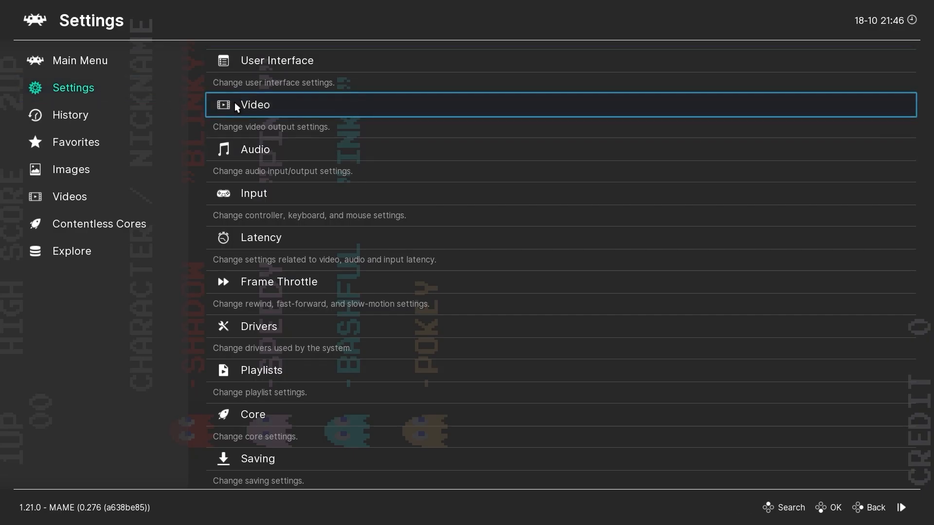
left_click(234, 102)
scroll(235, 102, "down", 4)
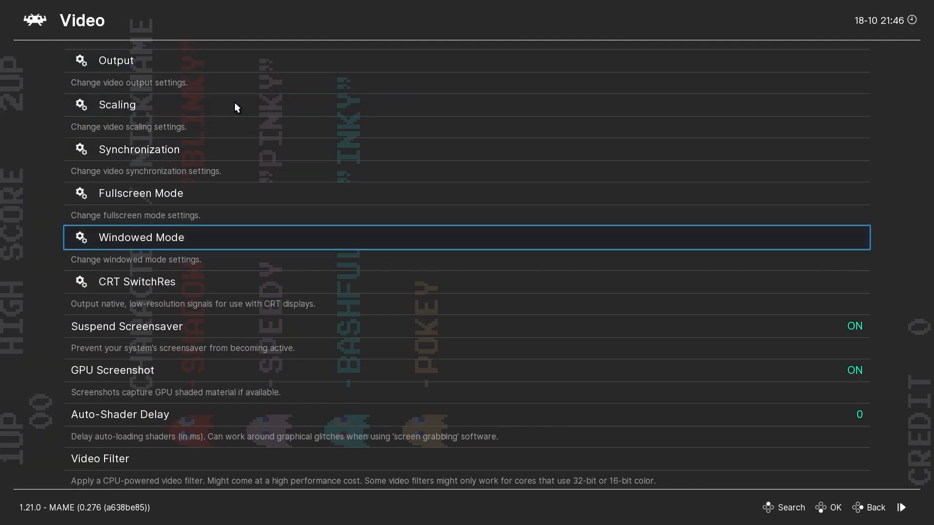
scroll(234, 103, "down", 2)
scroll(234, 102, "up", 6)
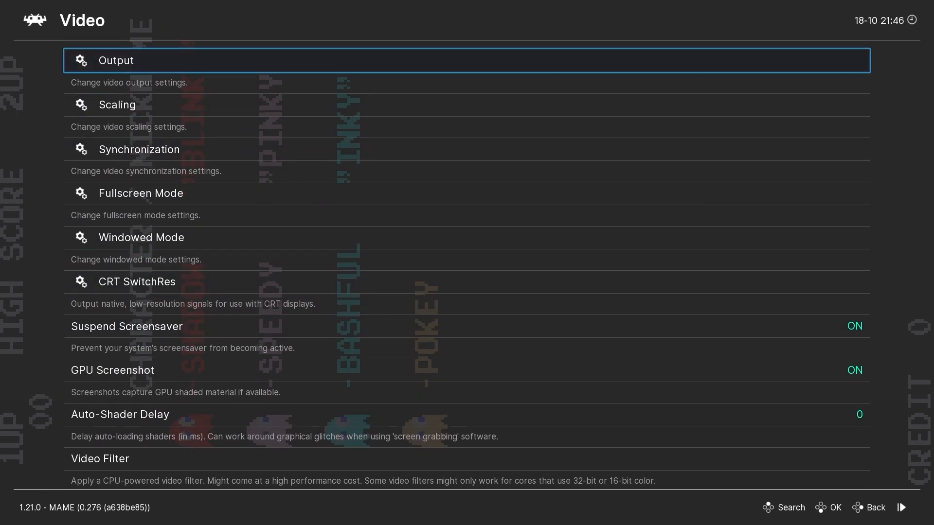
key("Return")
scroll(235, 103, "down", 3)
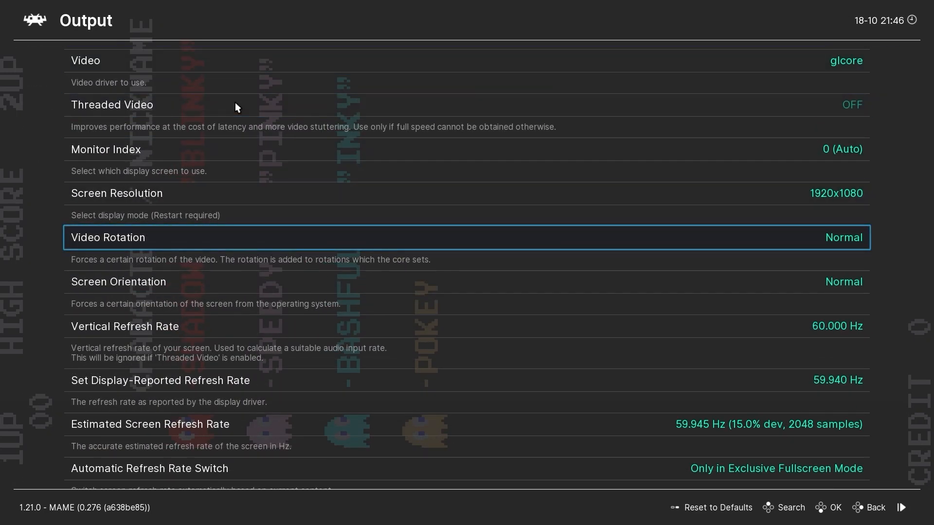
Try the Video Rotation at 90 deg and 180 deg
key("Return")
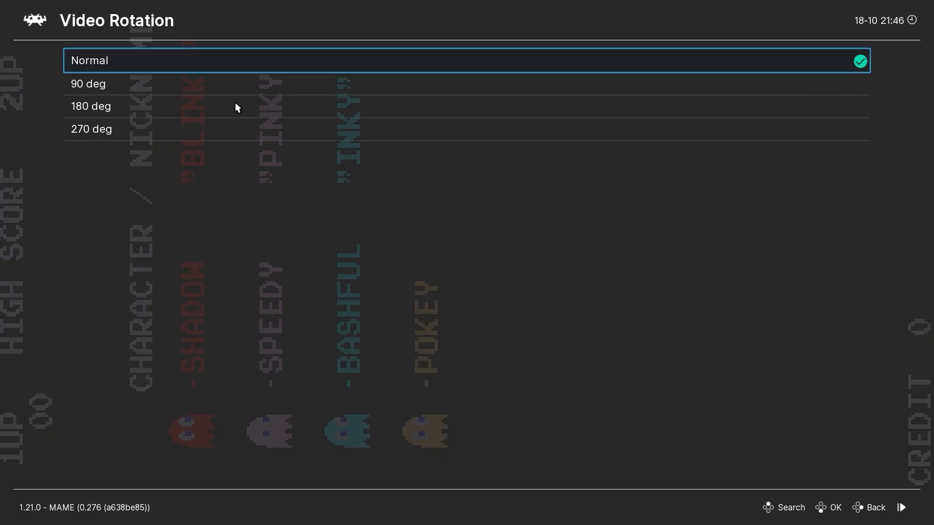
key("Down")
key("Return")
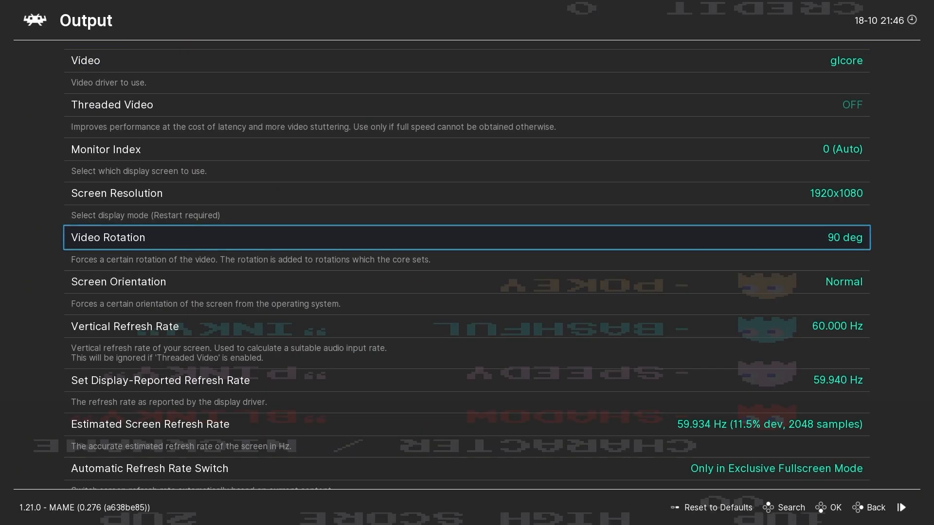
key("Return")
key("Down")
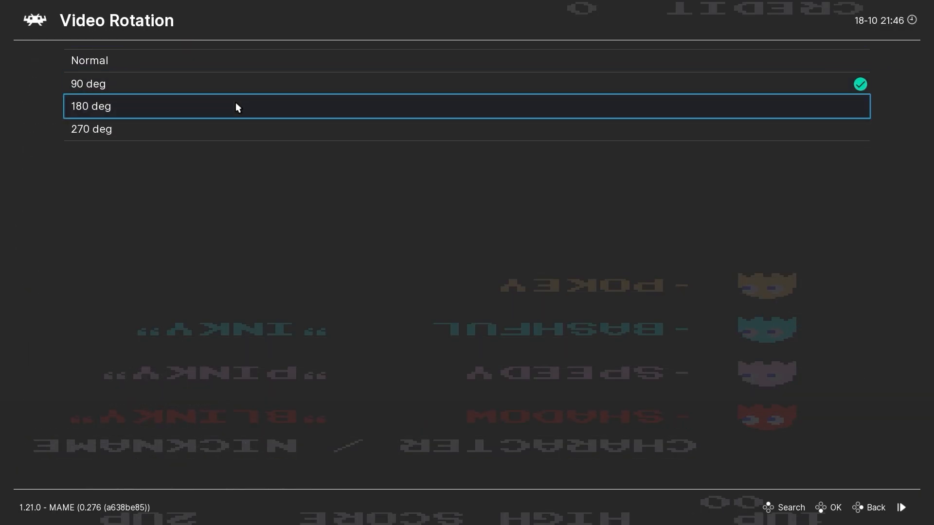
key("Return")
Set the Video Rotation to 270 deg and leave the video settings
key("Return")
key("Down")
key("Return")
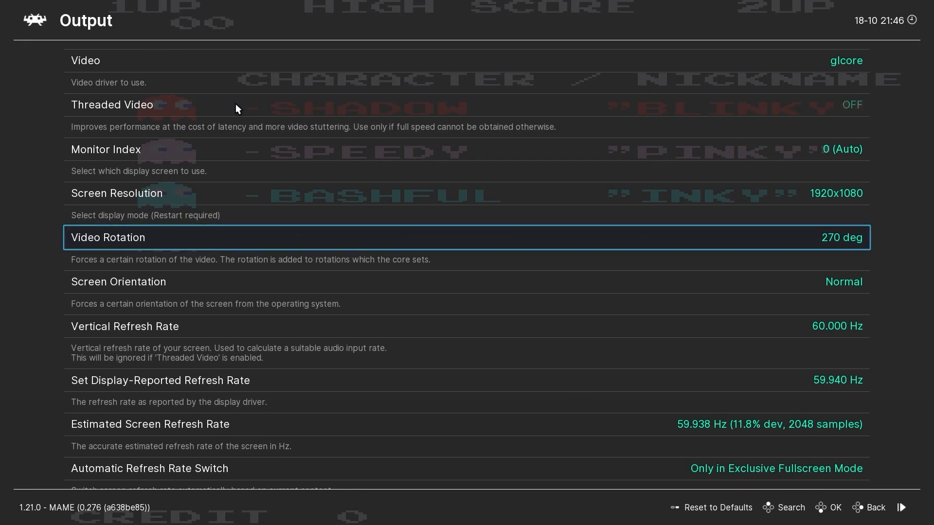
key("BackSpace")
key("BackSpace")
key("BackSpace")
Open the Shaders options in the Quick Menu of the running Pac-Man game
left_click(105, 61)
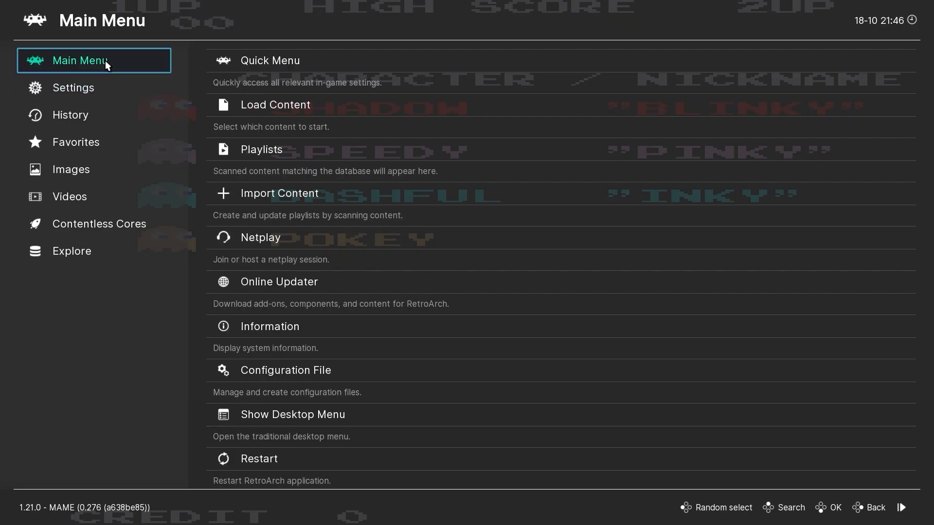
left_click(265, 64)
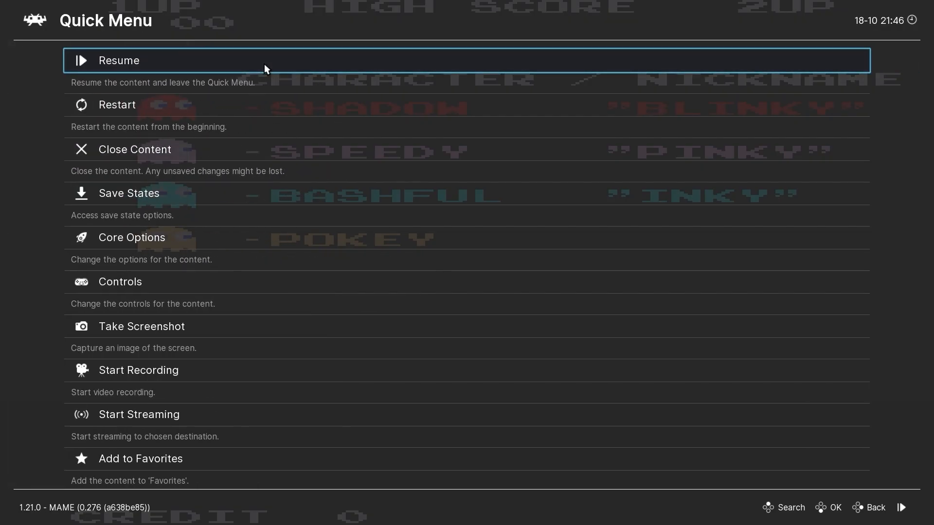
key("Down")
key("Down")
key("Down")
key("Down")
key("Down")
key("Down")
key("Down")
key("Down")
key("Down")
key("Down")
key("Down")
key("Down")
key("Down")
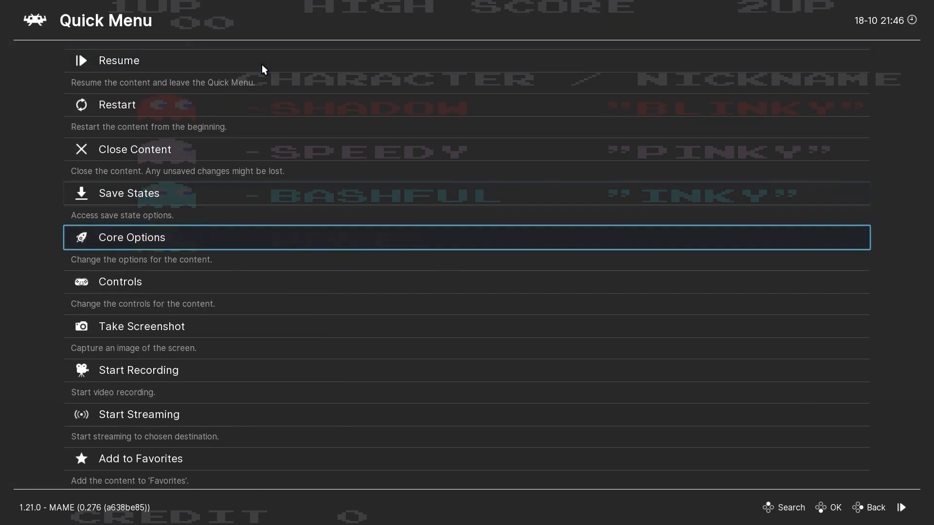
key("Down")
key("Down")
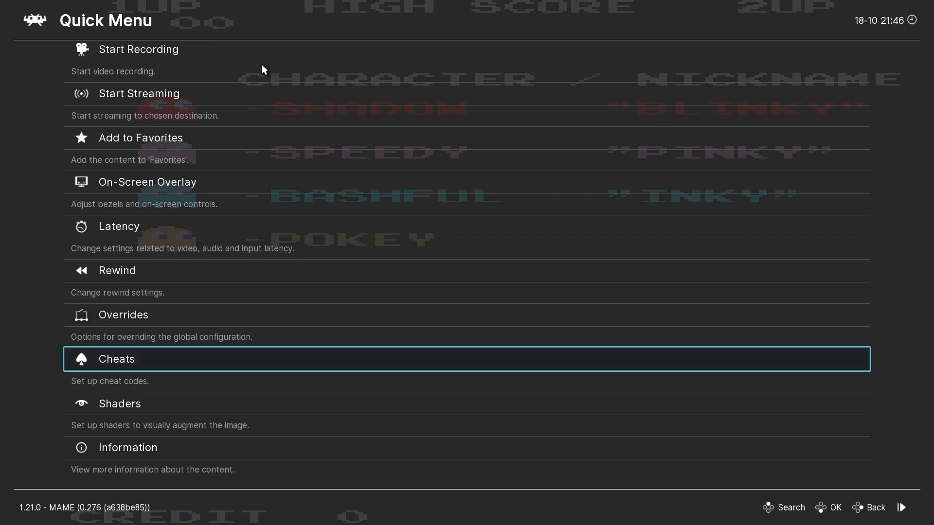
key("Return")
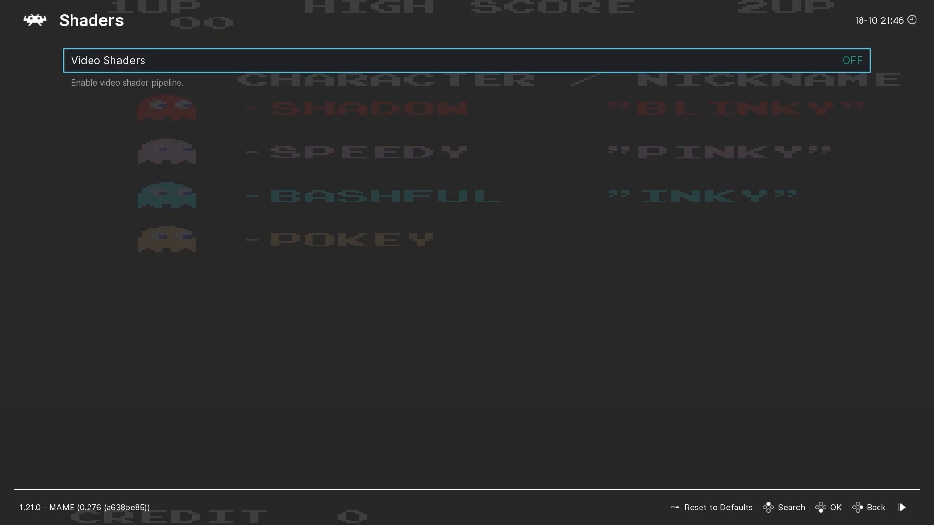
Turn on Video Shaders and browse the shader presets to the Mega_Bezel_Packs folder
key("Return")
key("Down")
key("Down")
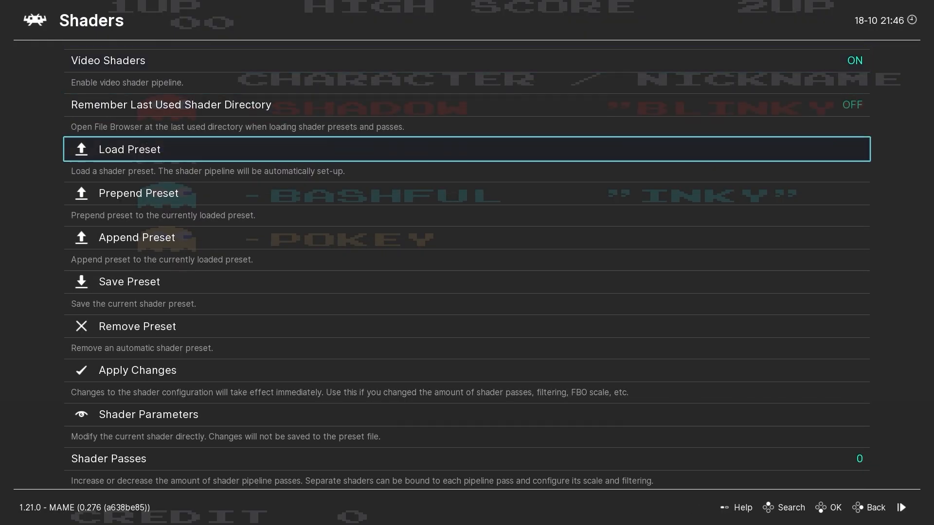
key("Return")
key("Down")
key("Down")
key("Up")
key("Return")
key("Down")
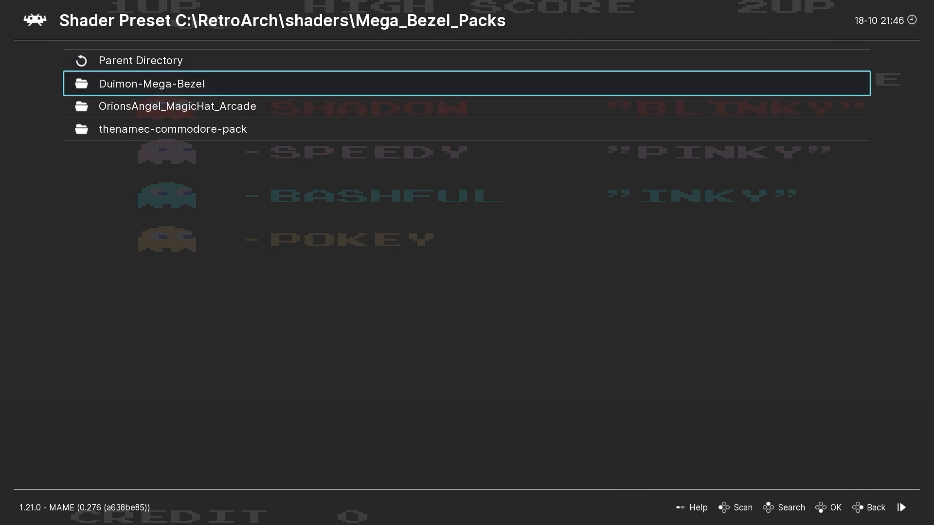
Load the Multigame.slangp preset from the OrionsAngel_MagicHat_Arcade folder for the running Pac-Man game
key("Down")
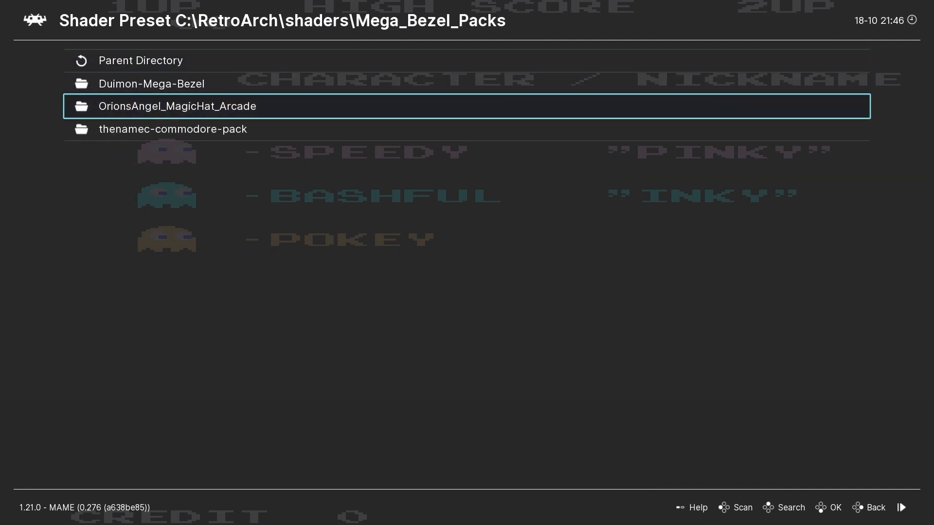
key("Return")
key("Down")
key("Down")
key("Down")
key("Down")
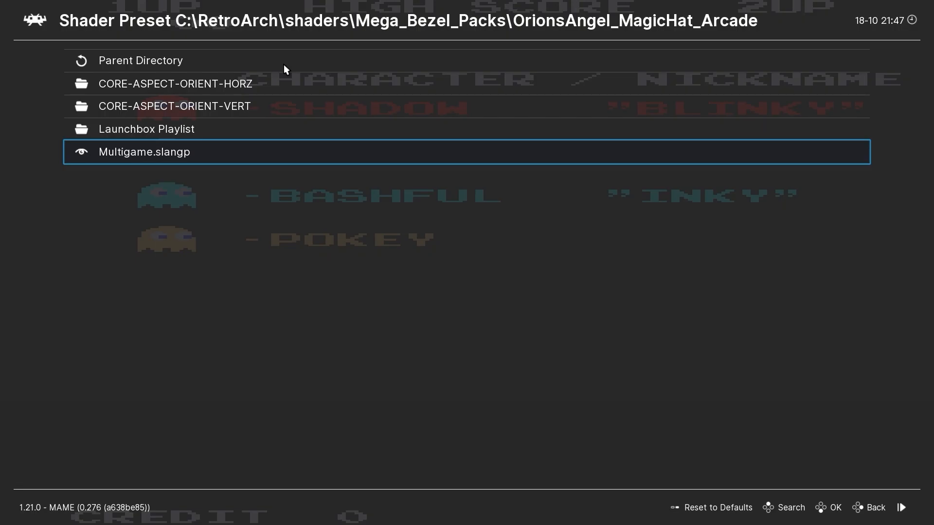
key("Return")
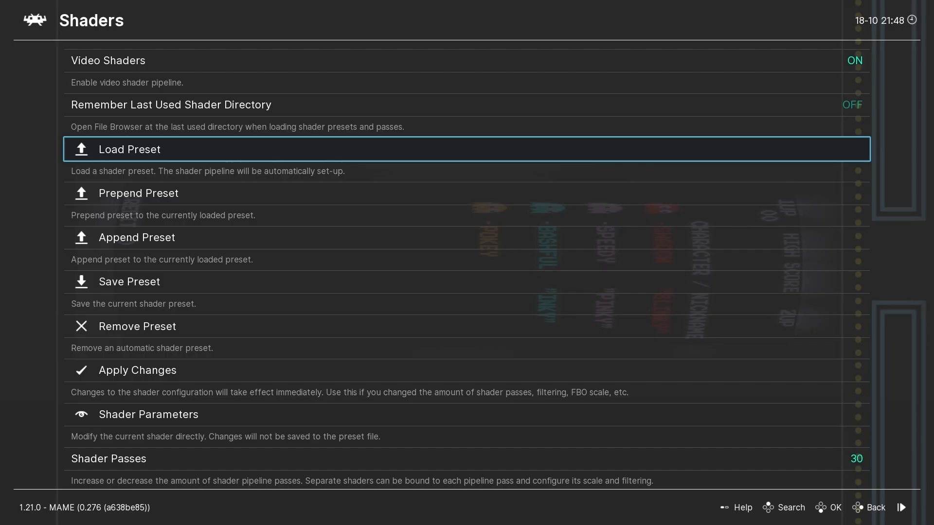
Change the Video Rotation in the video output settings so that the Pac-Man picture stands upright
right_click(283, 63)
right_click(284, 61)
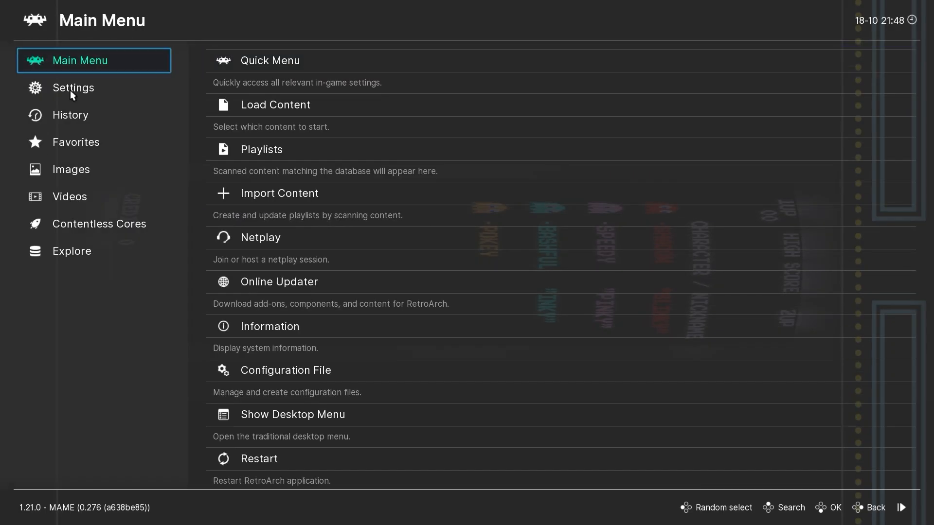
left_click(92, 77)
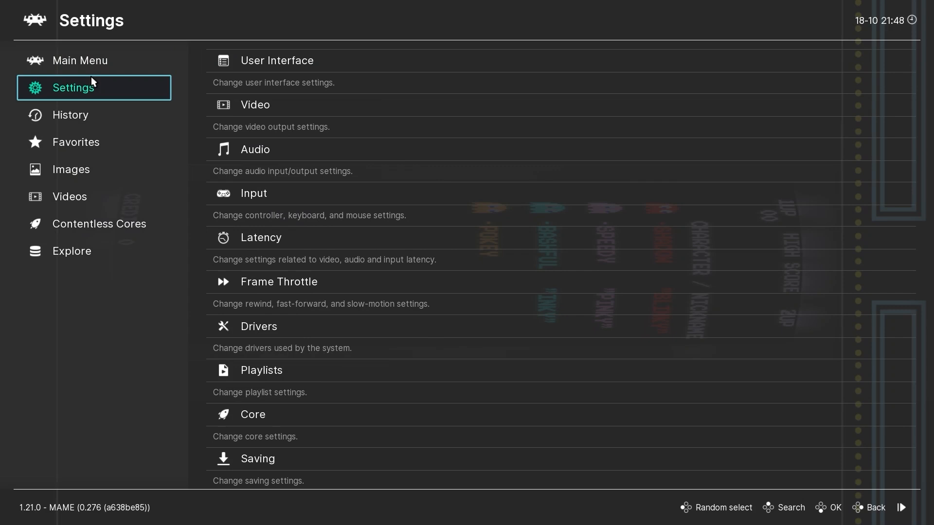
left_click(267, 104)
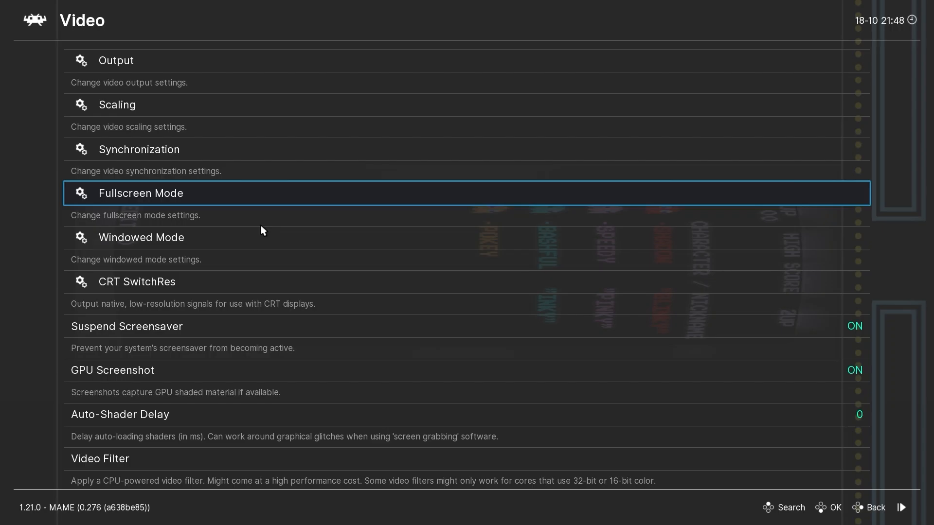
left_click(272, 59)
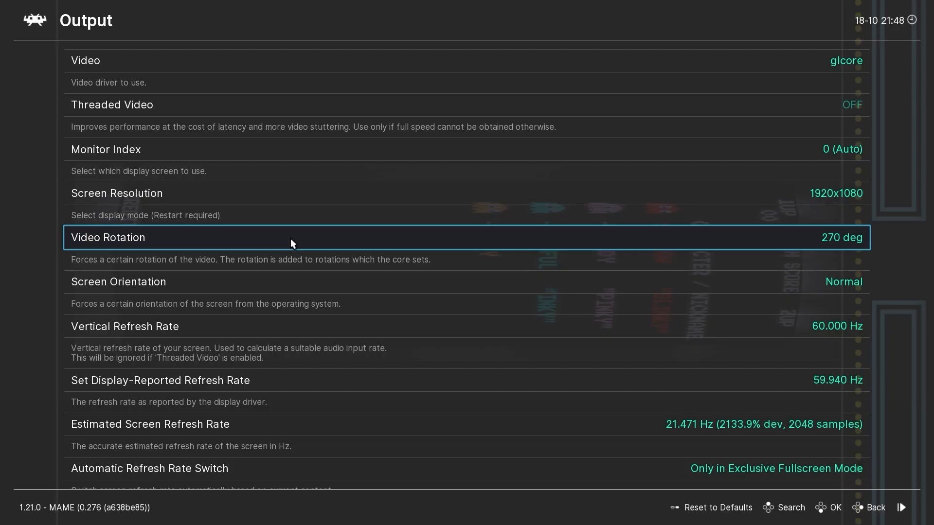
left_click(290, 239)
Leave the video settings and open the Shaders options in the Quick Menu of the running game
right_click(185, 56)
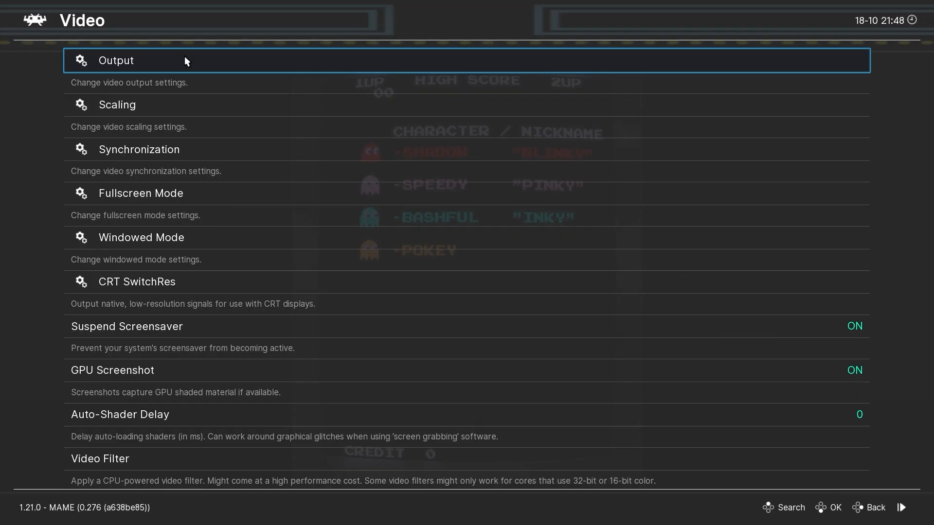
right_click(185, 56)
left_click(133, 108)
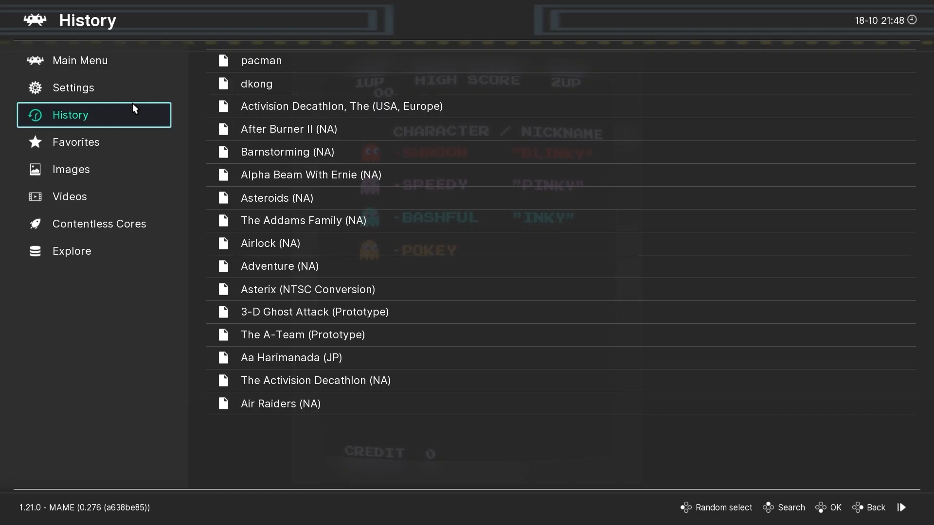
left_click(112, 88)
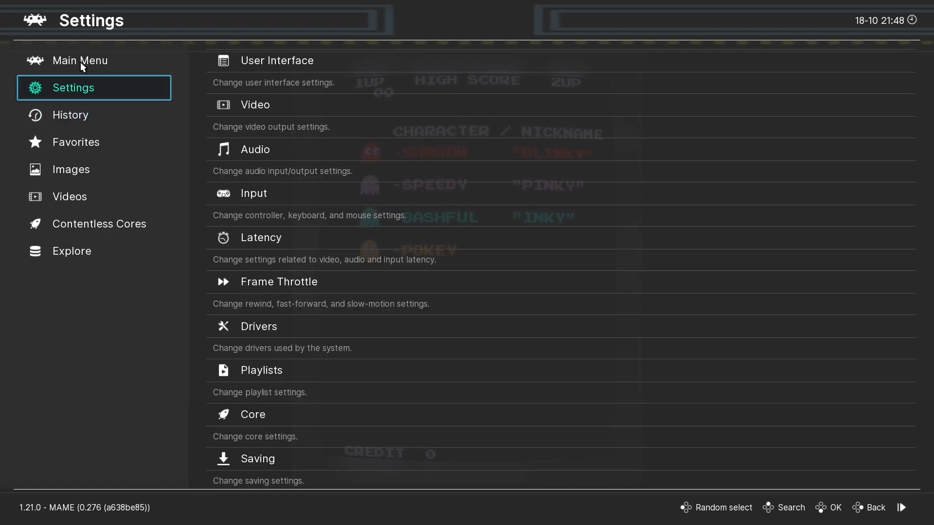
left_click(80, 62)
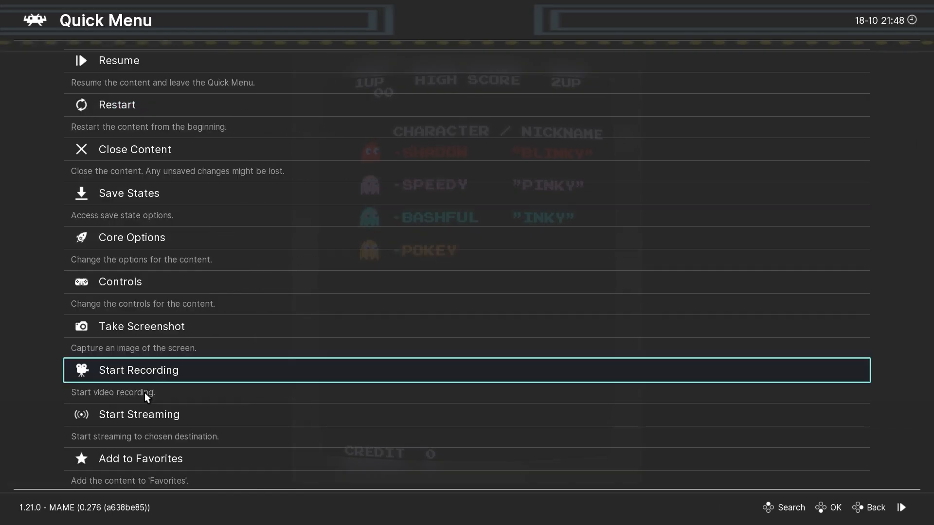
scroll(144, 393, "down", 6)
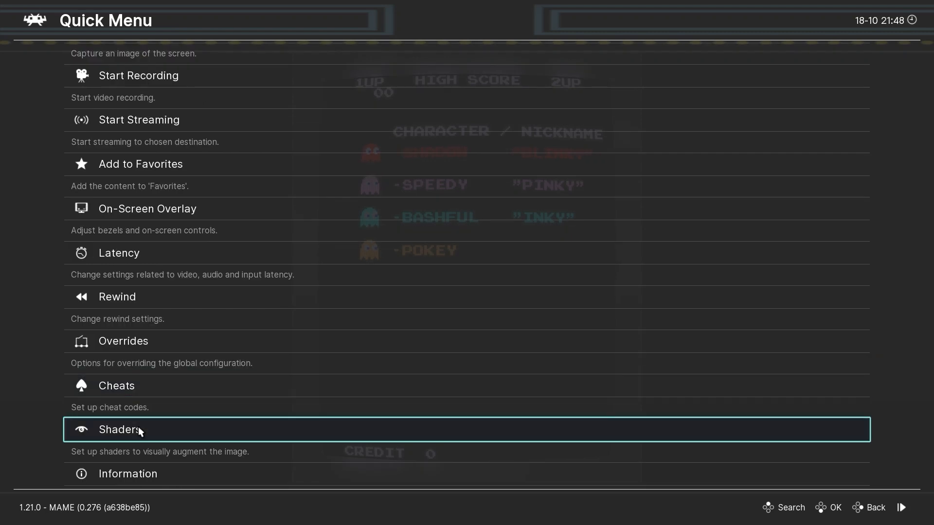
left_click(139, 430)
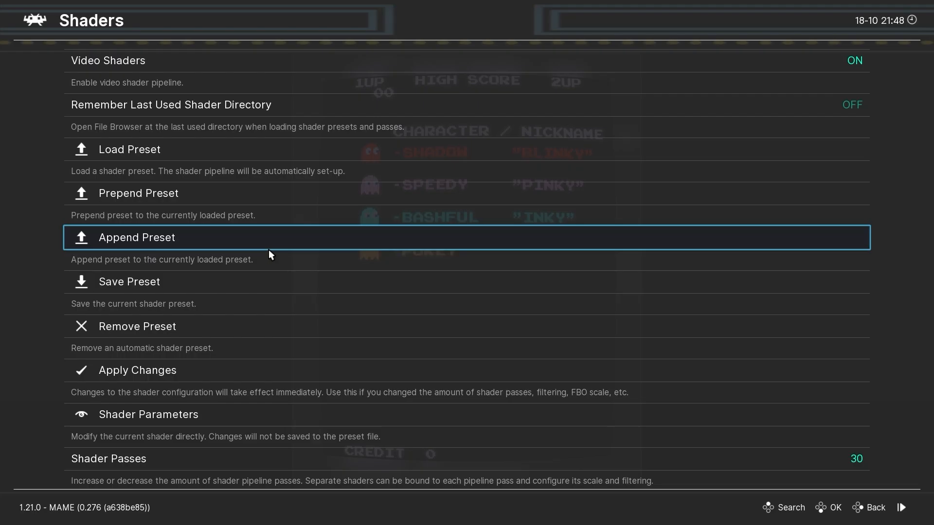
Look over the options for saving the current shader preset and return to the Quick Menu
key("Down")
key("Return")
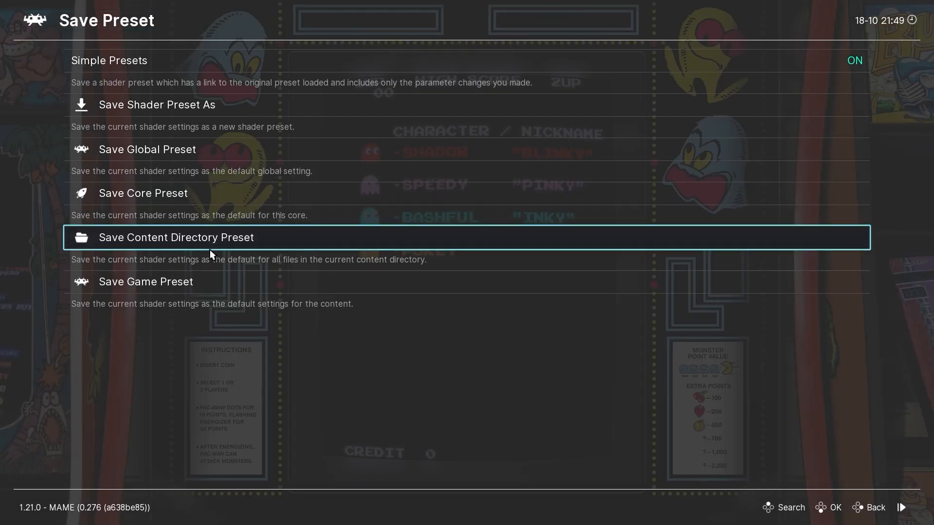
right_click(209, 248)
right_click(202, 289)
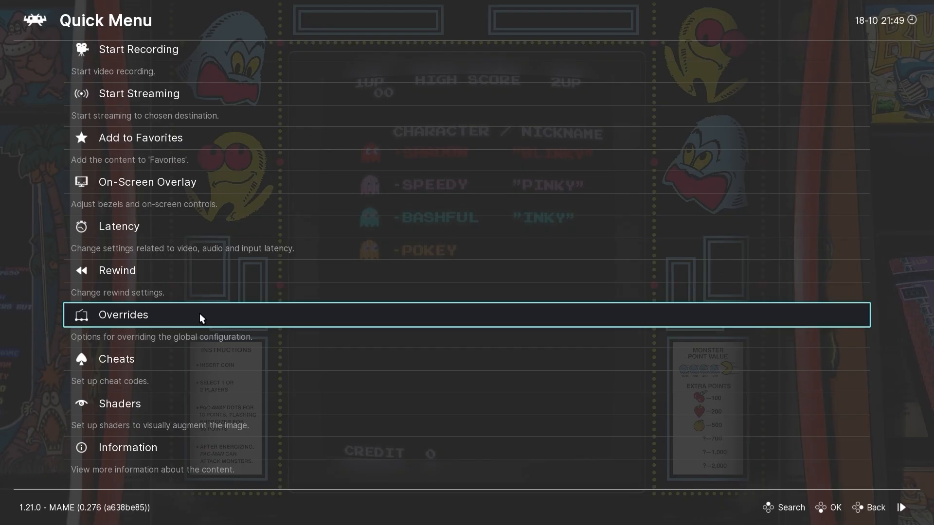
Check the Overrides options of the running game and resume Pac-Man
left_click(199, 313)
left_click(194, 281)
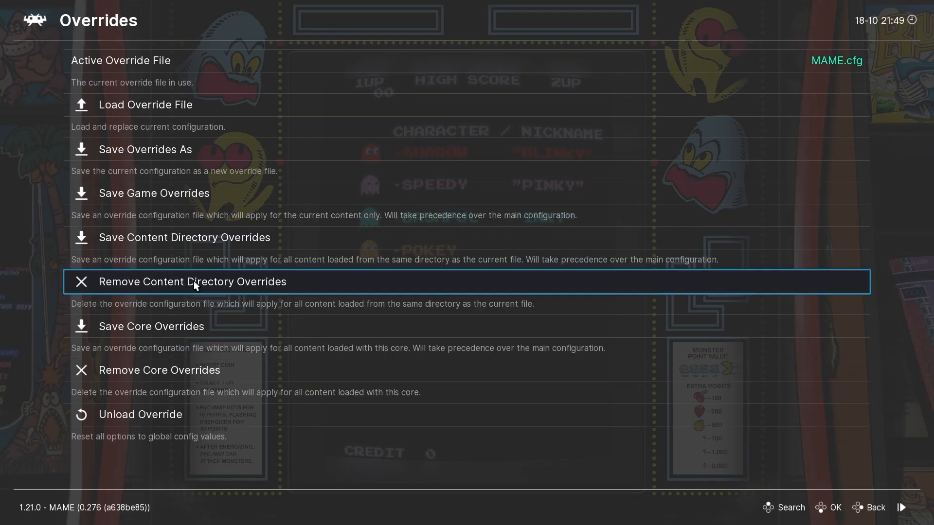
right_click(193, 281)
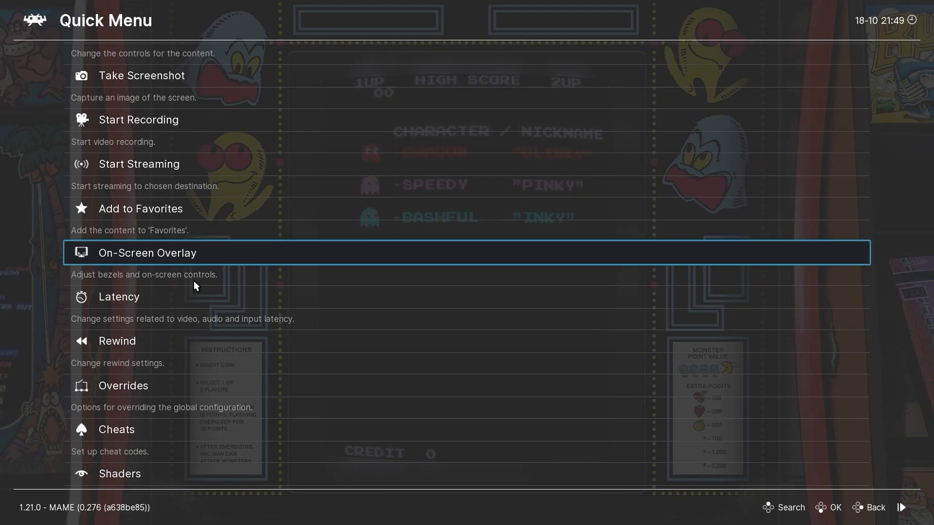
scroll(194, 282, "up", 10)
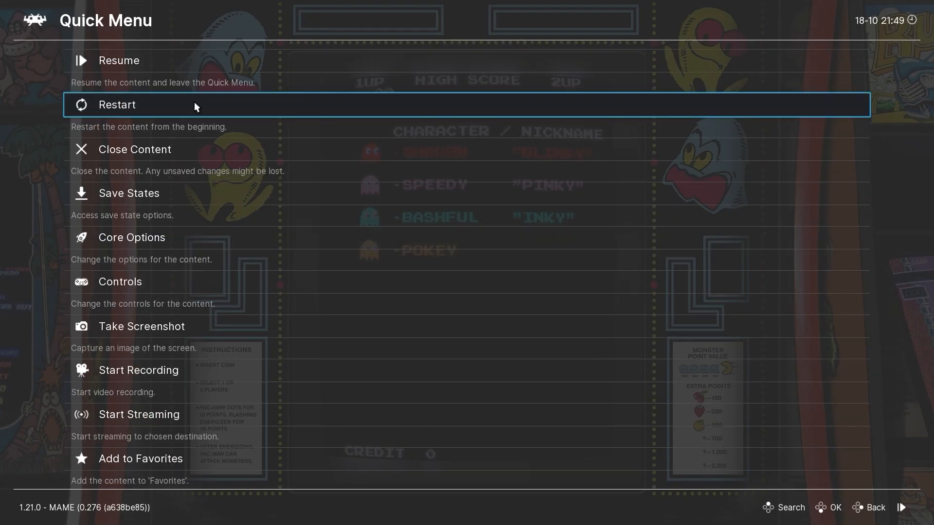
left_click(186, 64)
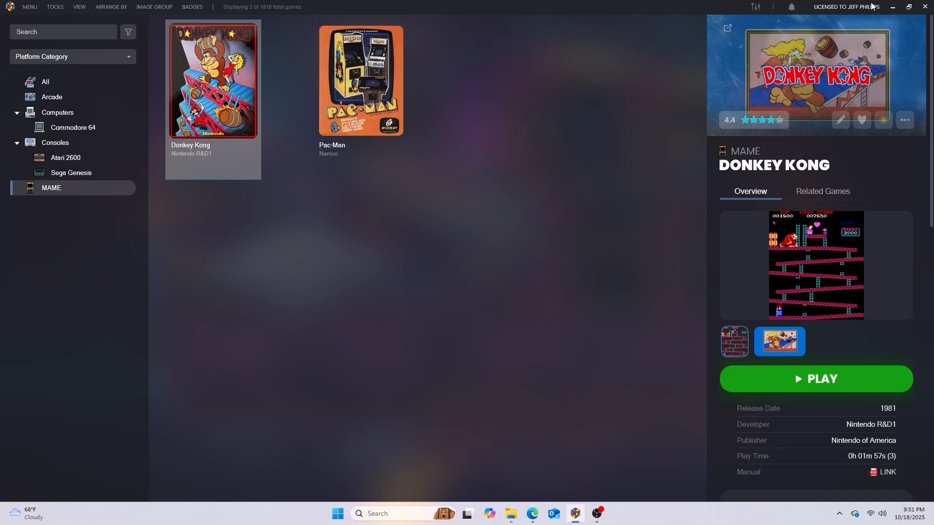
Close LaunchBox, the Downloads folder window and the browser window with the MagicHat forum thread
left_click(926, 6)
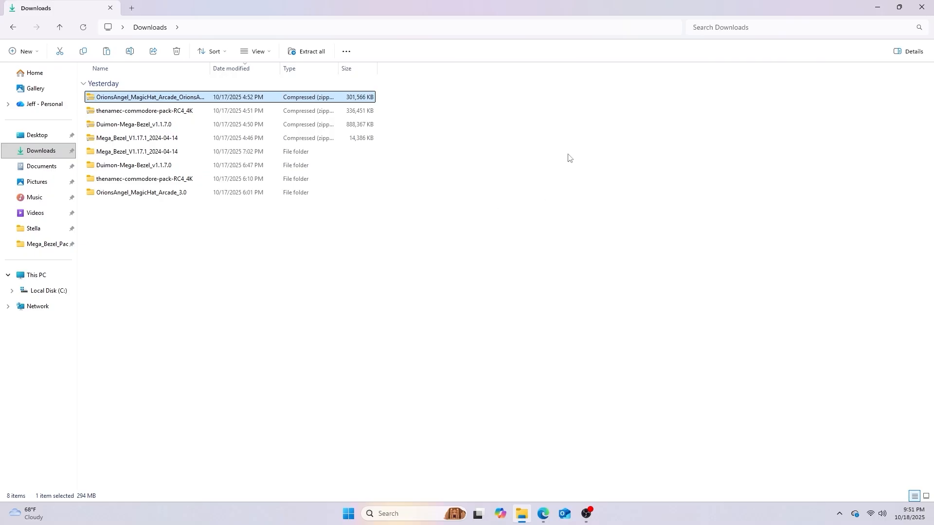
left_click(925, 5)
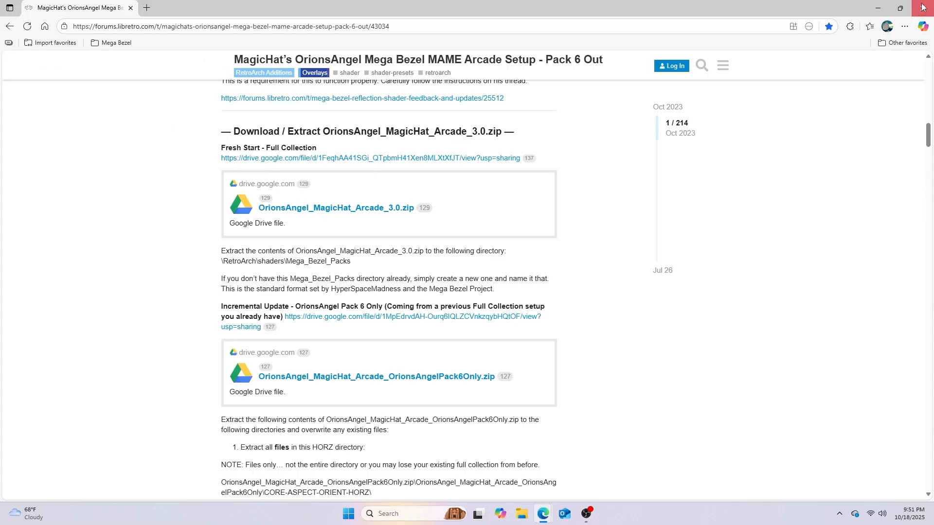
left_click(923, 7)
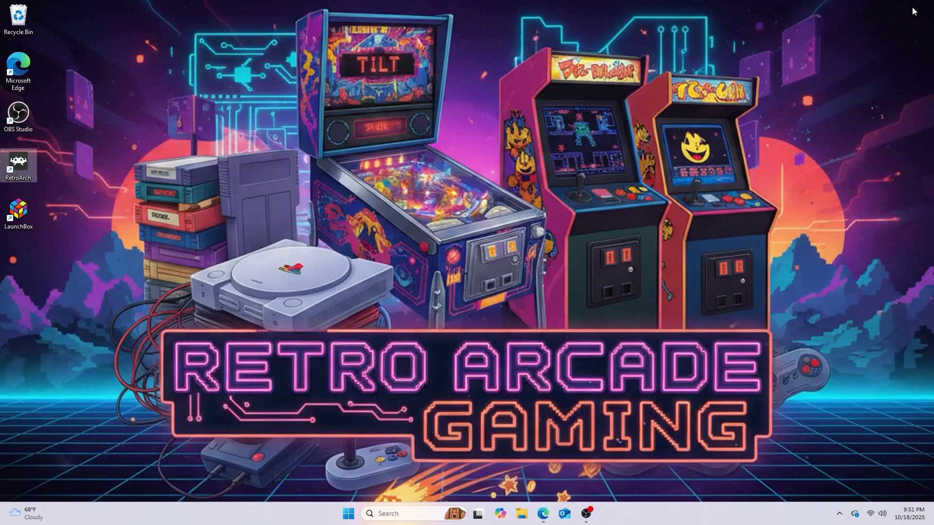
Switch to the Edge browser window showing the Retro Arcade Gaming YouTube channel
mouse_move(543, 512)
left_click(542, 492)
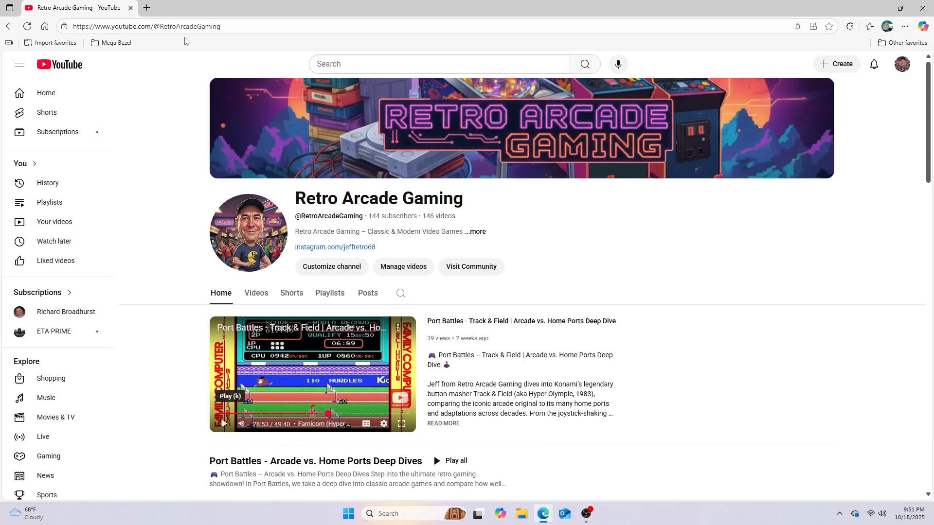